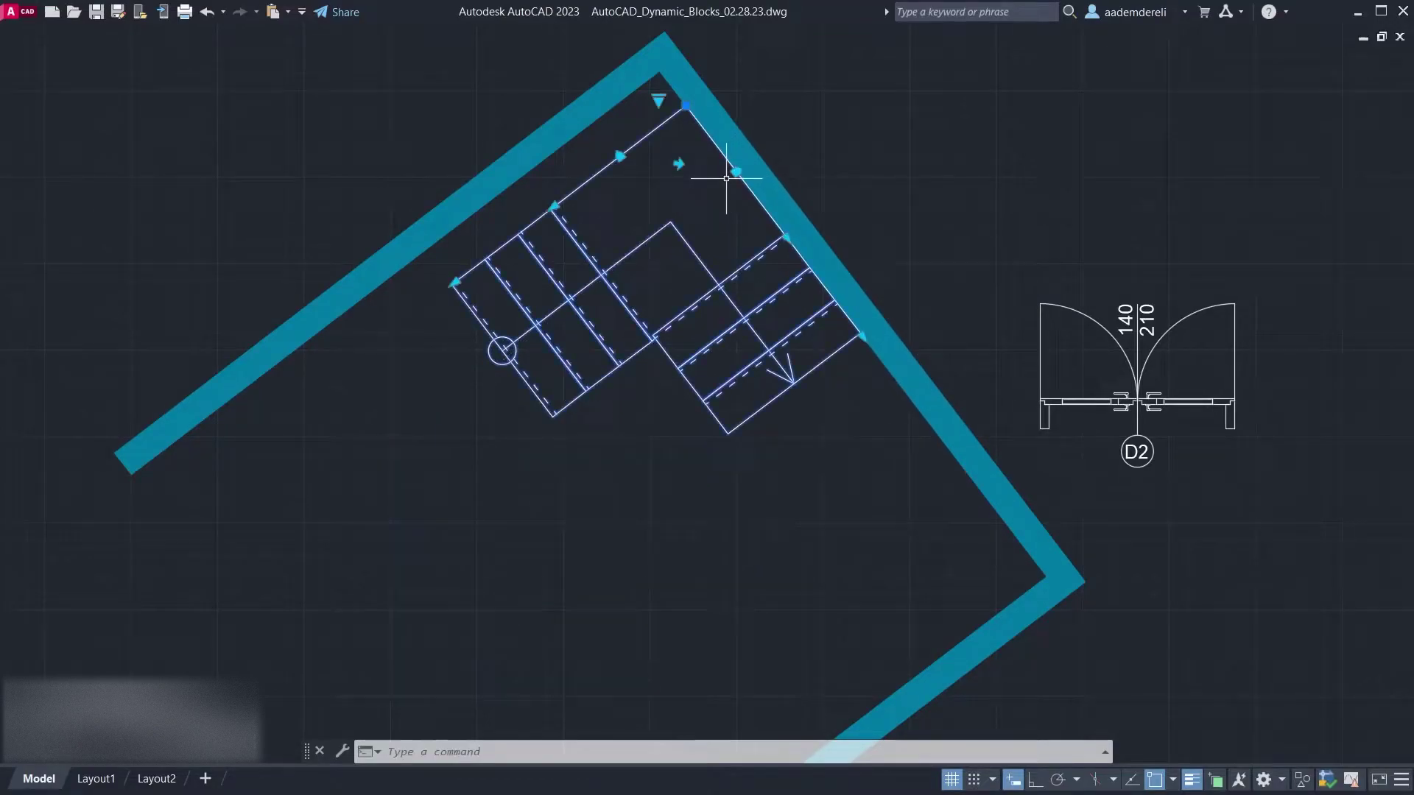
Set the flipped stair block into the wall corner and lengthen both flights with its grips.
click(735, 172)
click(651, 127)
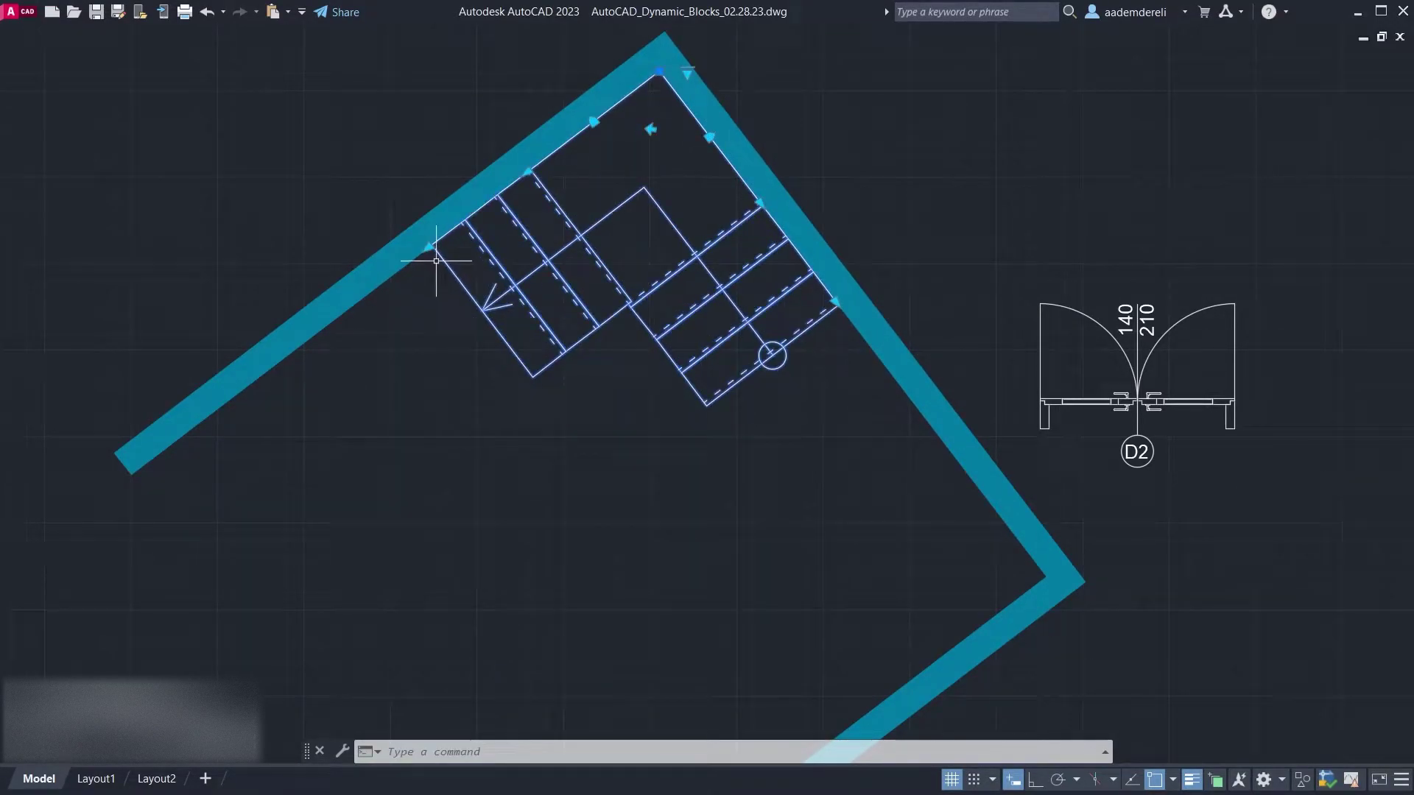
click(429, 248)
click(269, 374)
click(835, 301)
click(899, 438)
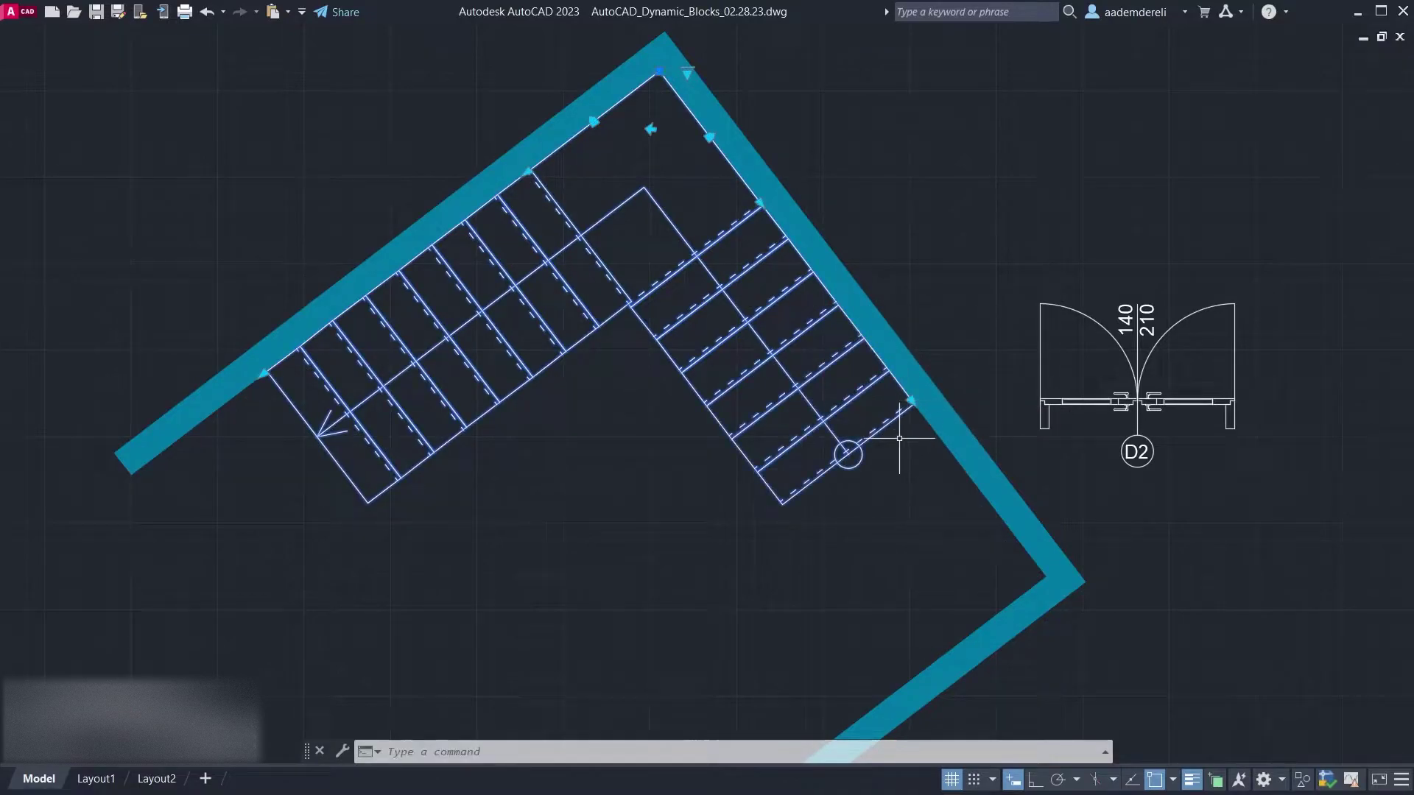
key(Escape)
Grip-move the double door block and align it in the wall opening.
click(1140, 368)
click(1138, 425)
click(984, 495)
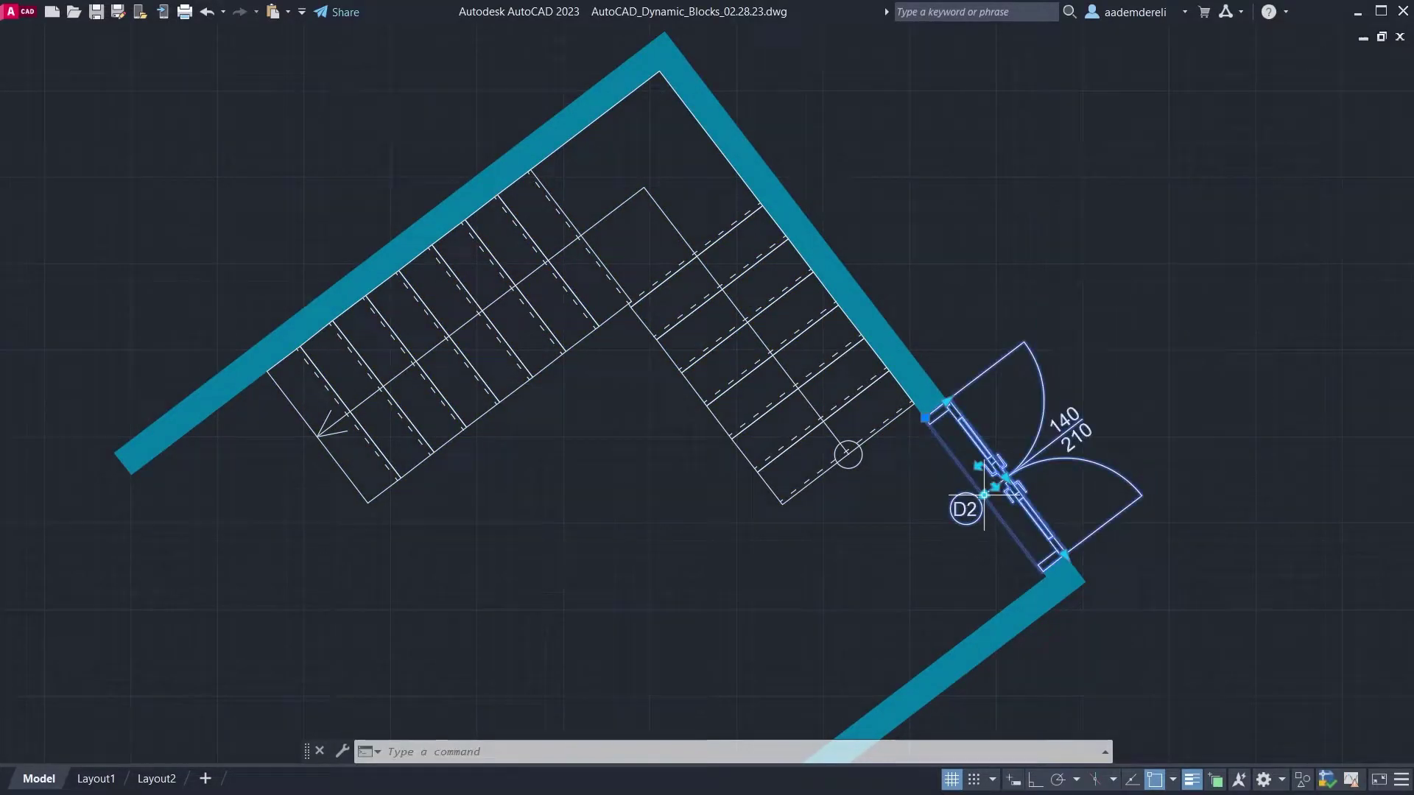
click(1006, 477)
click(979, 521)
key(Escape)
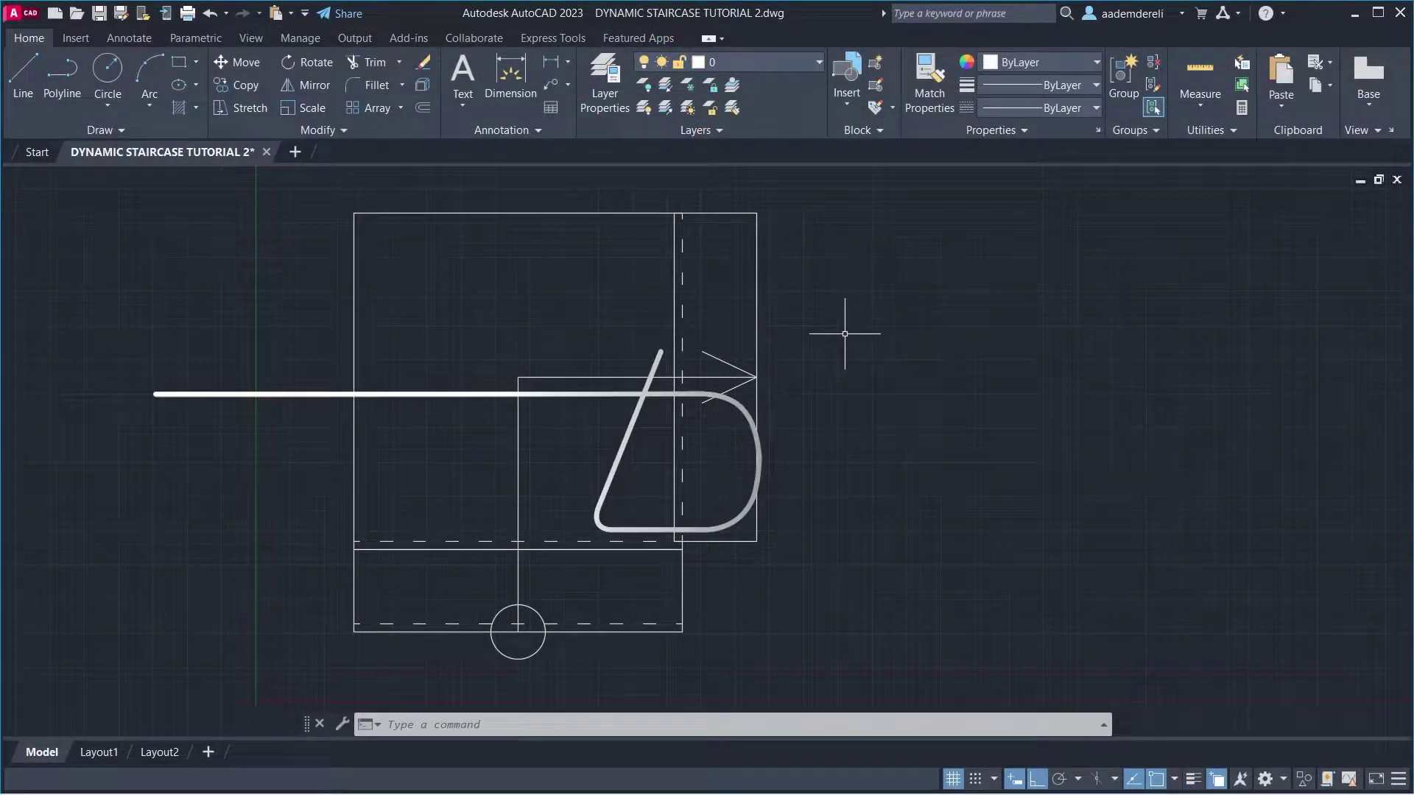
Set the Drawing Units insertion scale to Centimeters using UN.
text(UN)
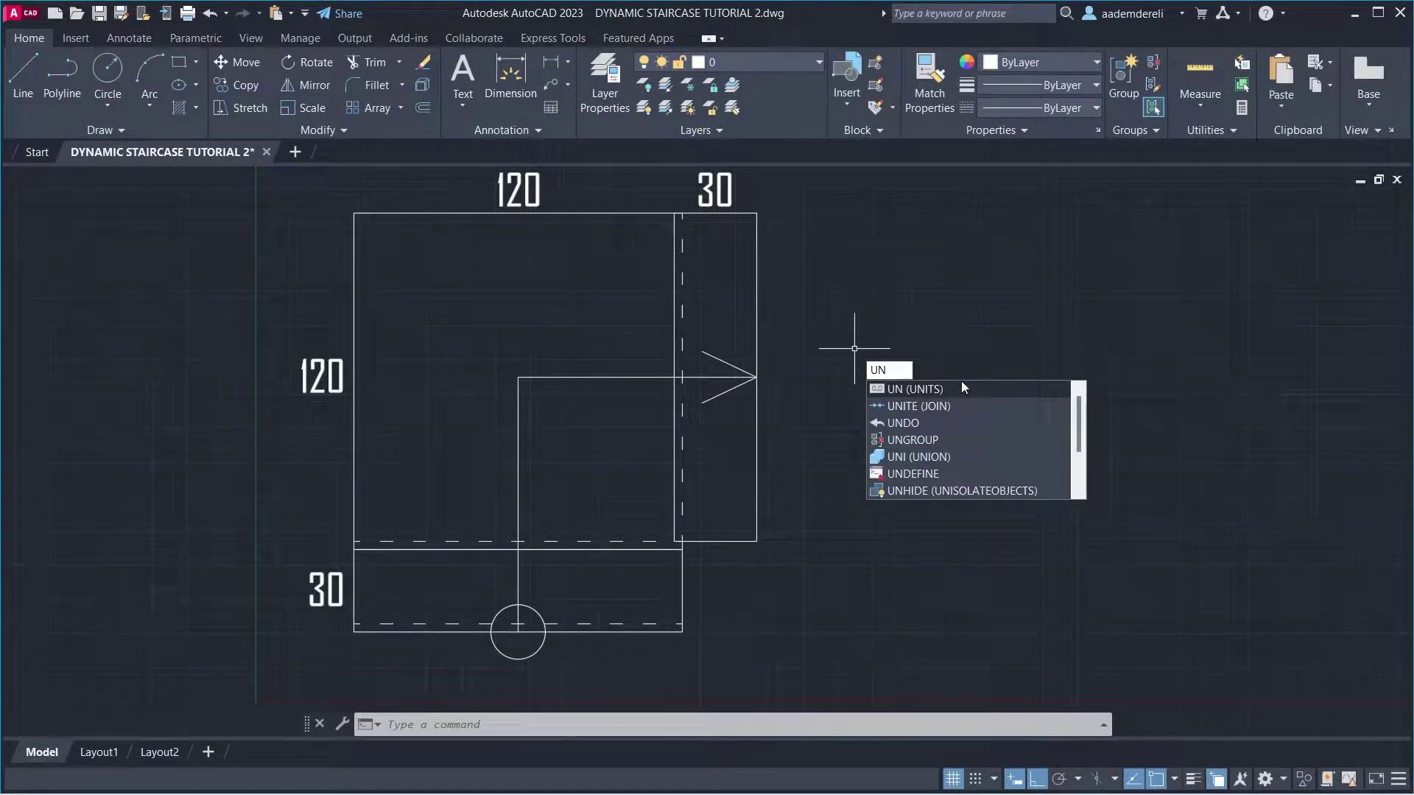
key(Return)
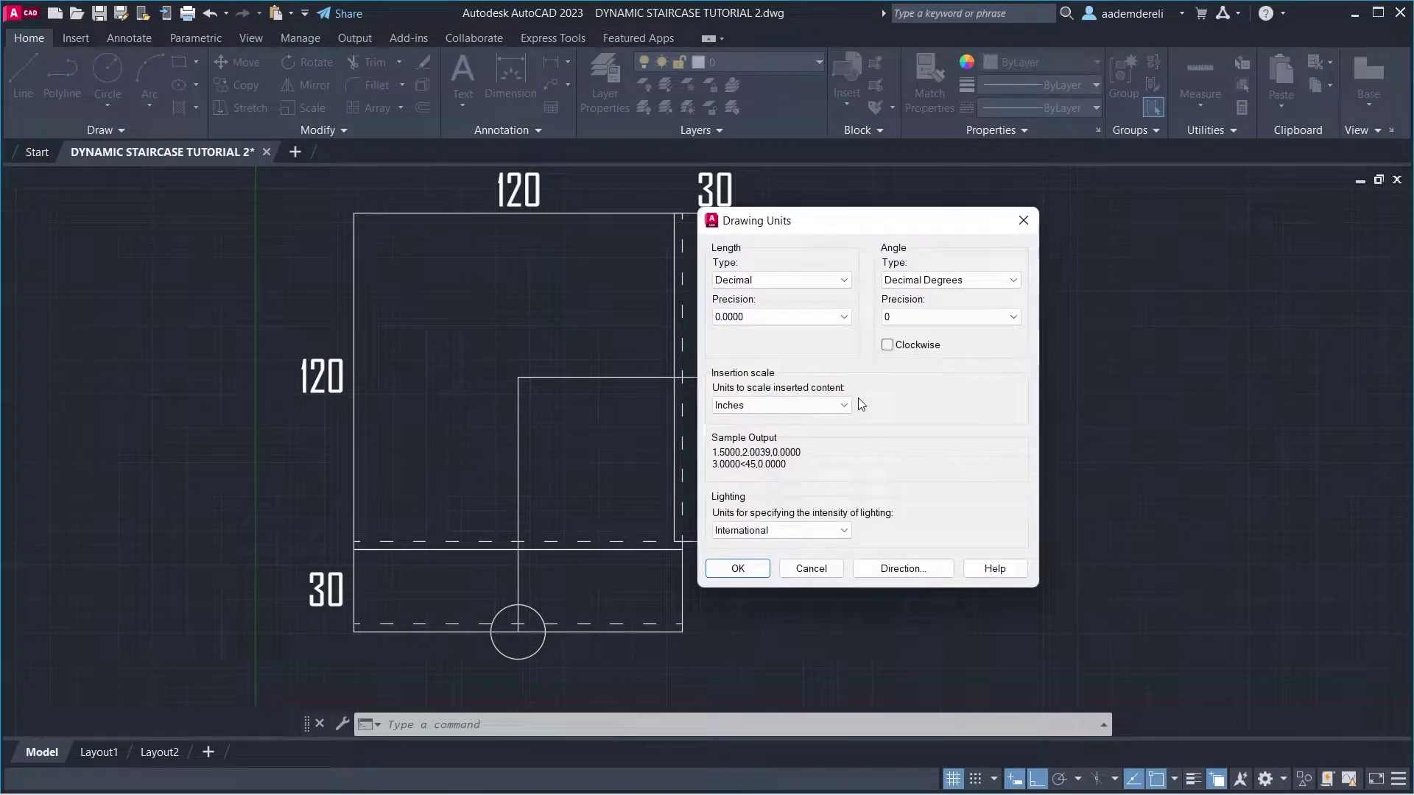
click(808, 404)
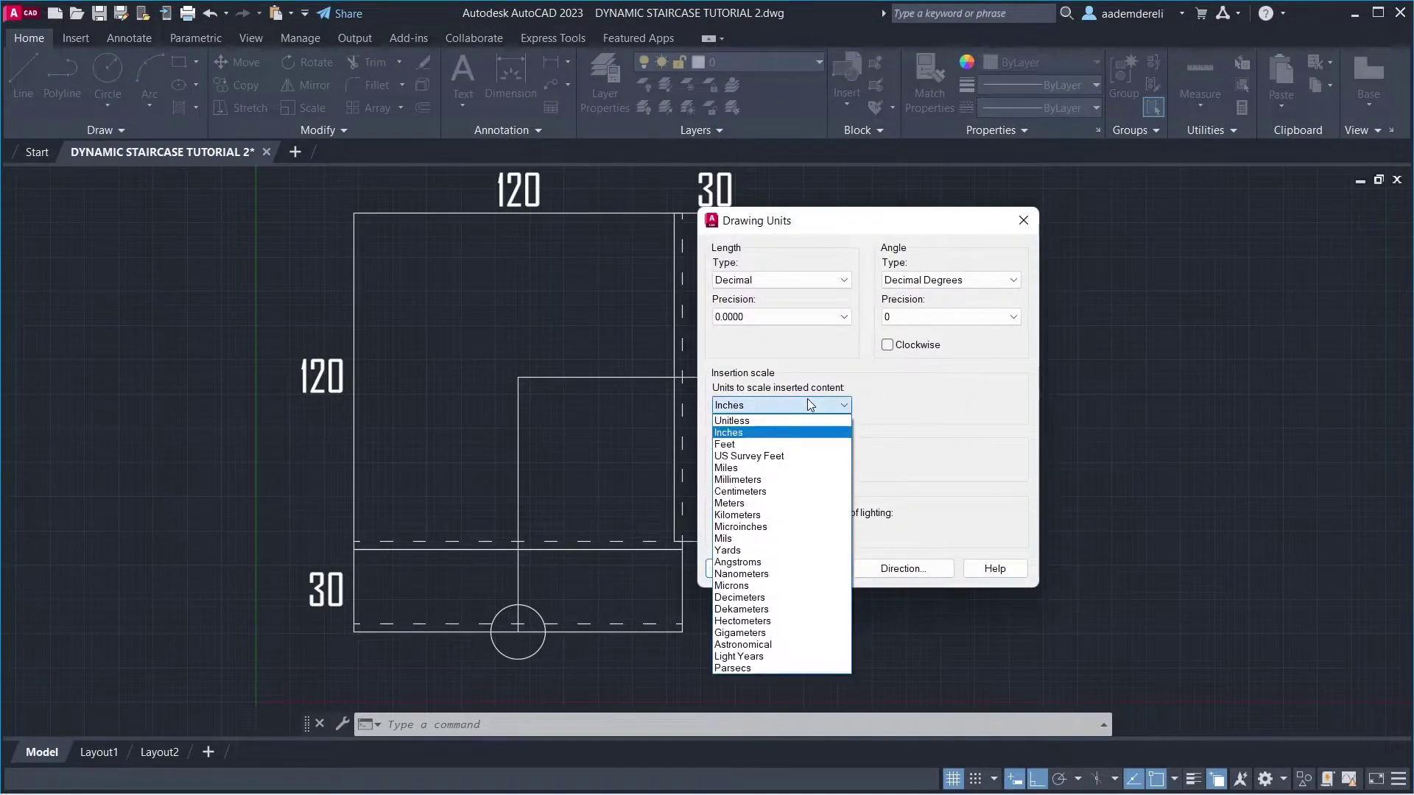
click(804, 491)
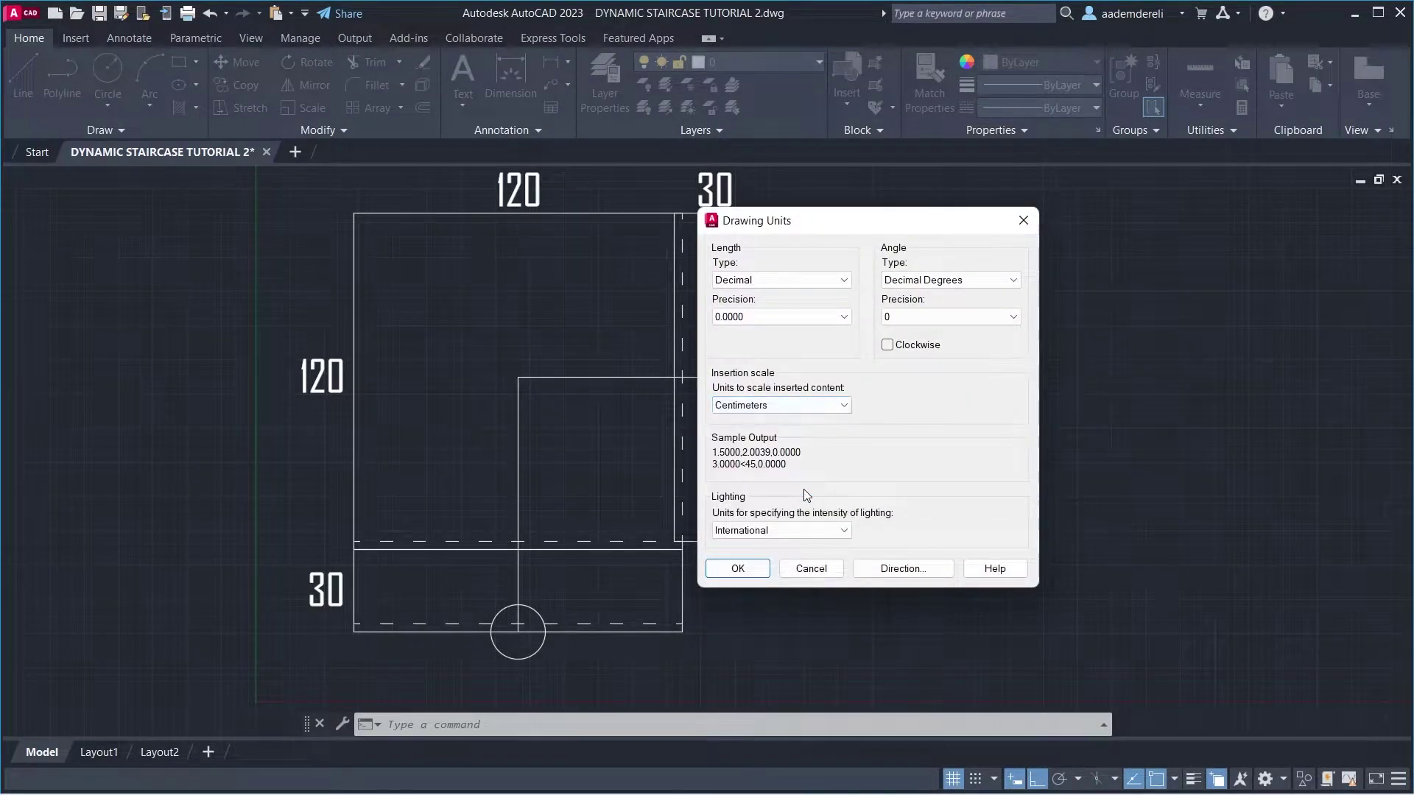
click(759, 568)
Window-select the stair outline and define block Staircase_Tutorial_2 based at its top-left corner.
click(787, 201)
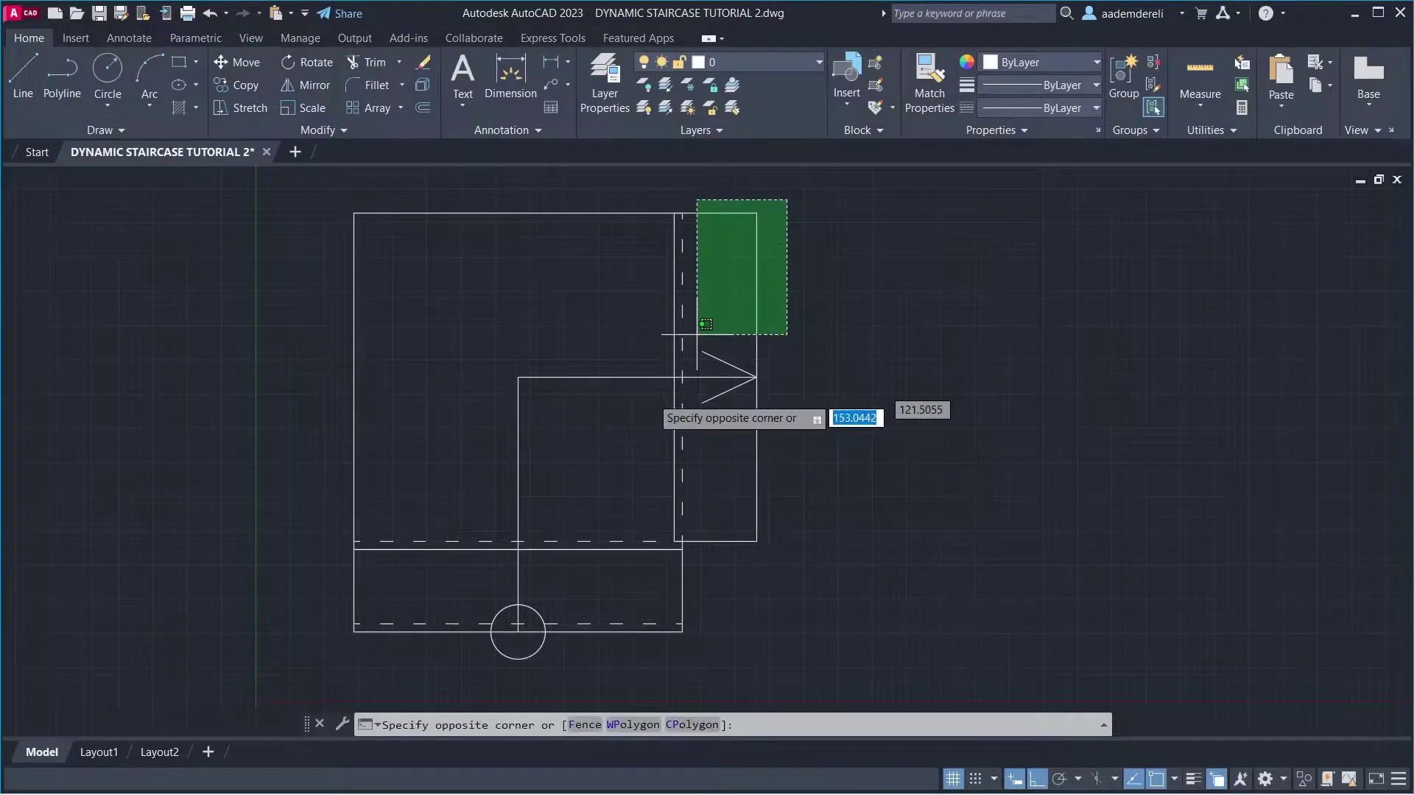
click(337, 692)
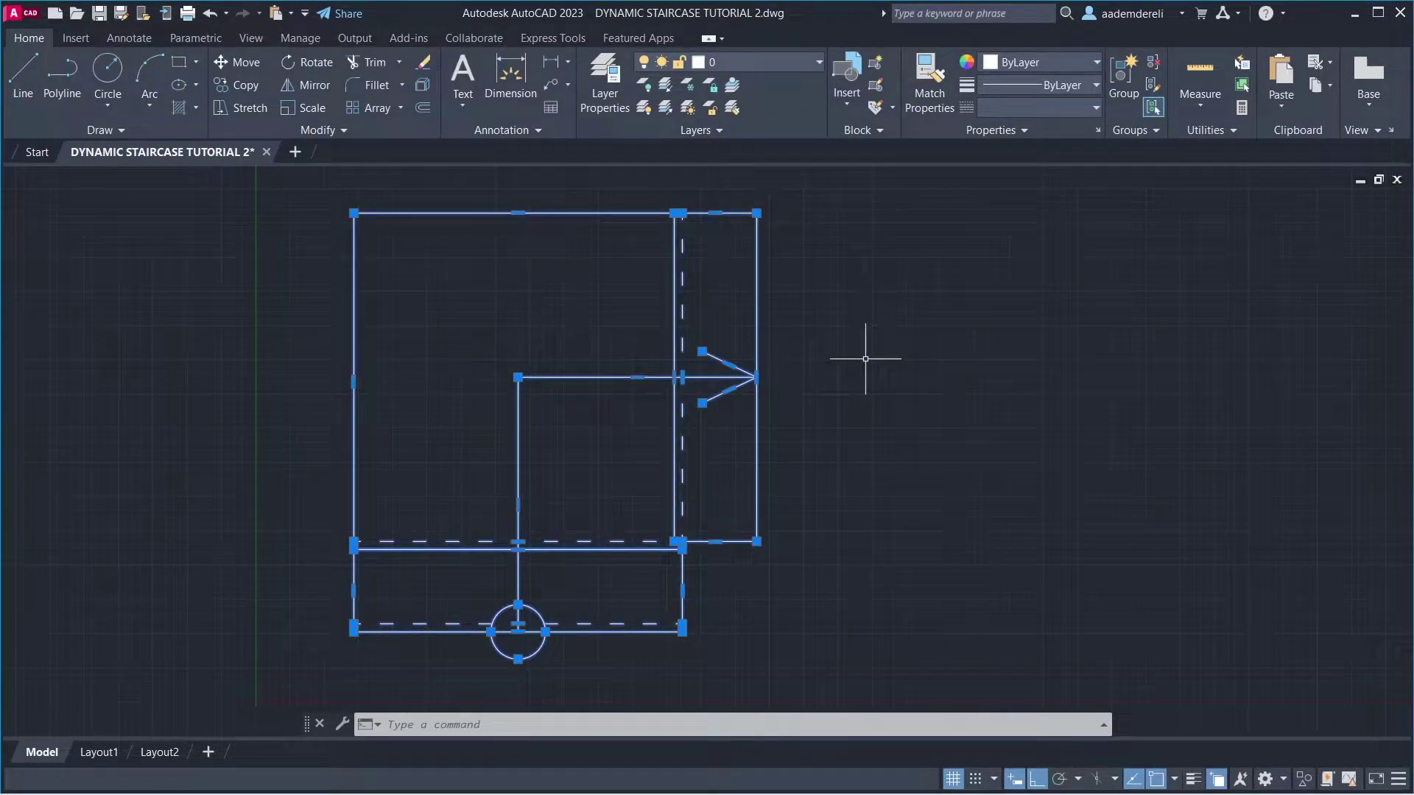
text(b)
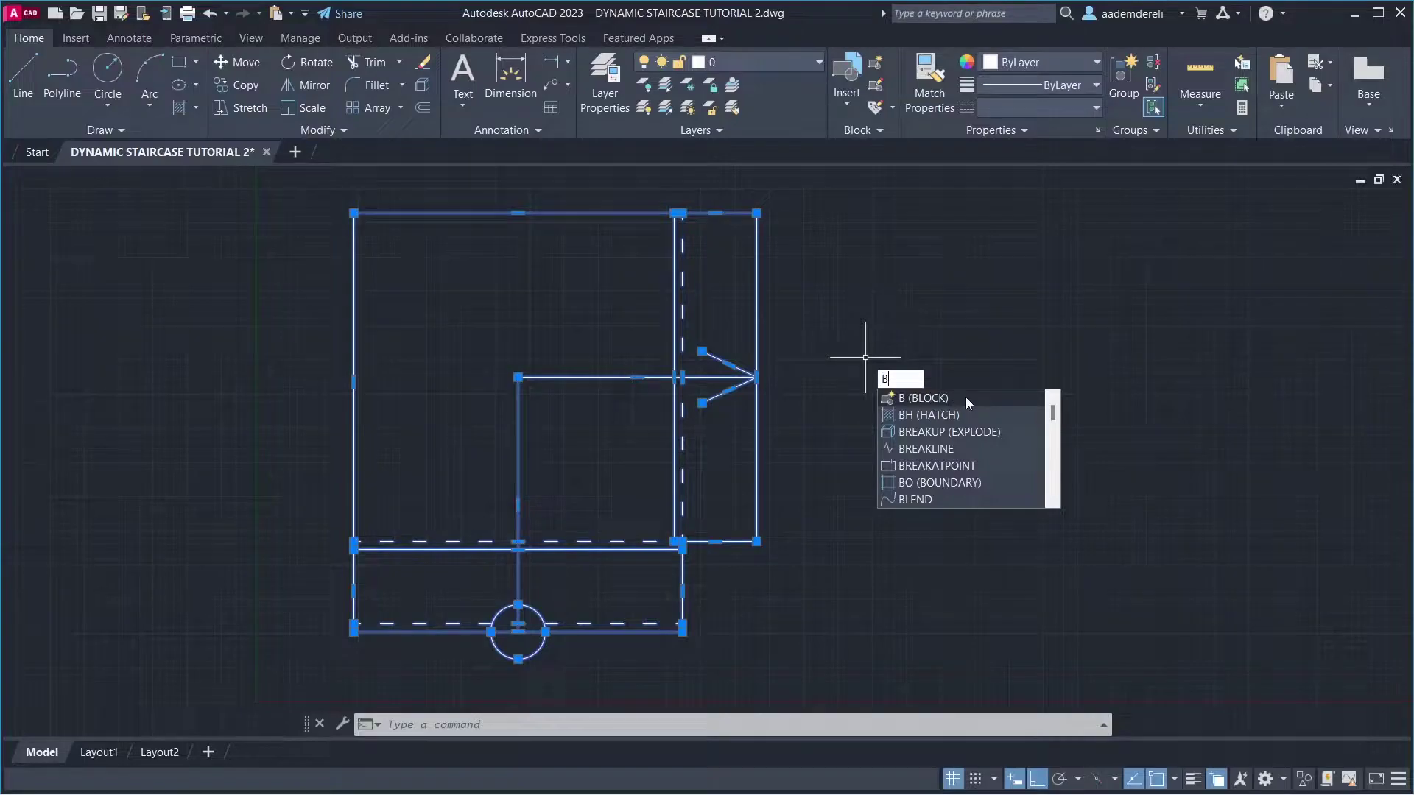
key(Return)
text(Staircase_Tutorial_2)
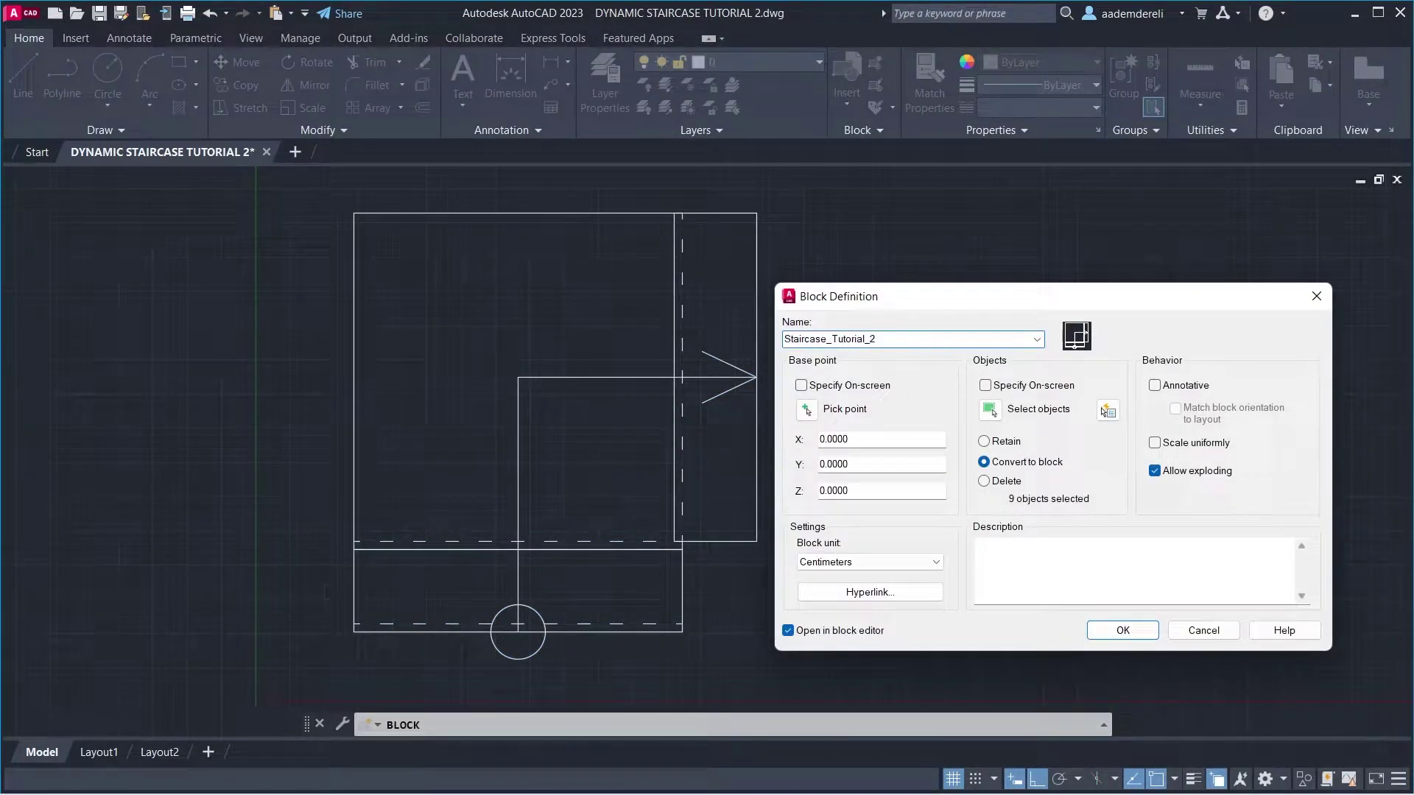
click(806, 410)
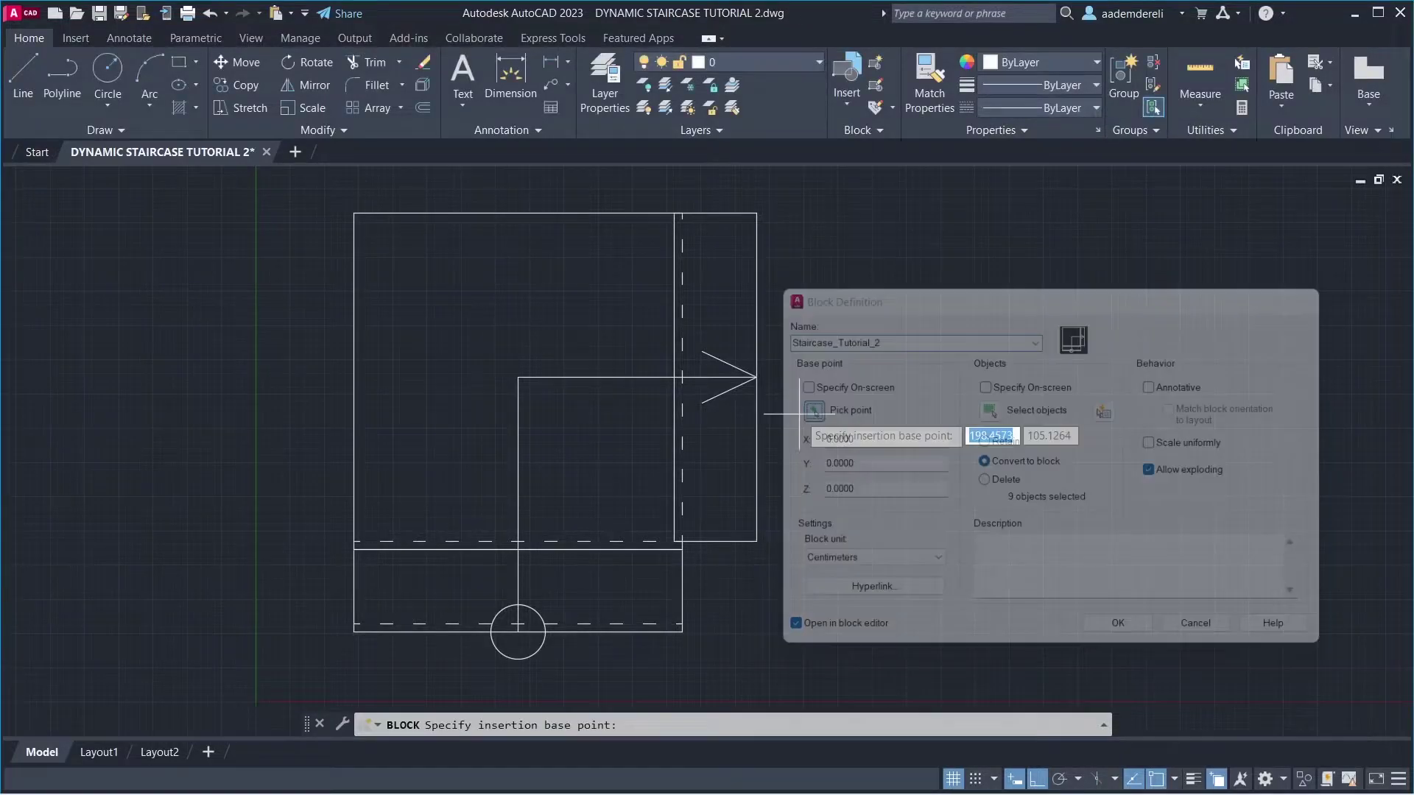
click(354, 213)
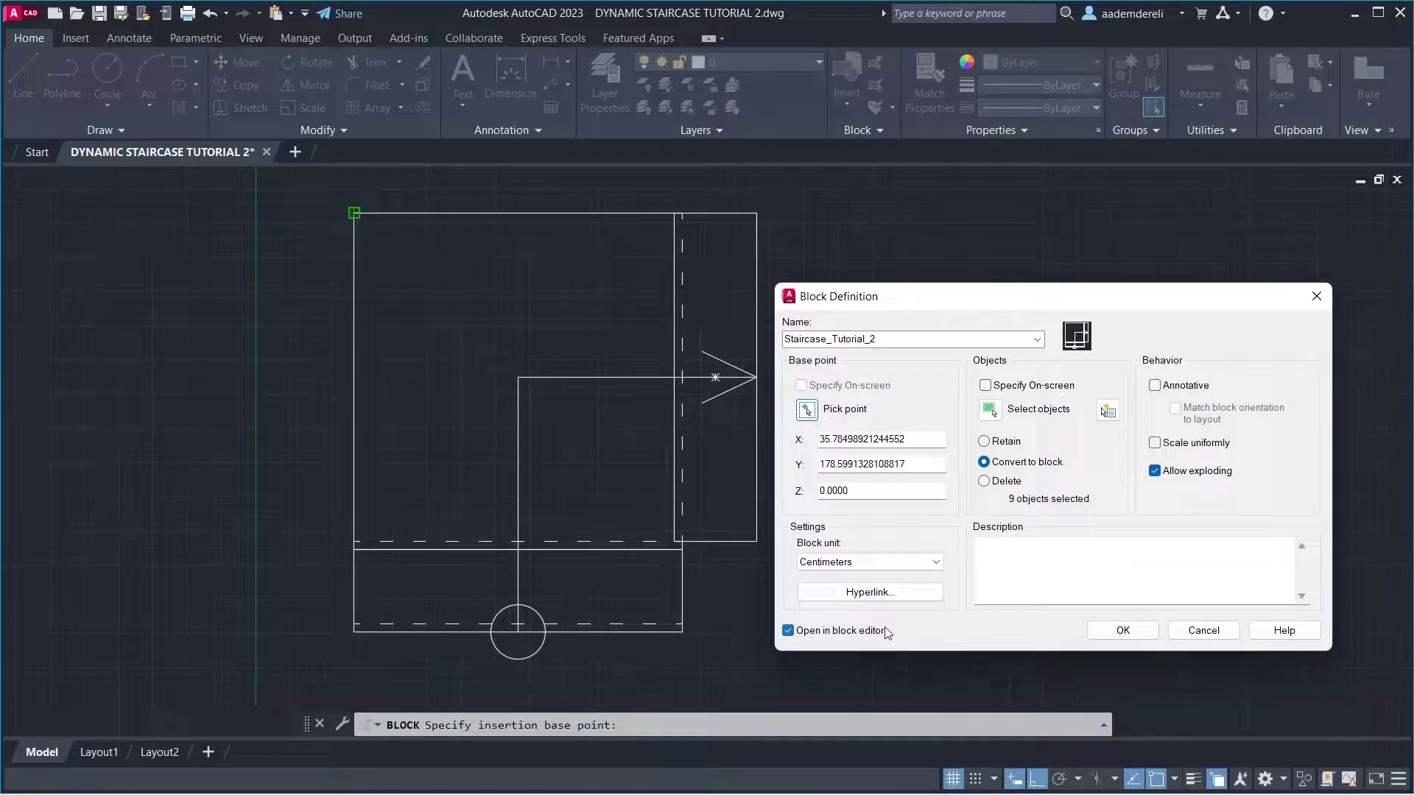
Open the new block in the Block Editor and place a base point at its top-left corner.
click(1098, 629)
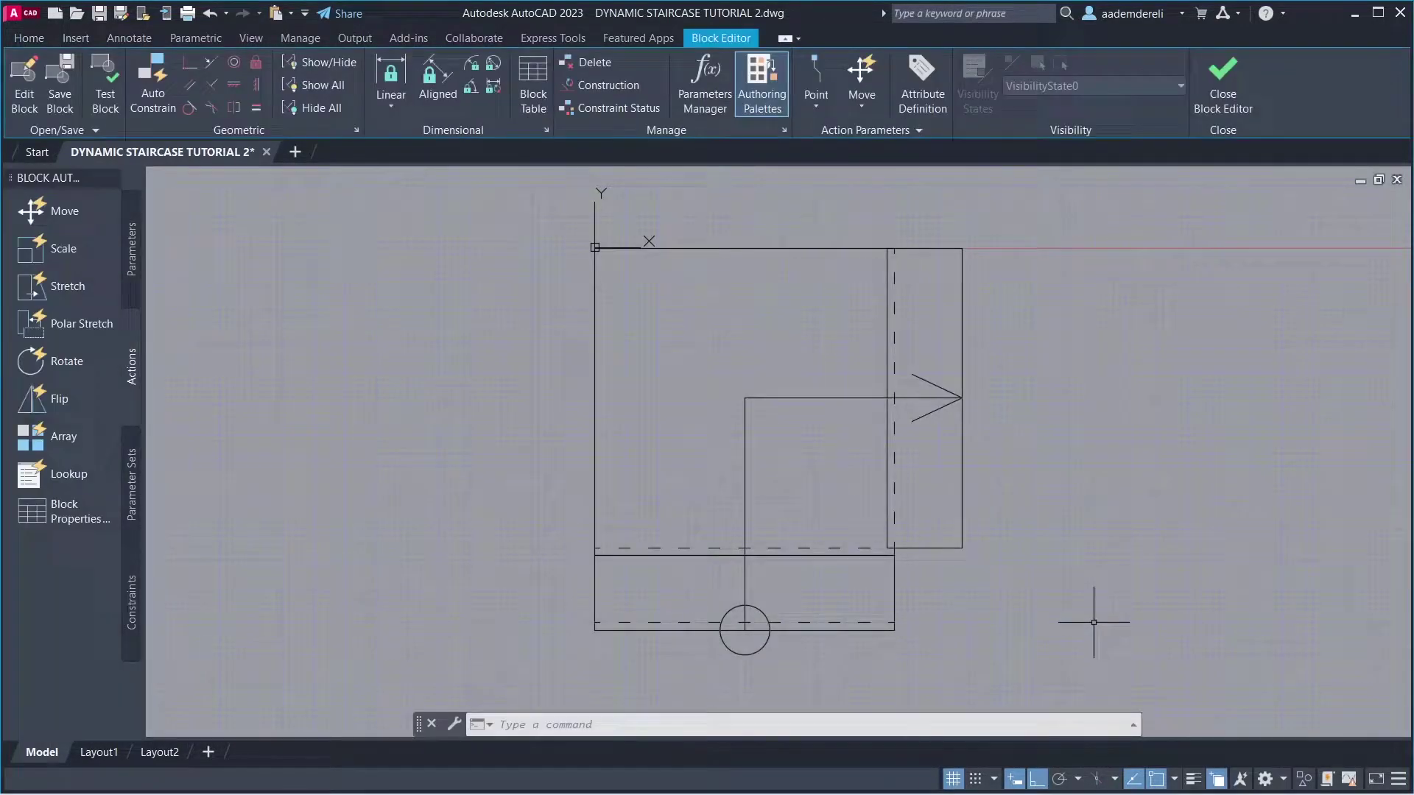
middle_drag(1096, 533, 949, 528)
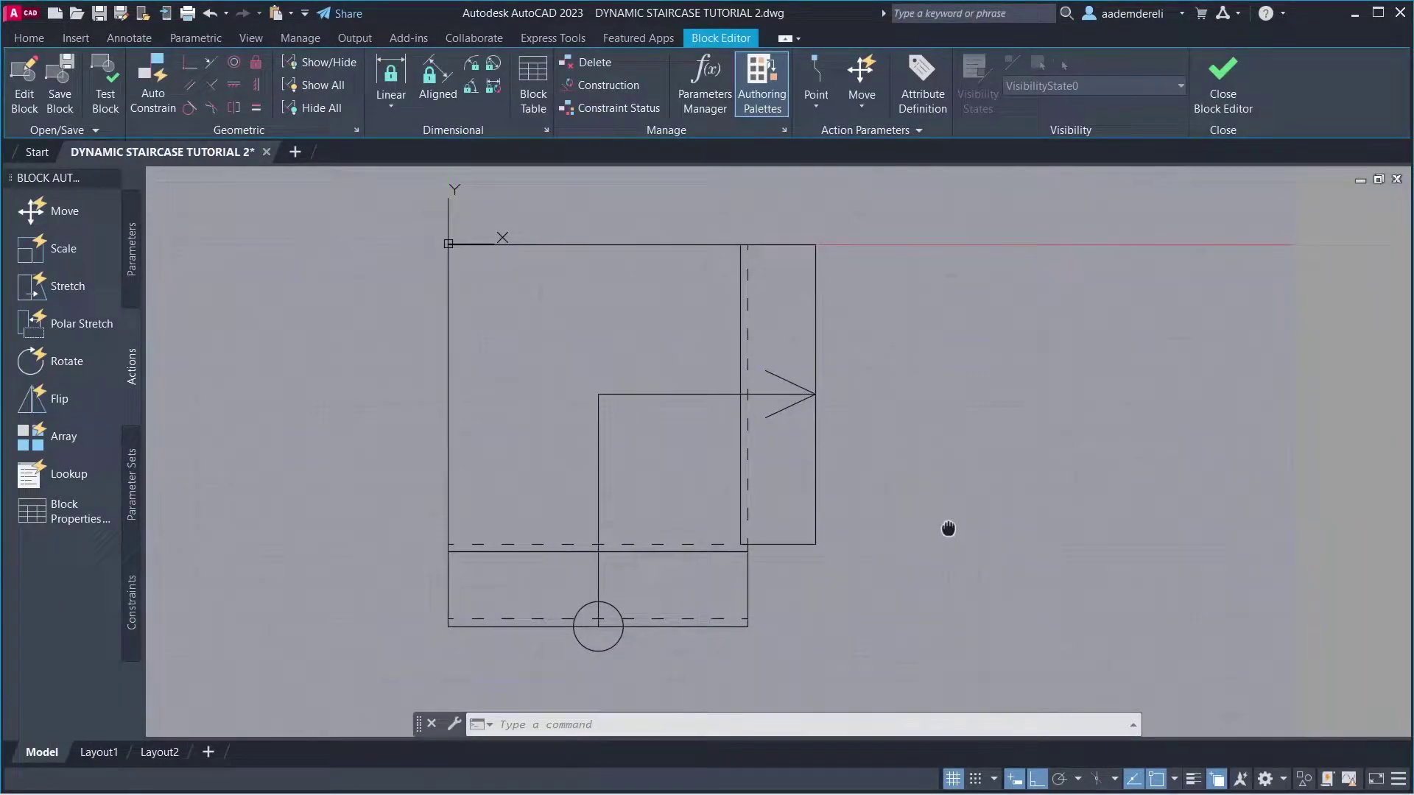
click(132, 279)
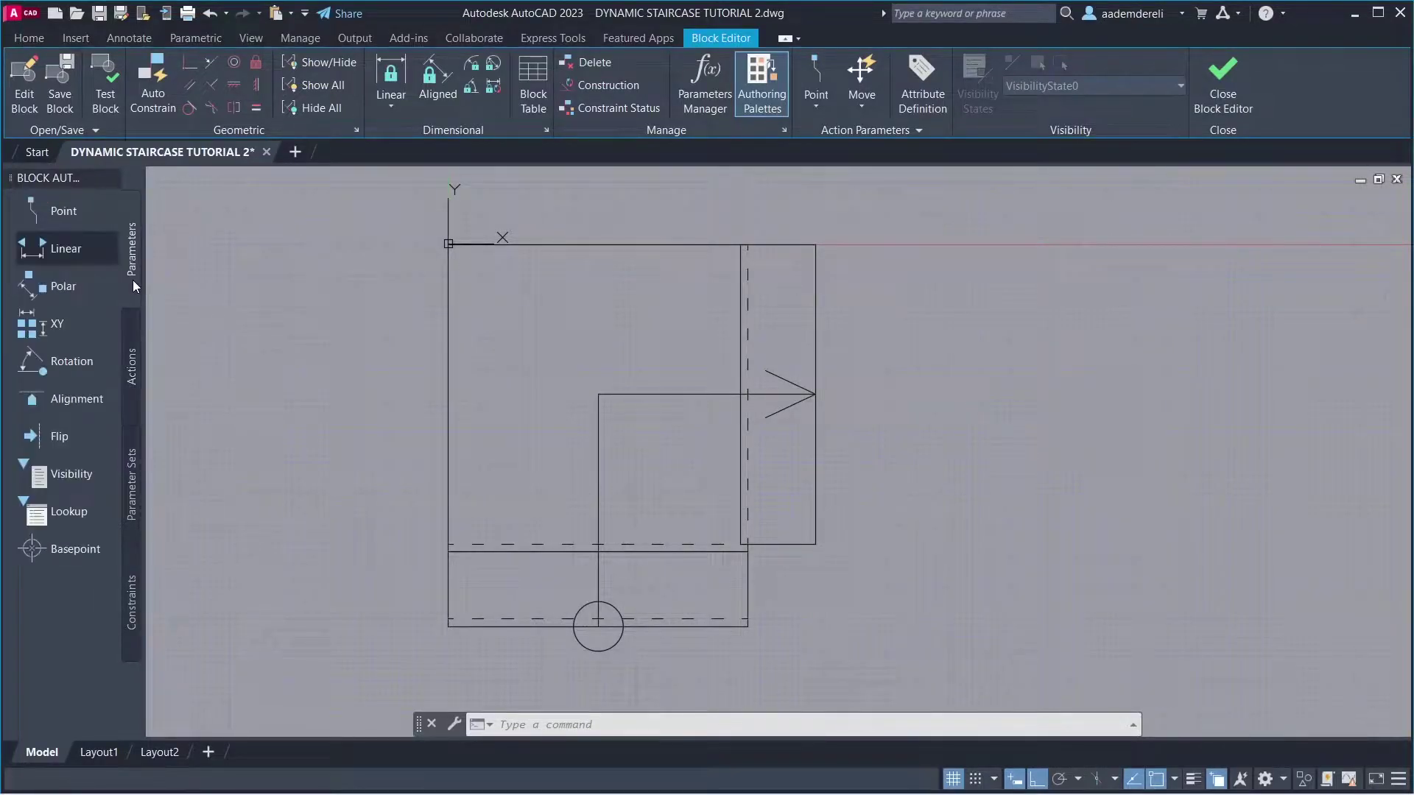
click(54, 554)
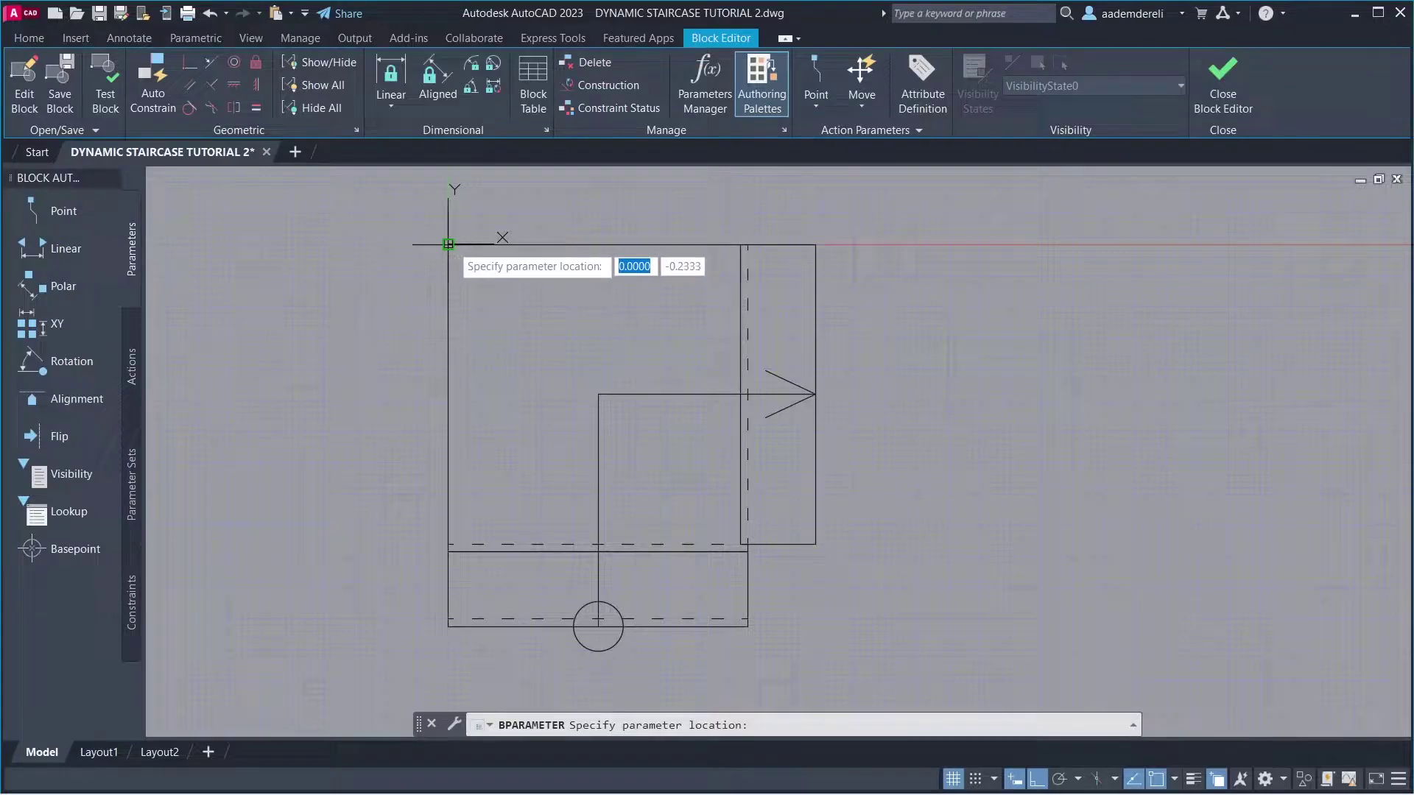
click(447, 244)
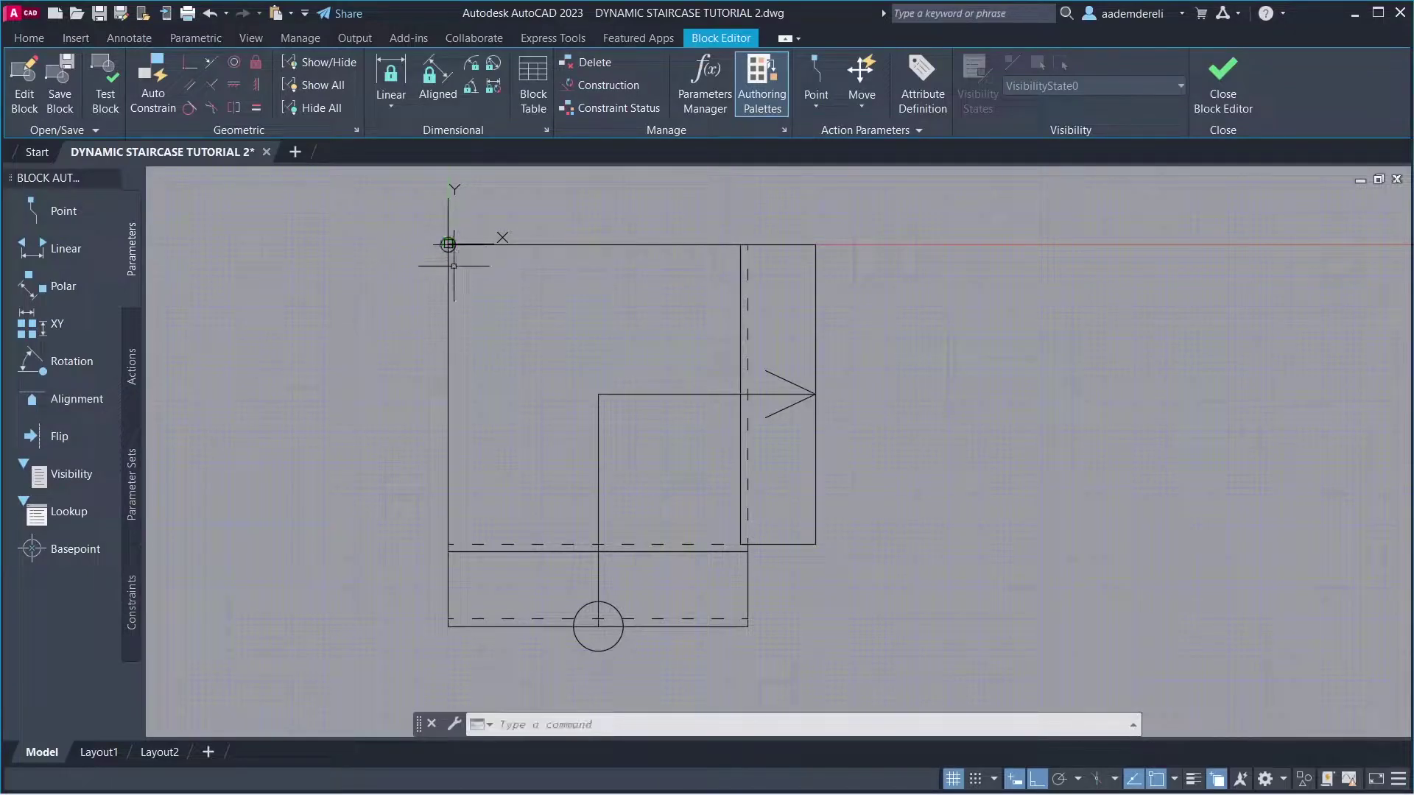
Add linear parameters Distance1 and Distance2 along the staircase's top edge.
click(90, 255)
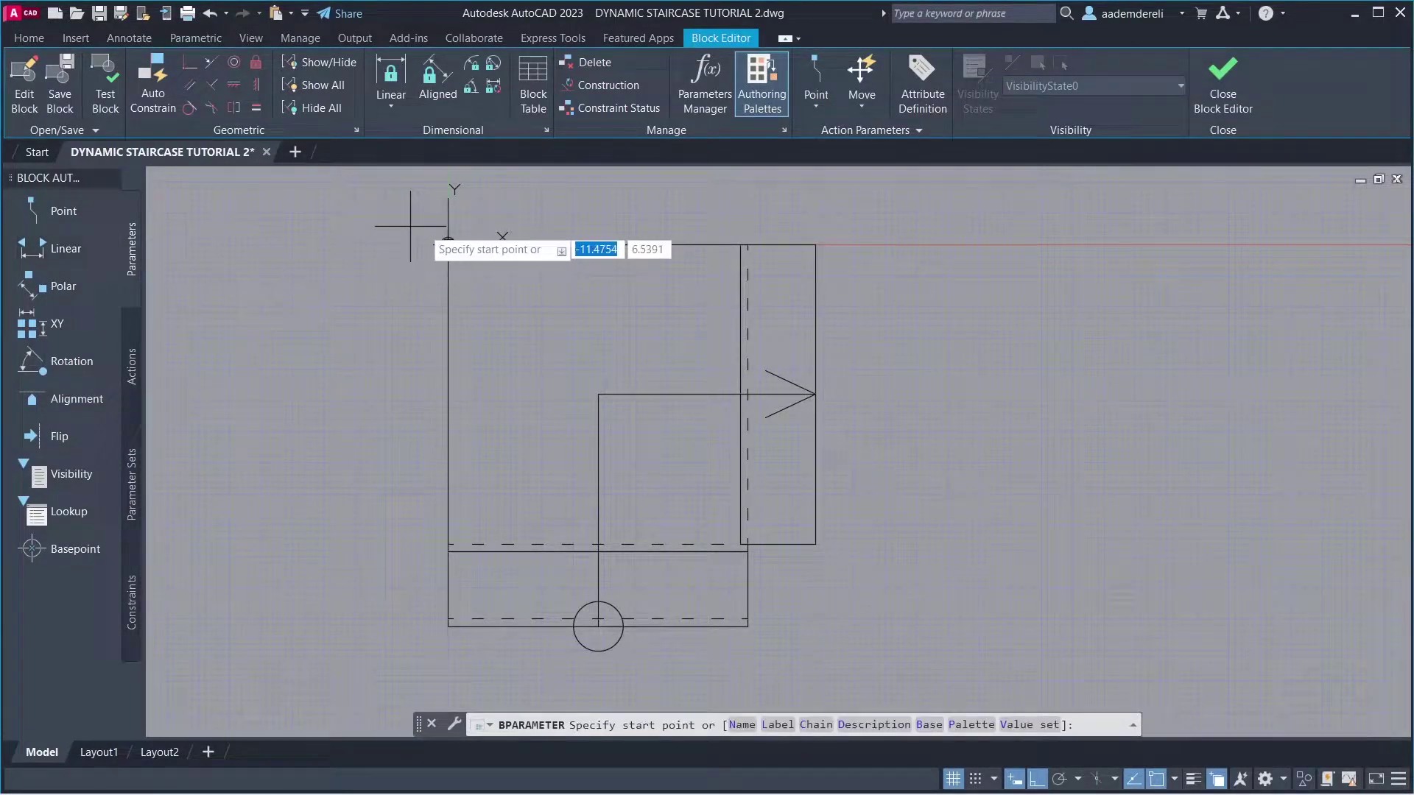
click(448, 244)
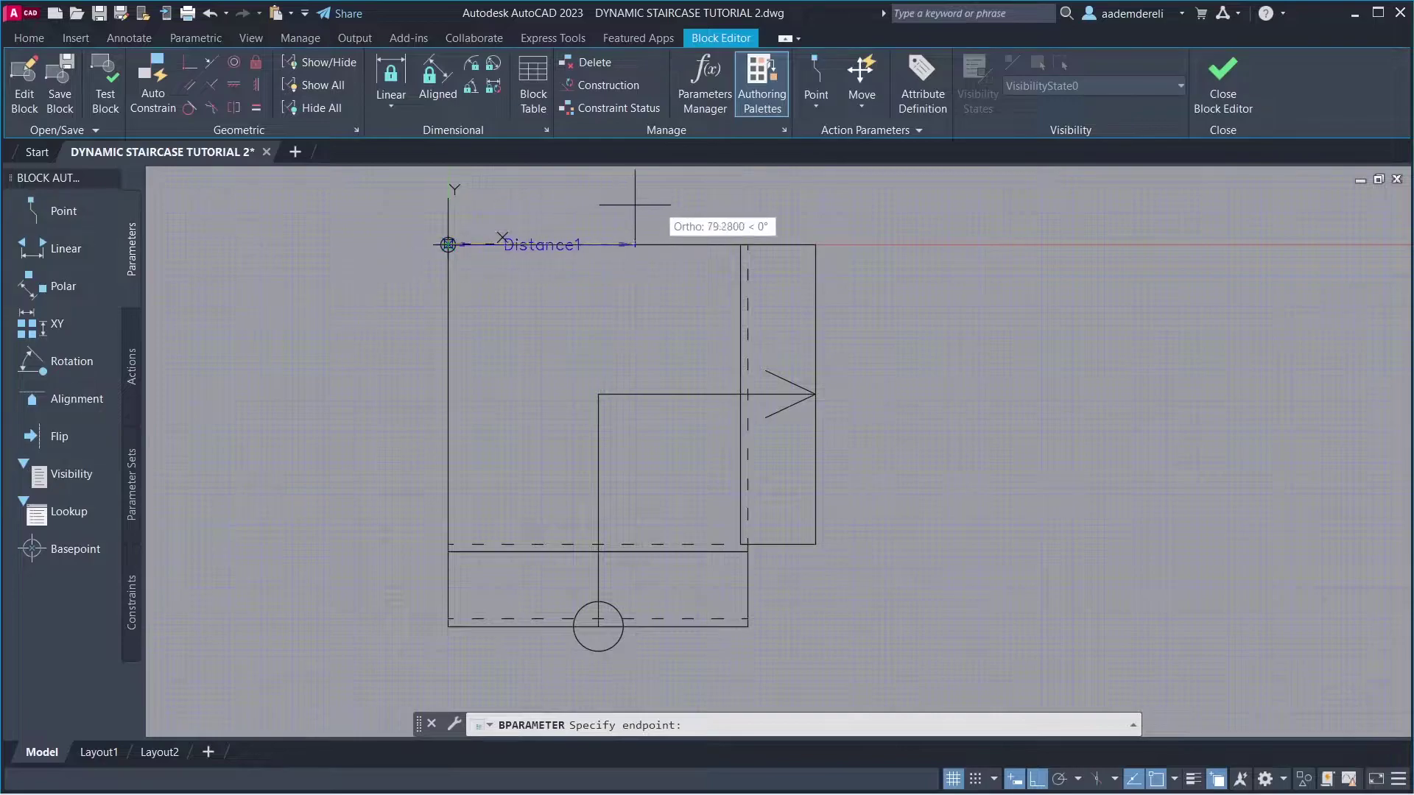
click(747, 243)
click(750, 241)
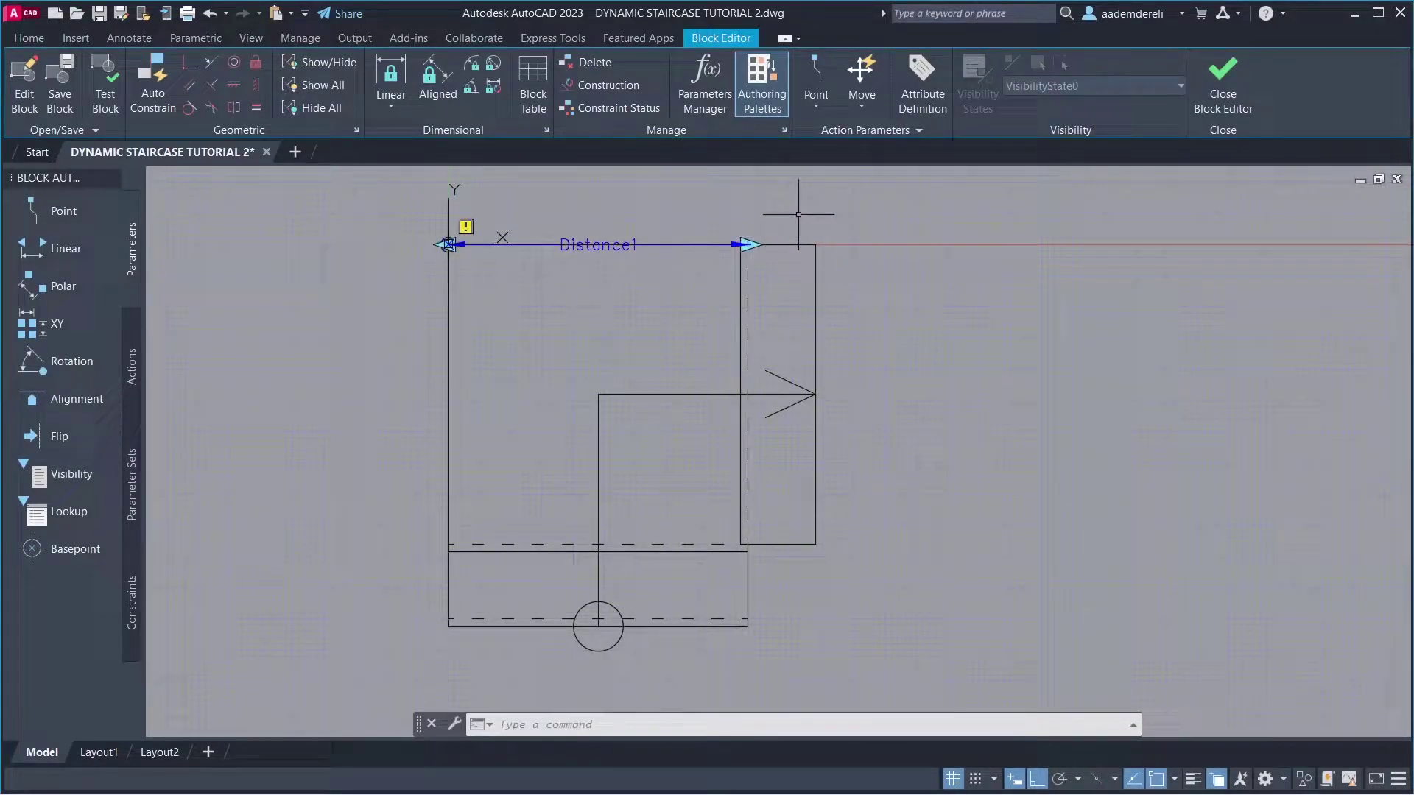
key(Return)
click(748, 243)
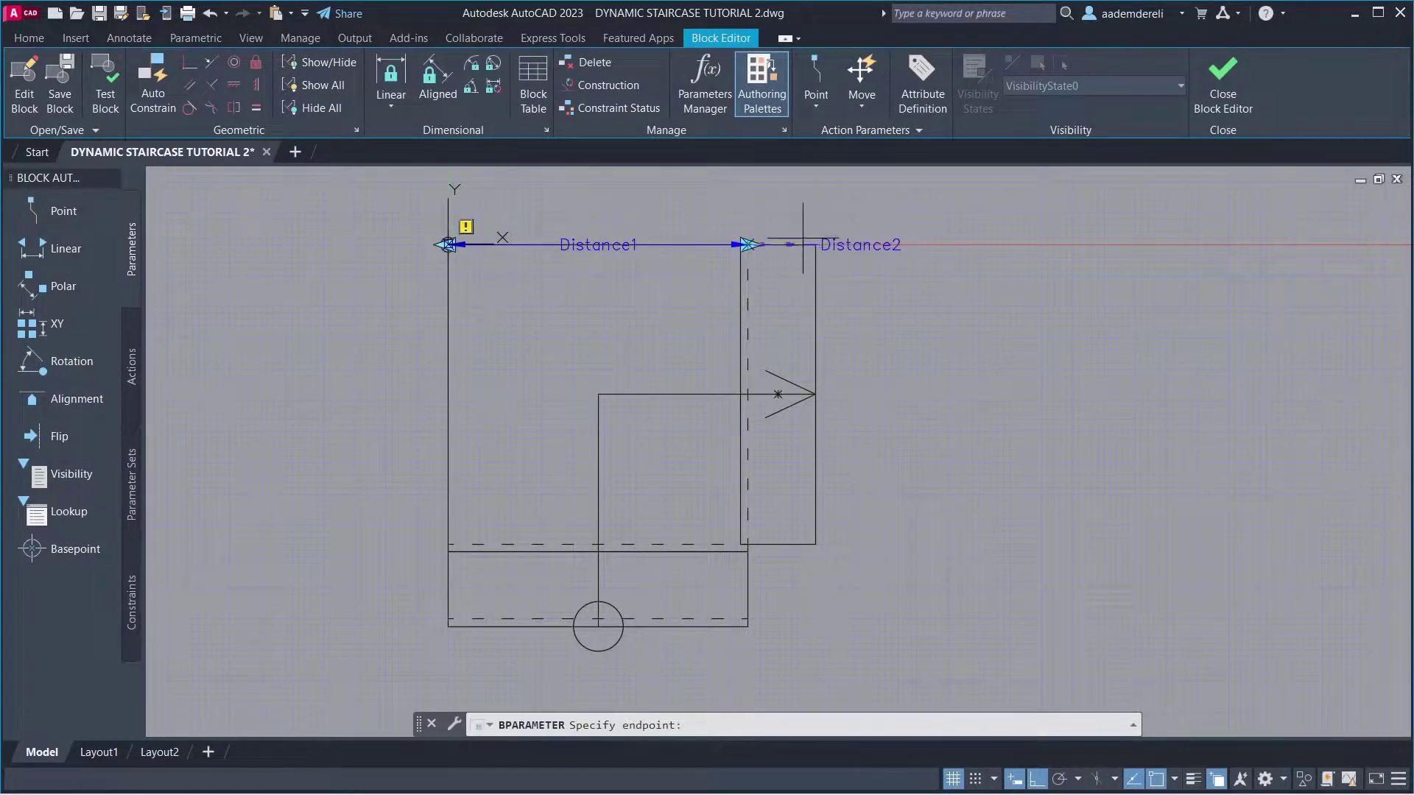
click(879, 231)
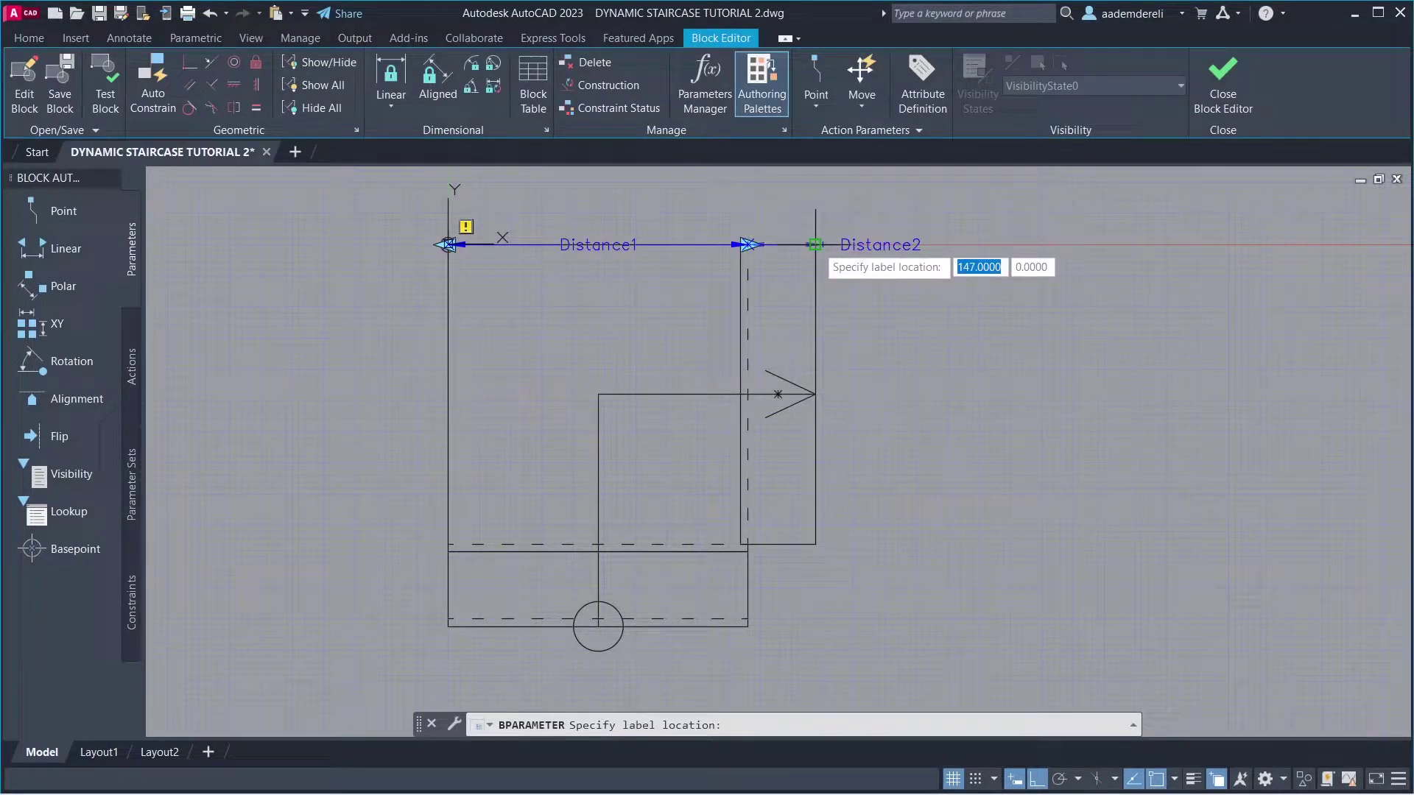
click(815, 243)
Add linear parameters Distance3 and Distance4 down the staircase's left edge.
scroll(817, 244, up, 8)
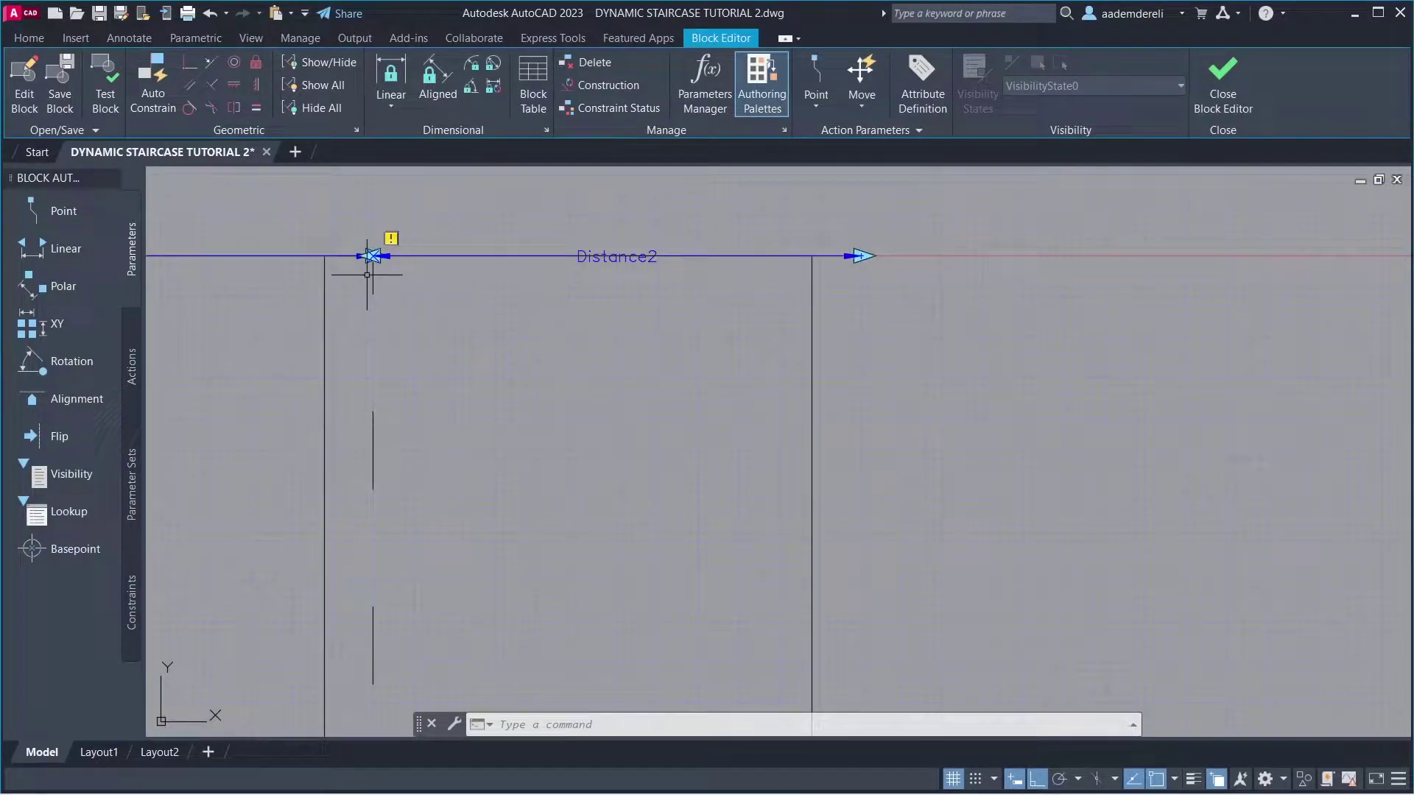
scroll(622, 315, down, 5)
middle_drag(573, 400, 593, 340)
key(space)
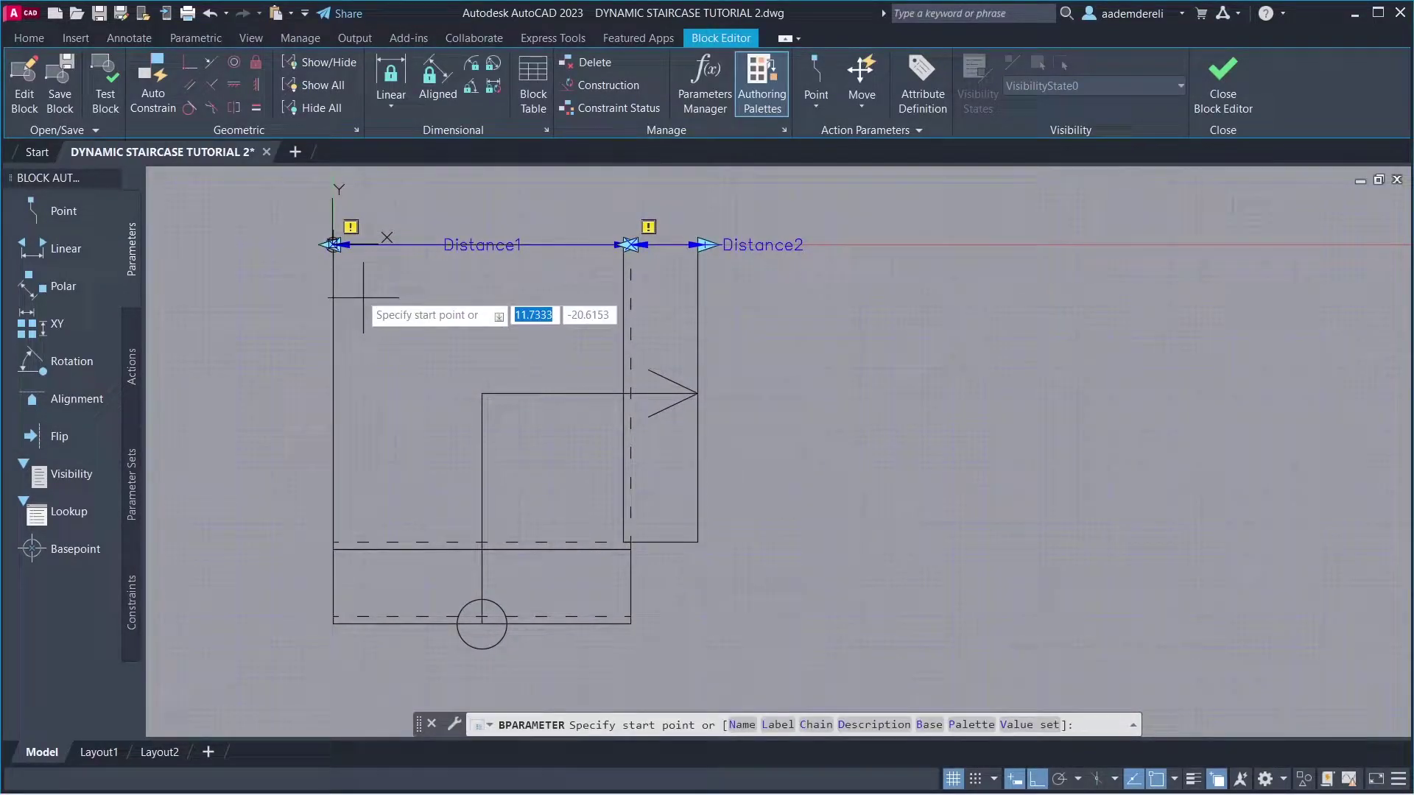
click(333, 244)
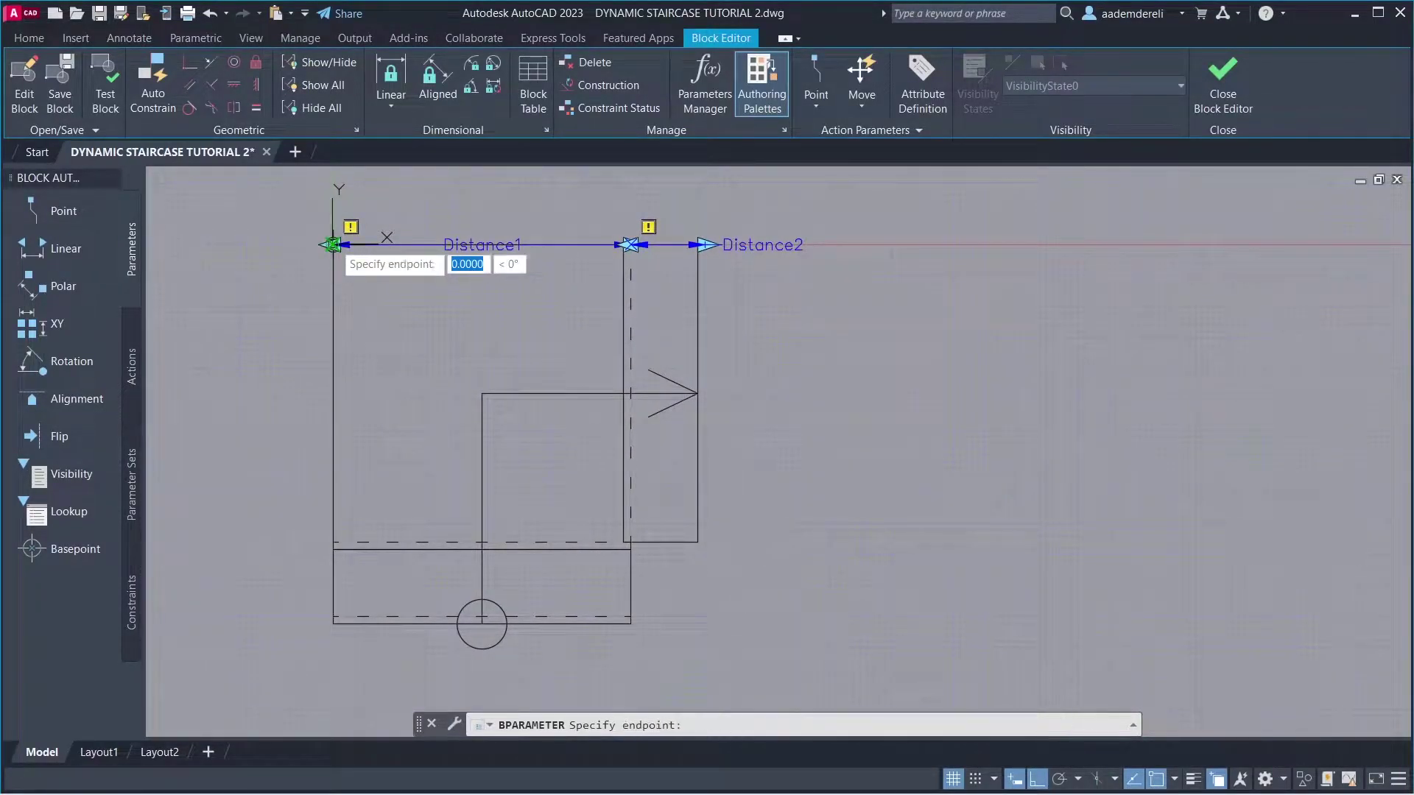
click(332, 543)
click(331, 542)
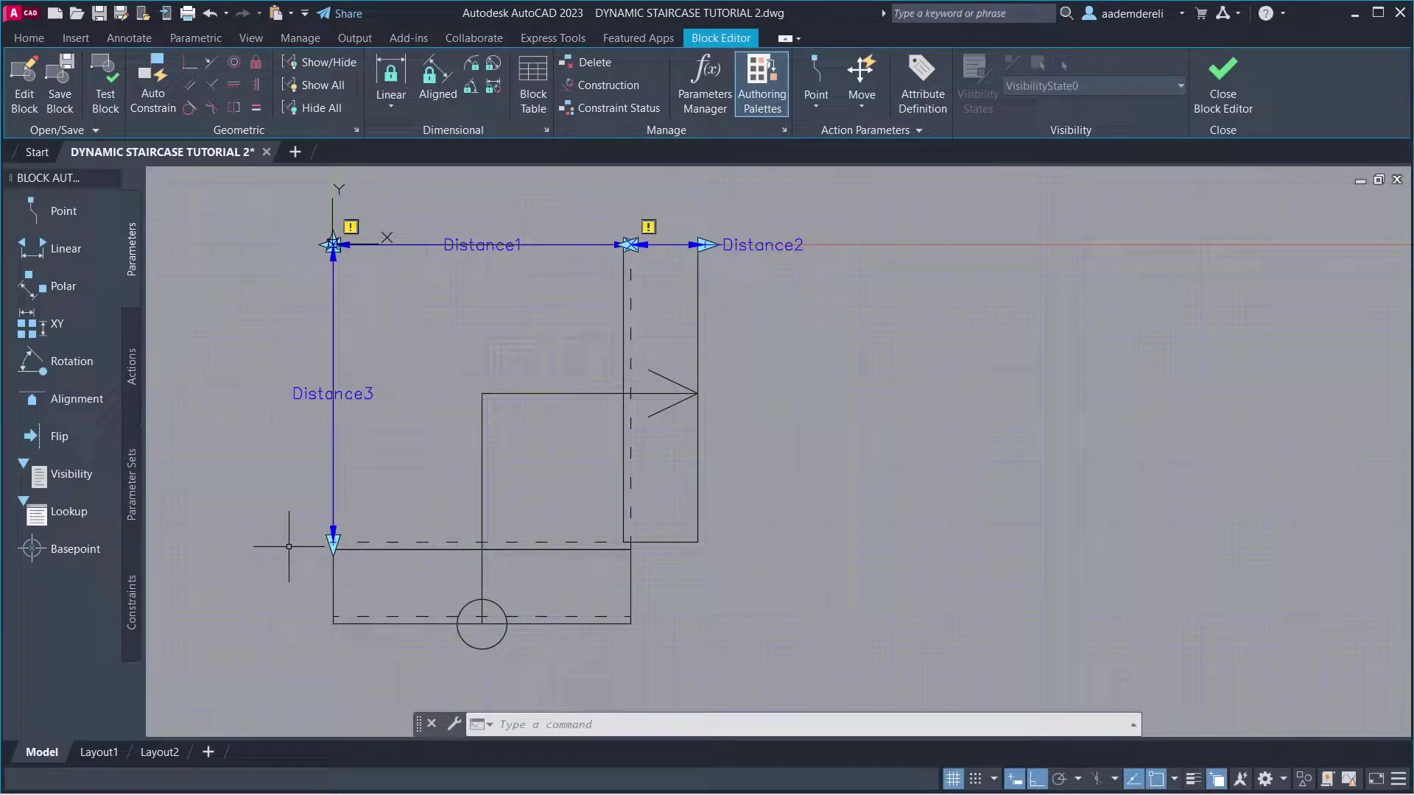
key(space)
click(333, 543)
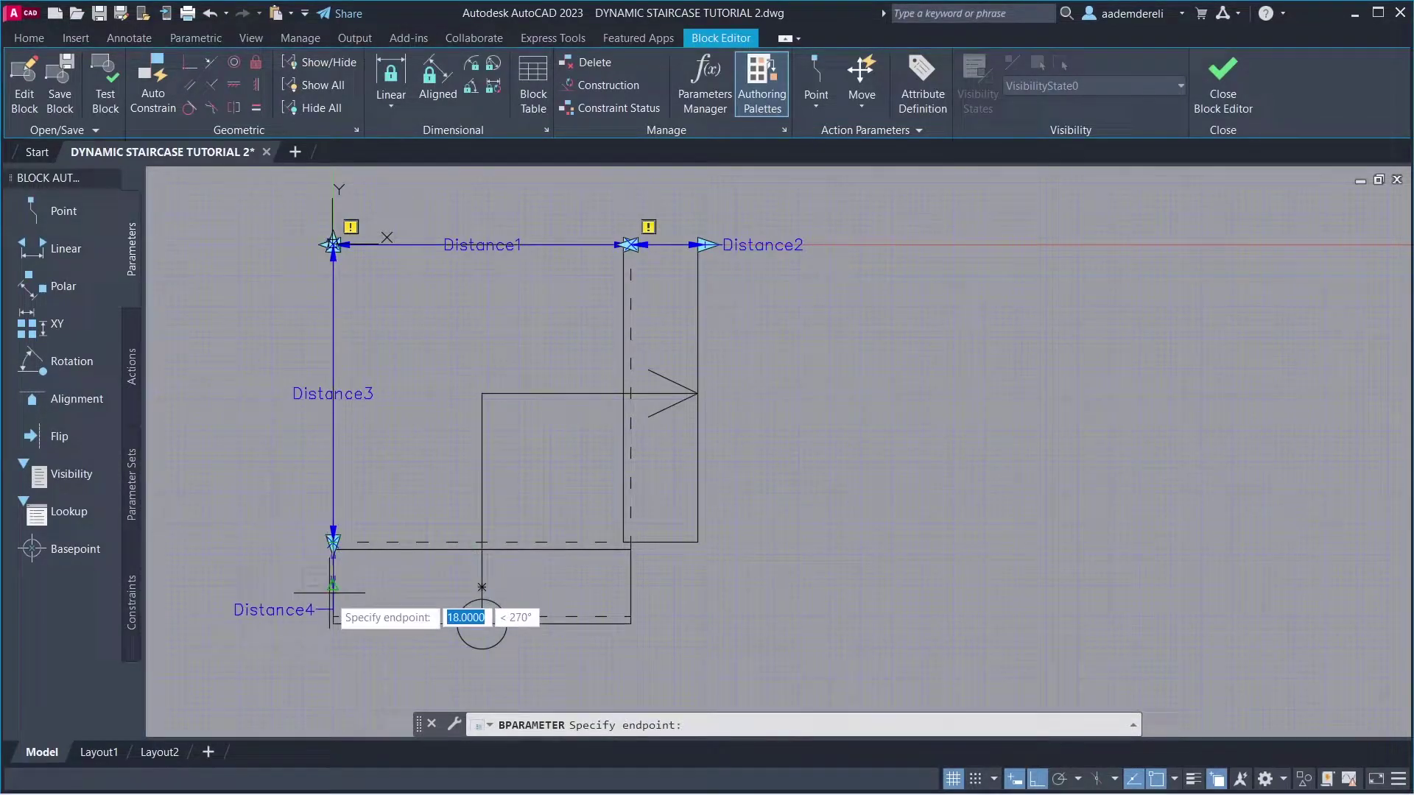
click(333, 617)
click(322, 616)
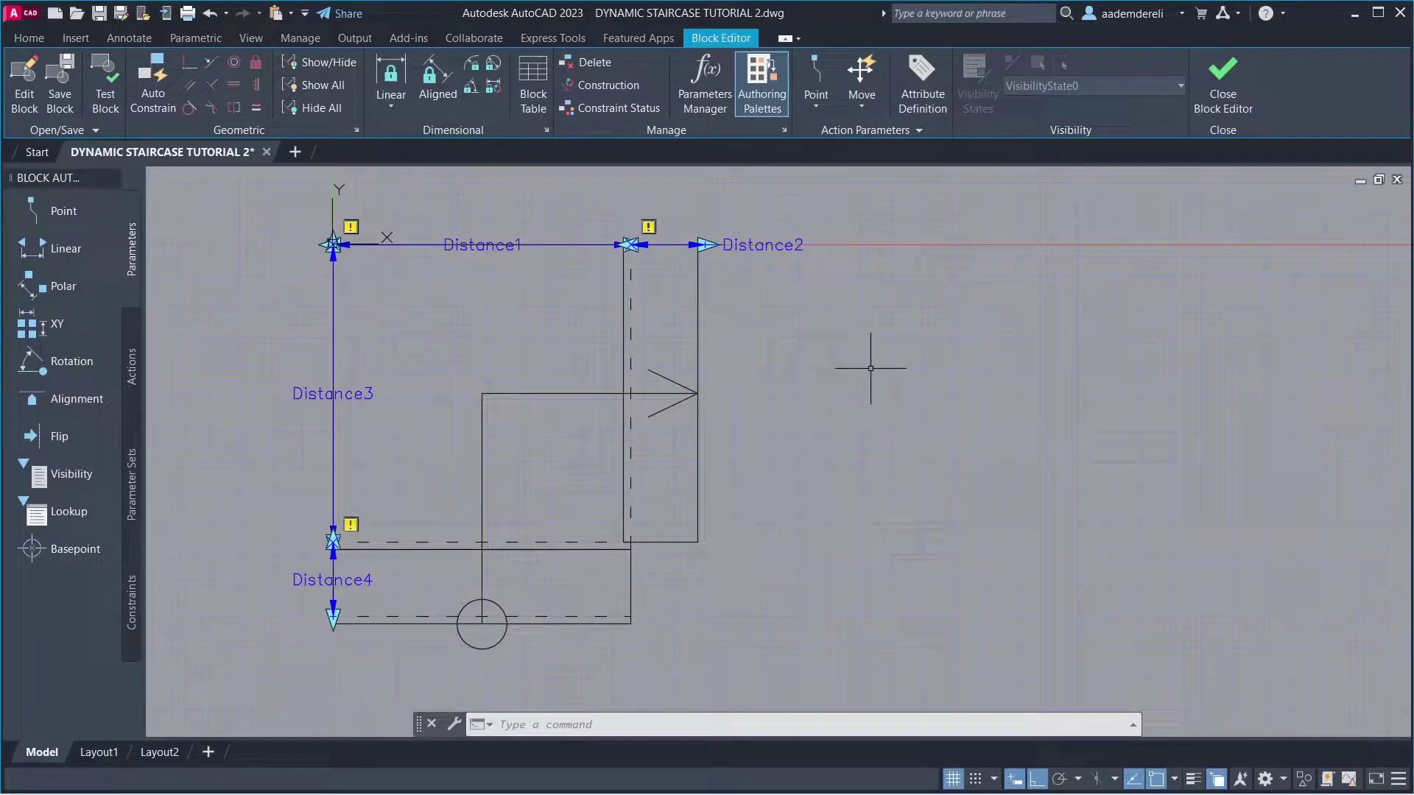
Set Number of Grips to 1 for Distance1 through Distance4.
key(Return)
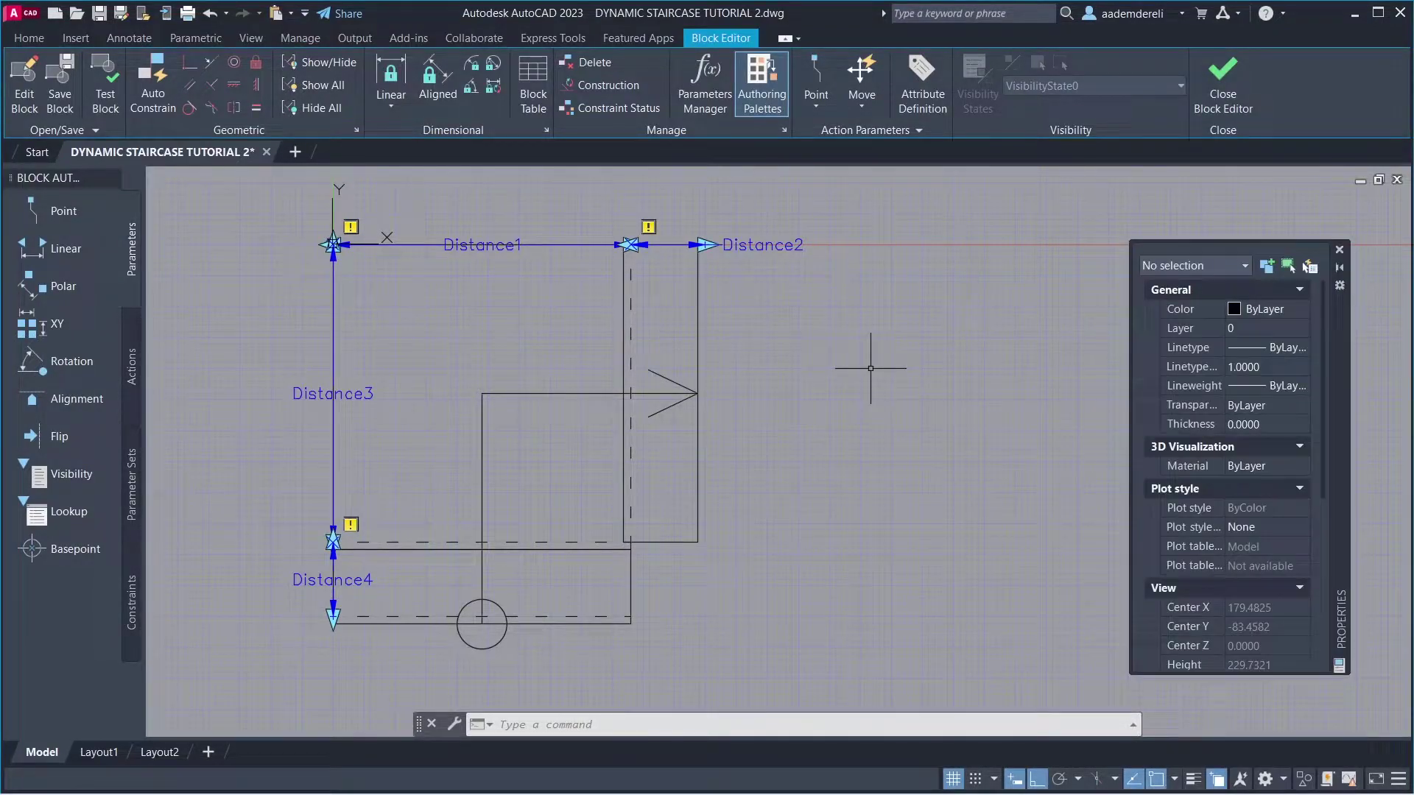
click(512, 249)
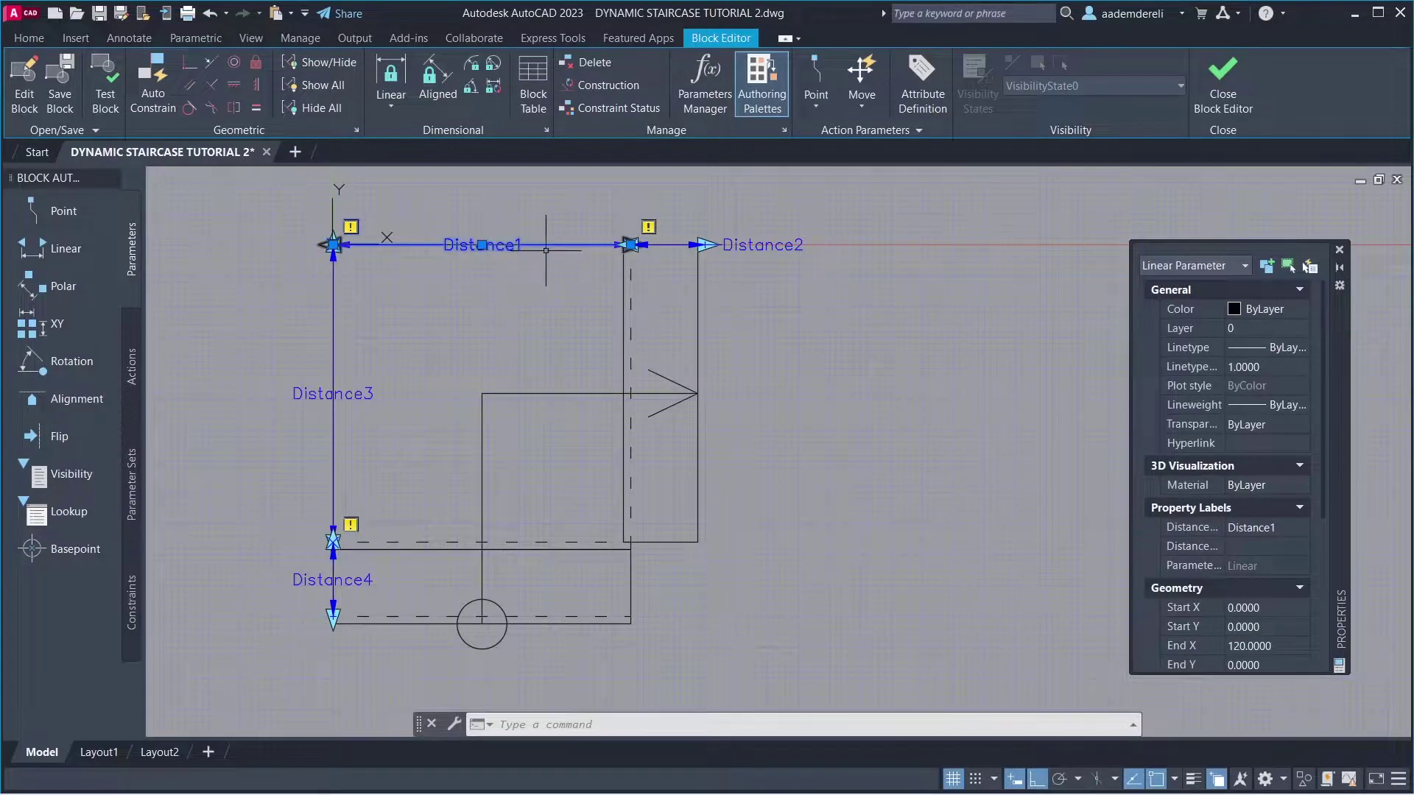
click(739, 244)
click(335, 397)
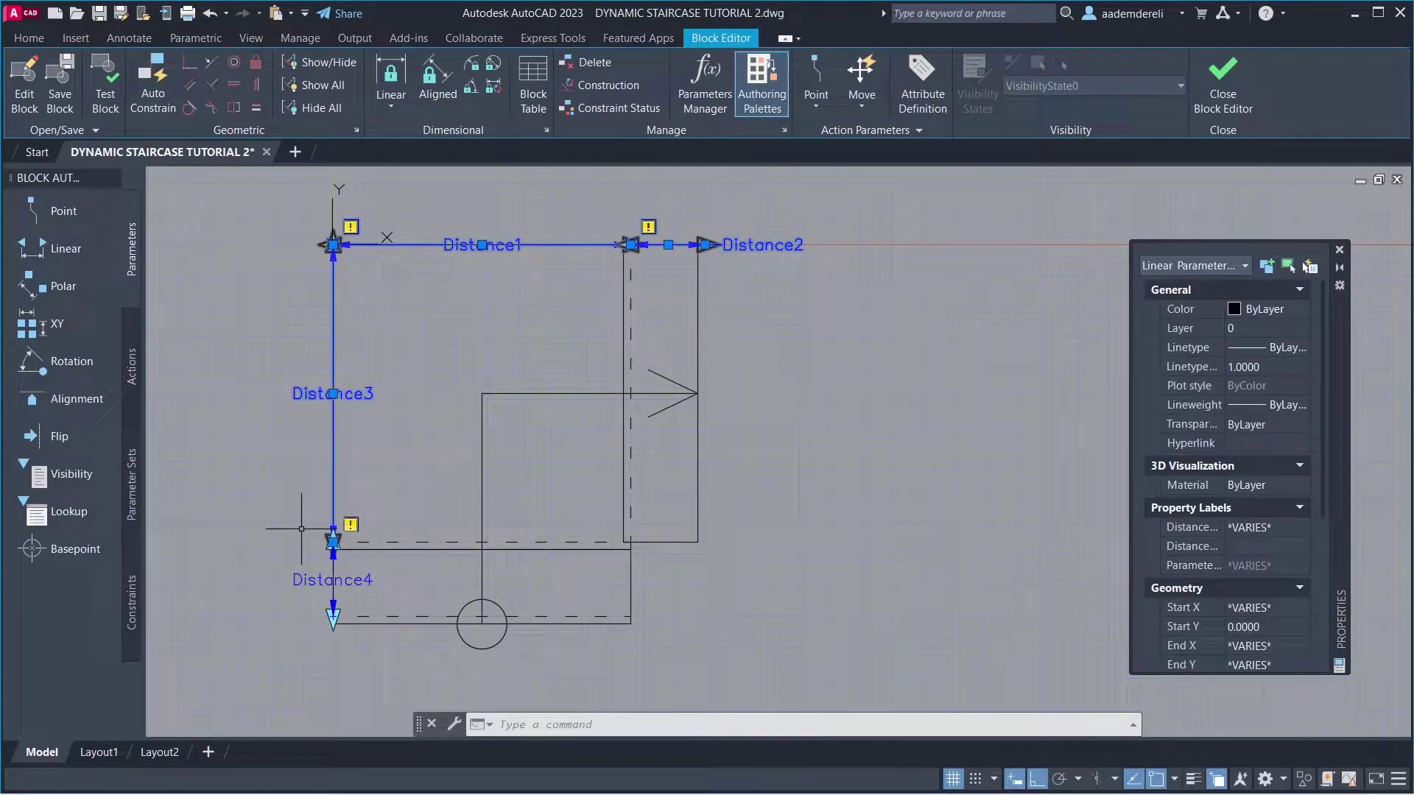
click(309, 578)
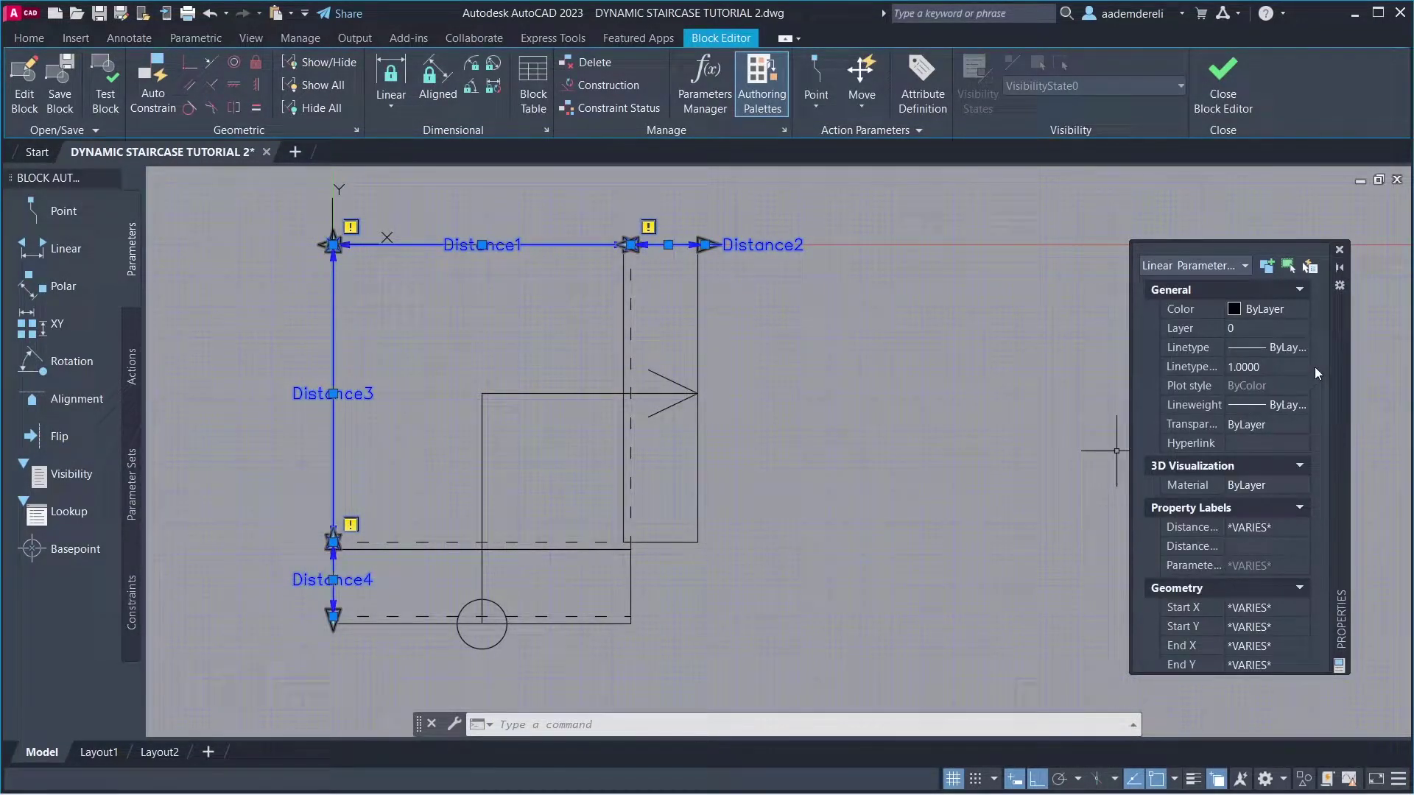
drag(1320, 388, 1332, 556)
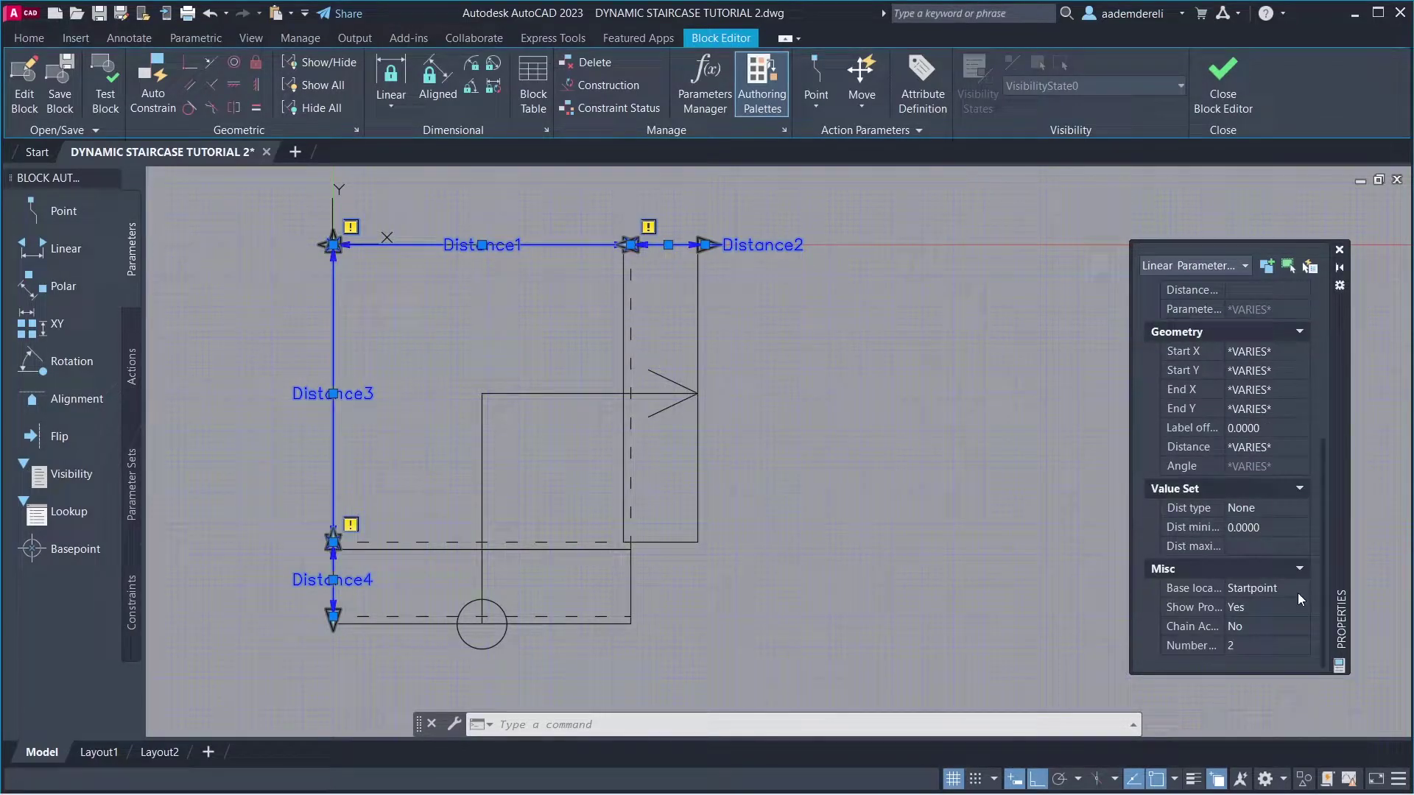
click(1275, 638)
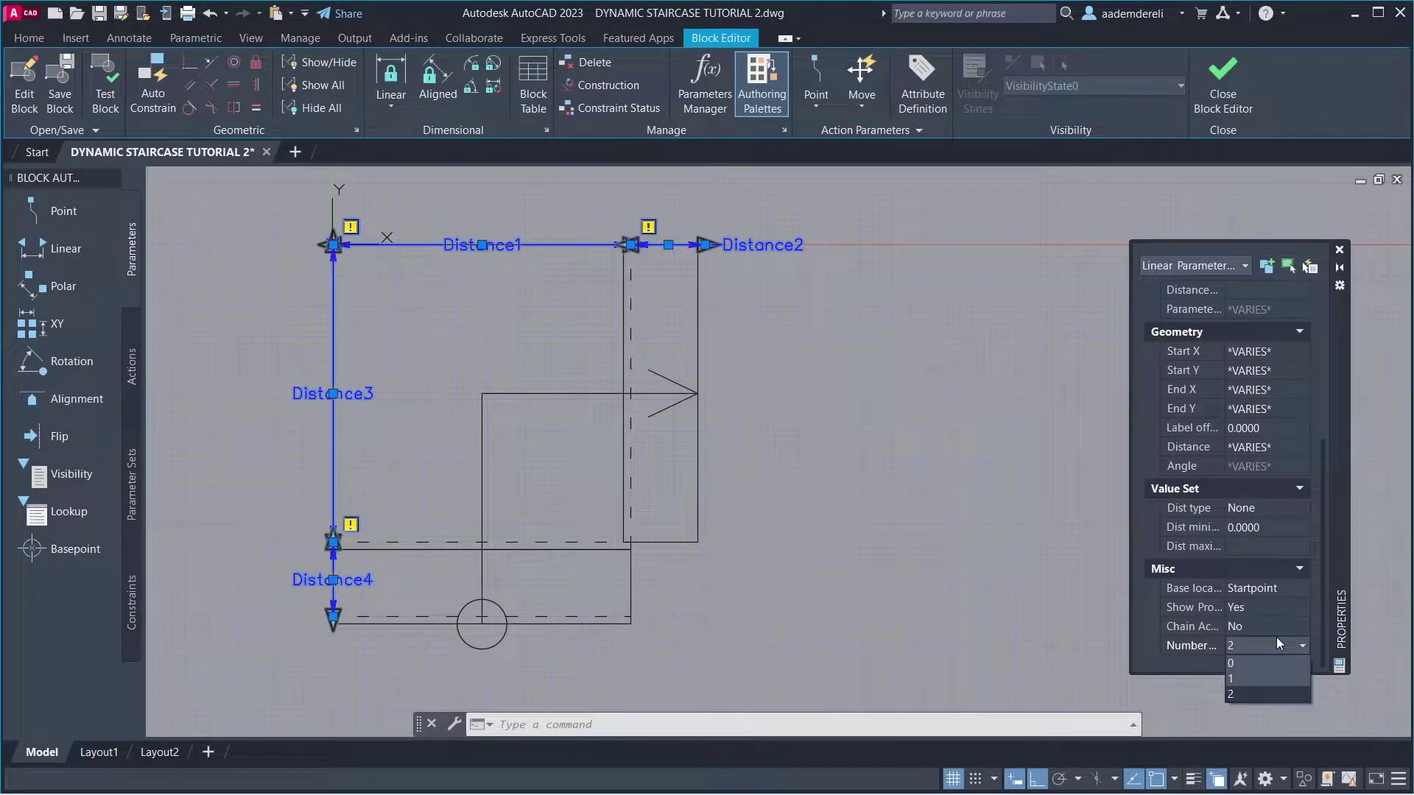
click(1262, 679)
key(Escape)
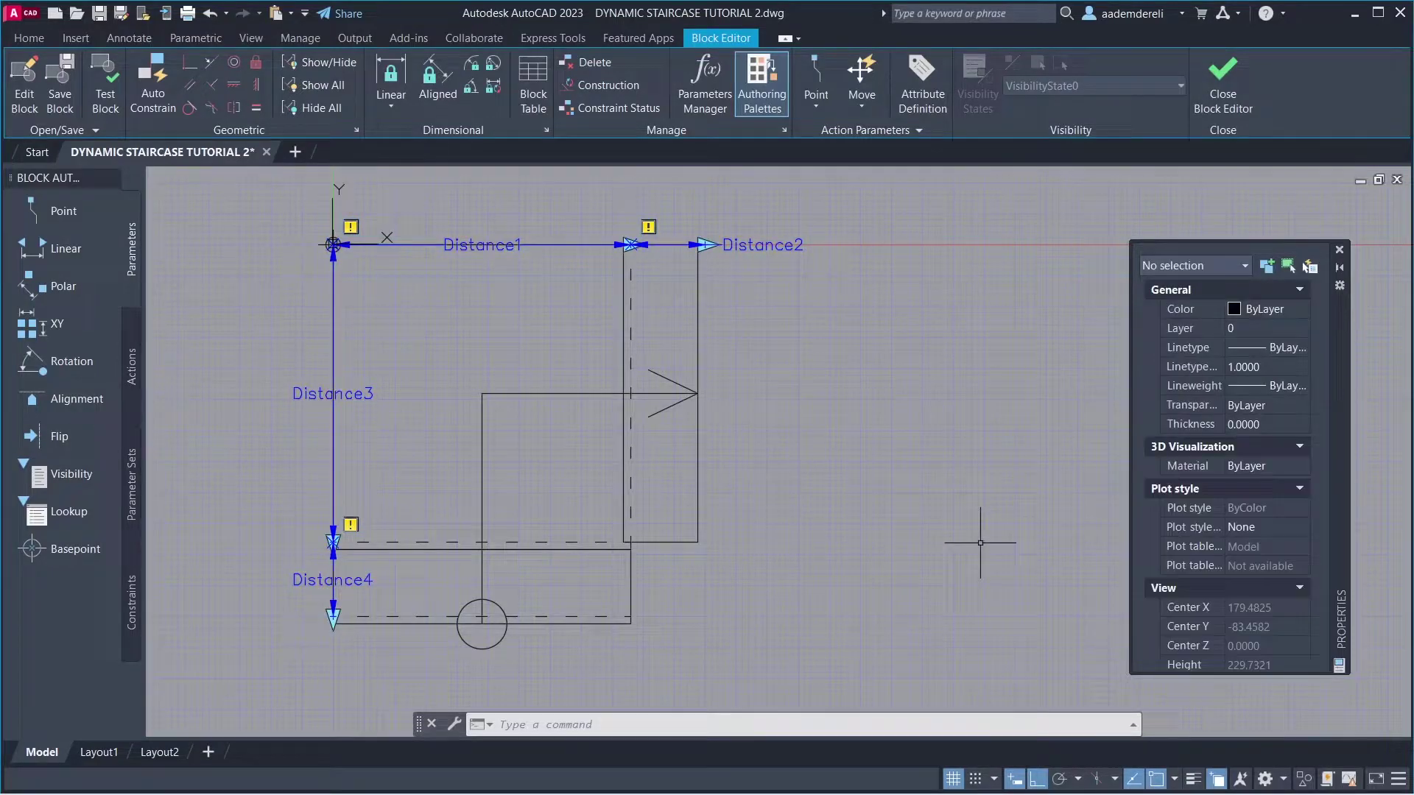
Give Distance2 and Distance4 an Increment distance type with a 30 increment.
click(765, 253)
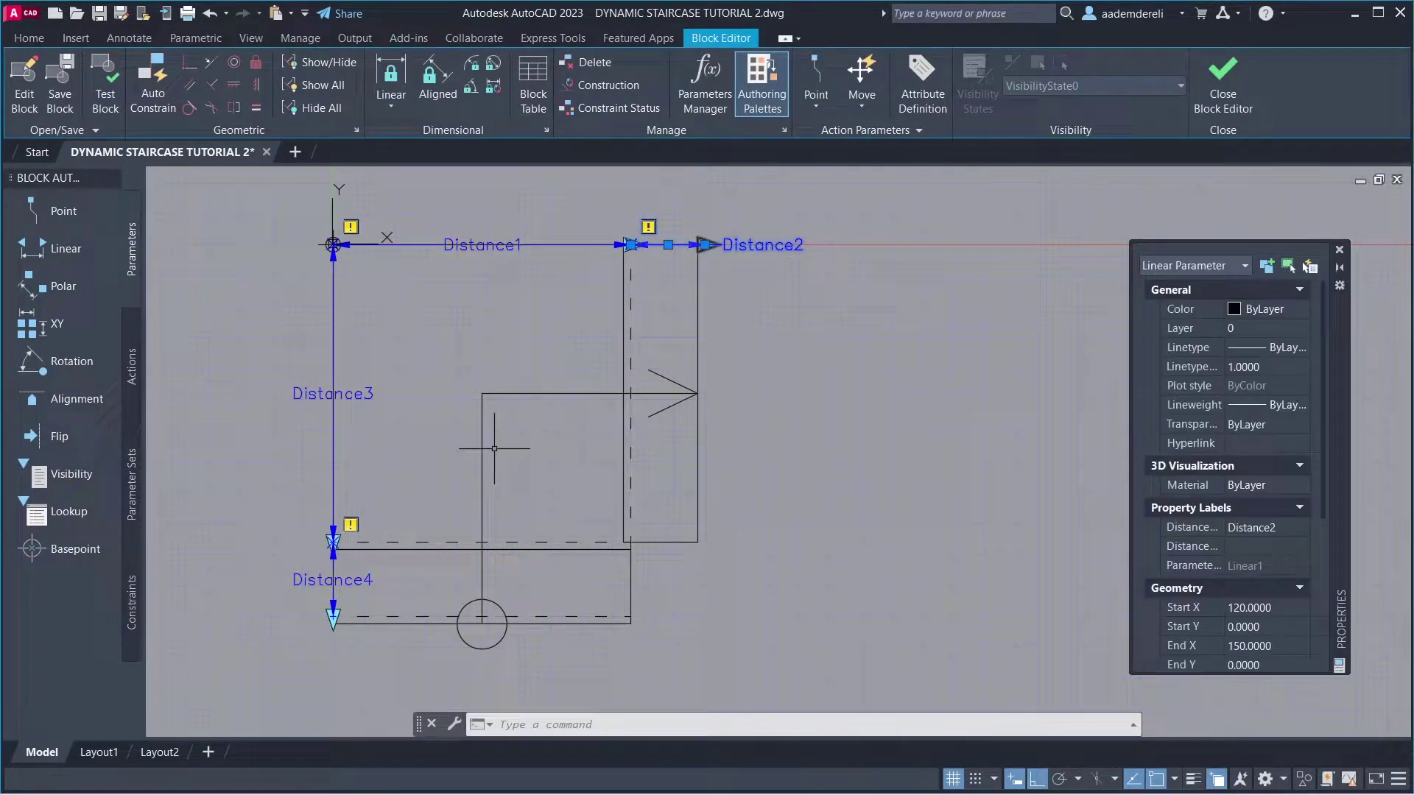
click(318, 577)
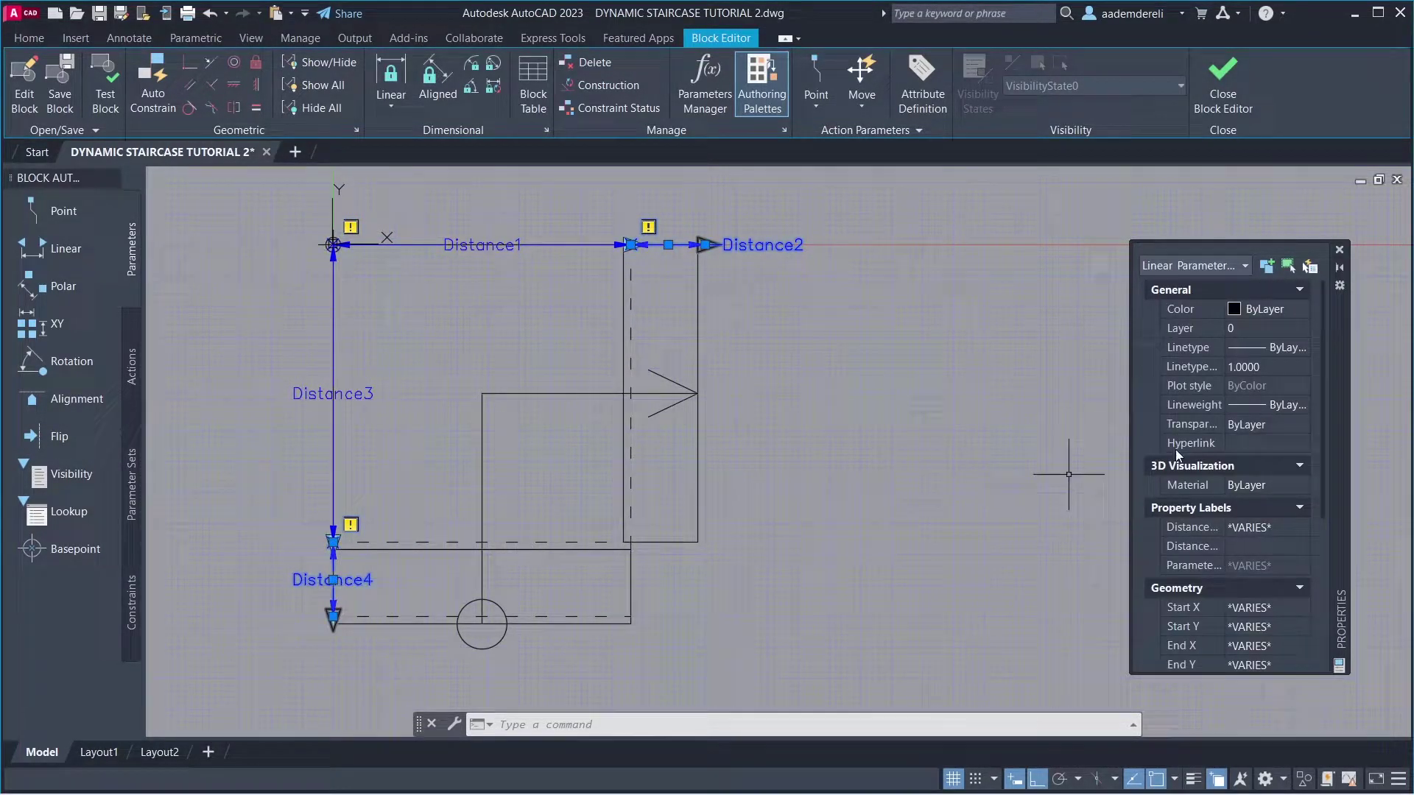
scroll(1318, 434, down, 5)
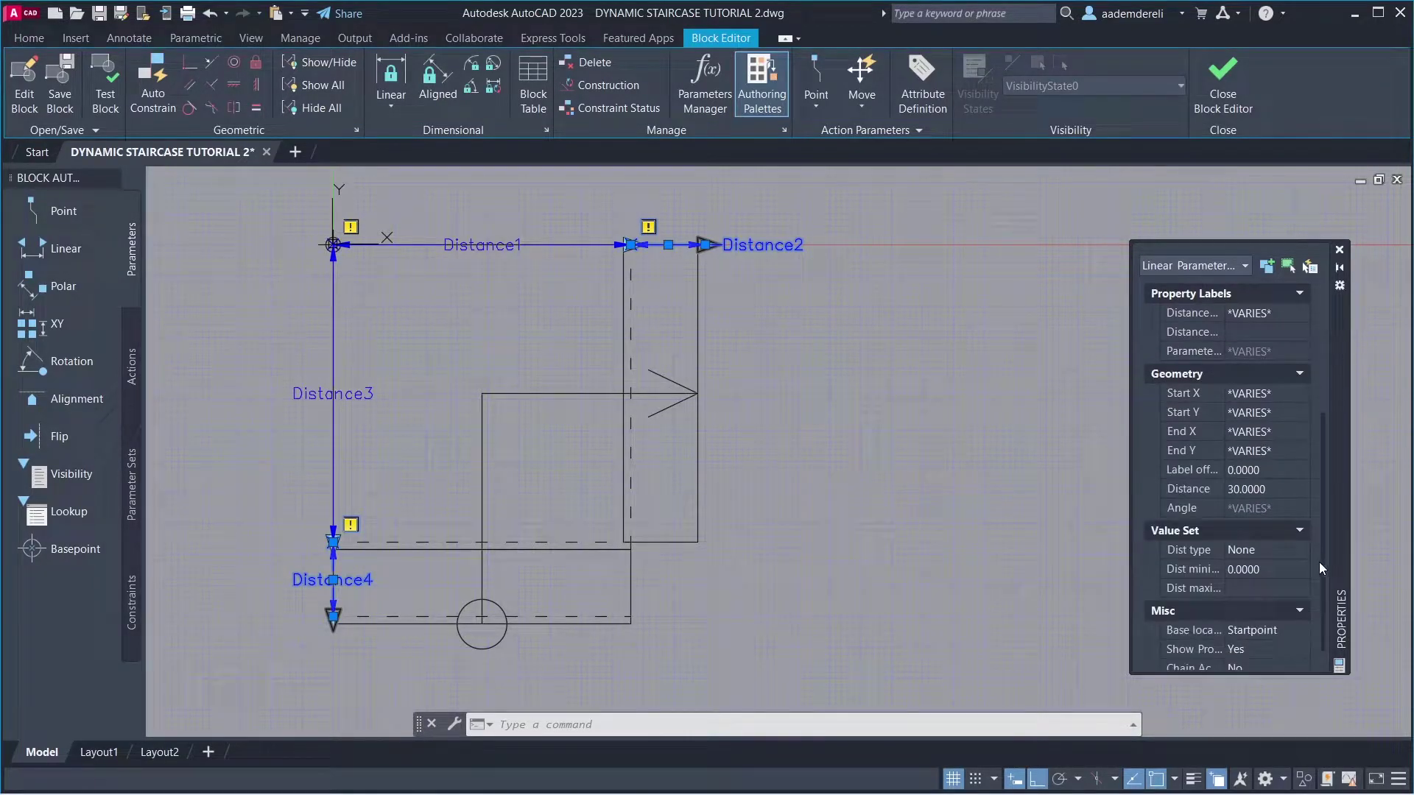
click(1283, 551)
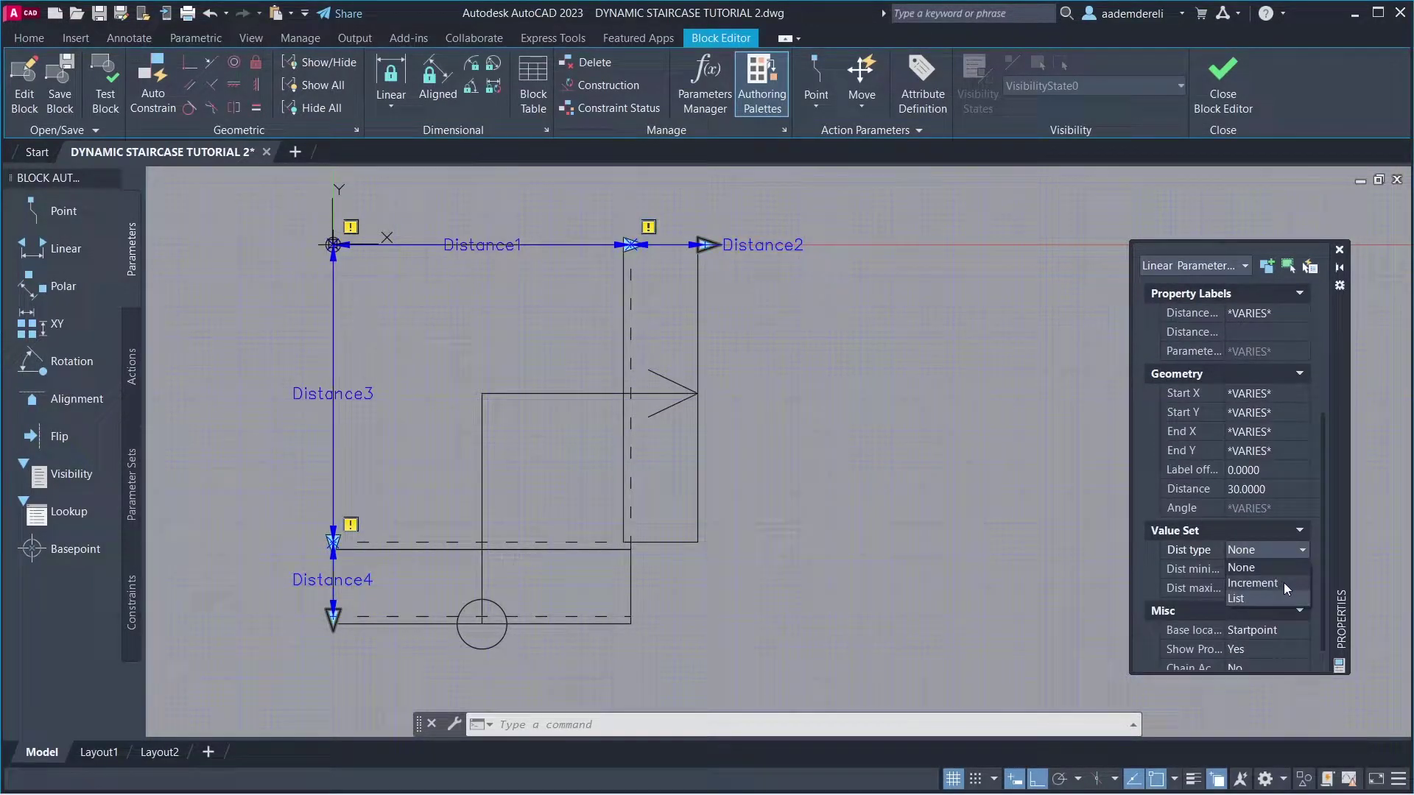
click(1296, 584)
click(1280, 569)
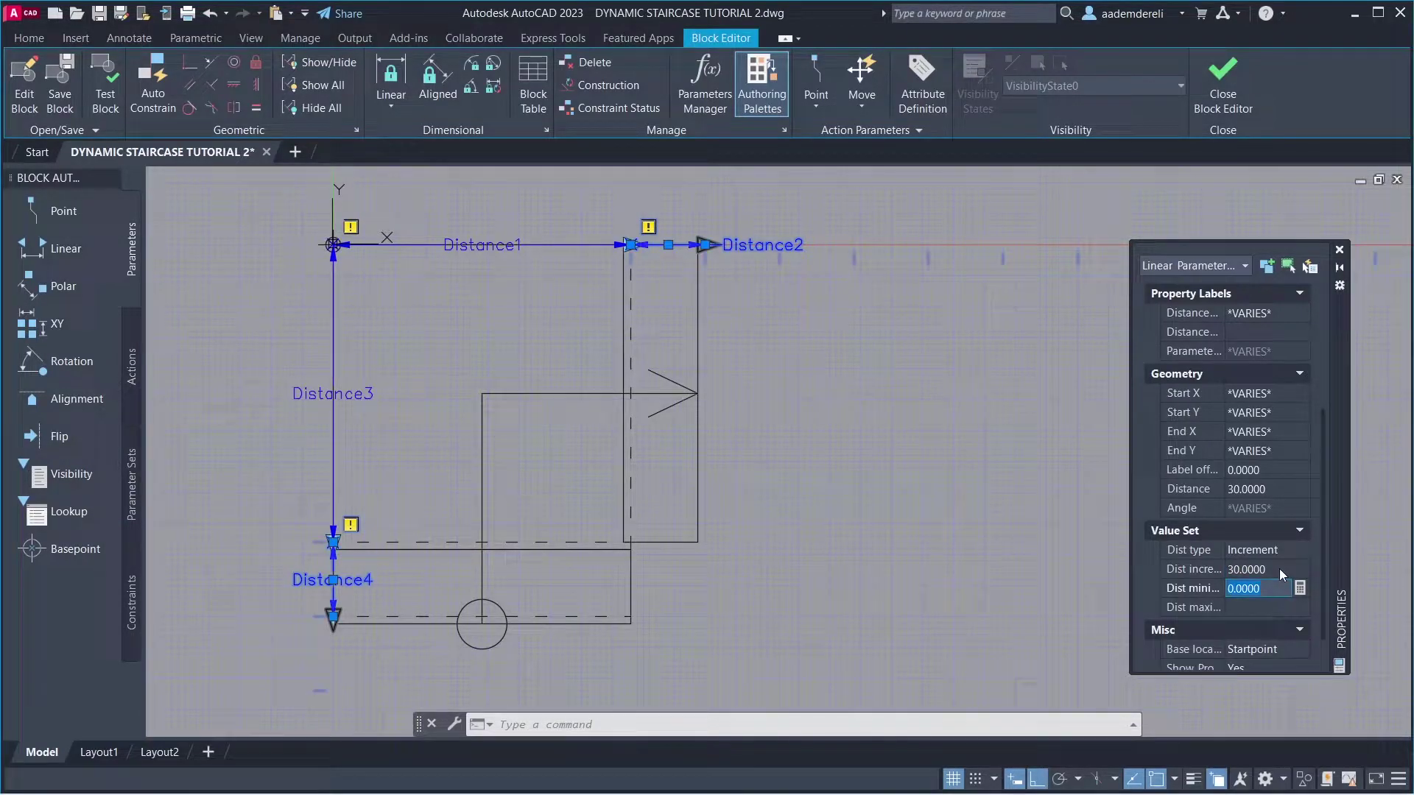
Add alignment parameters on Distance1 and Distance3.
key(Escape)
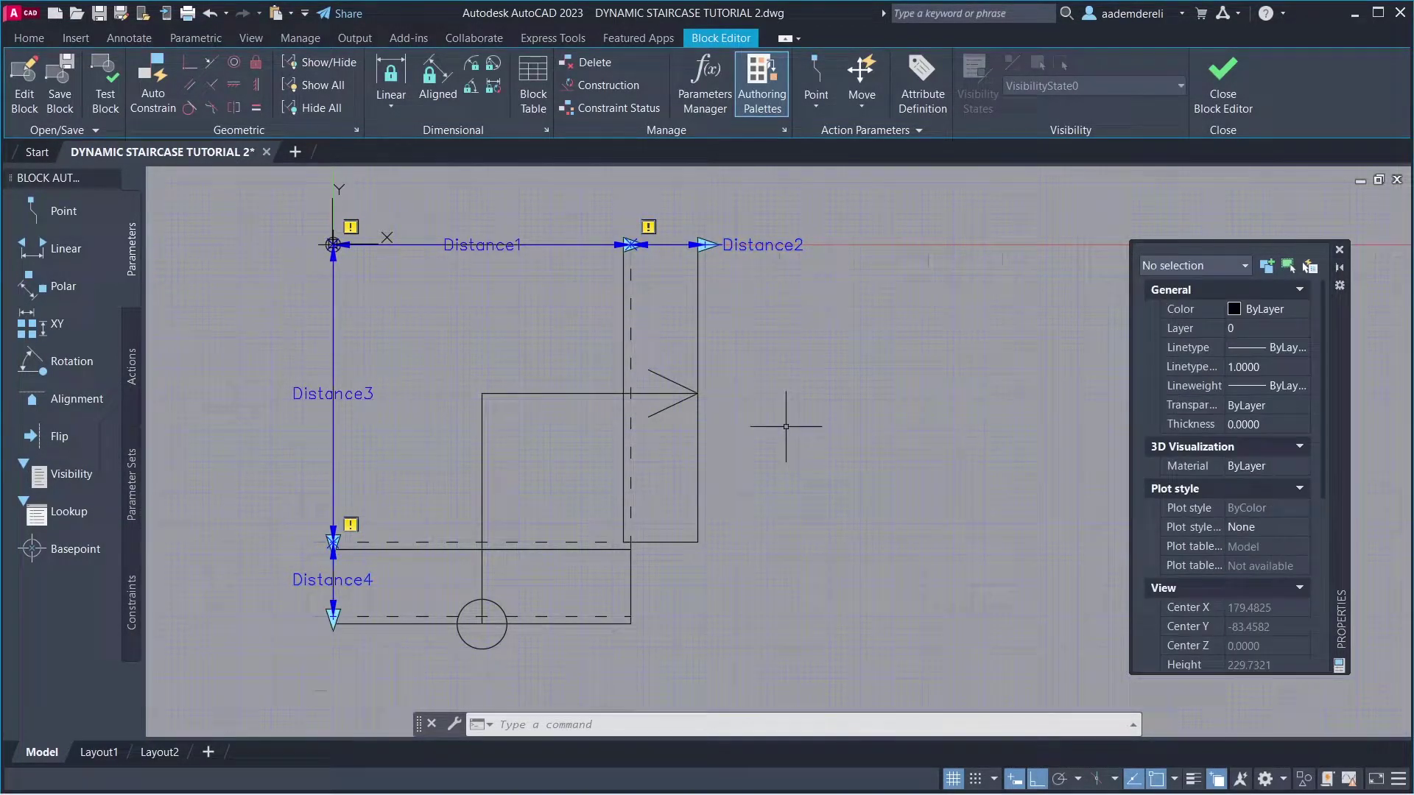
click(108, 399)
click(481, 244)
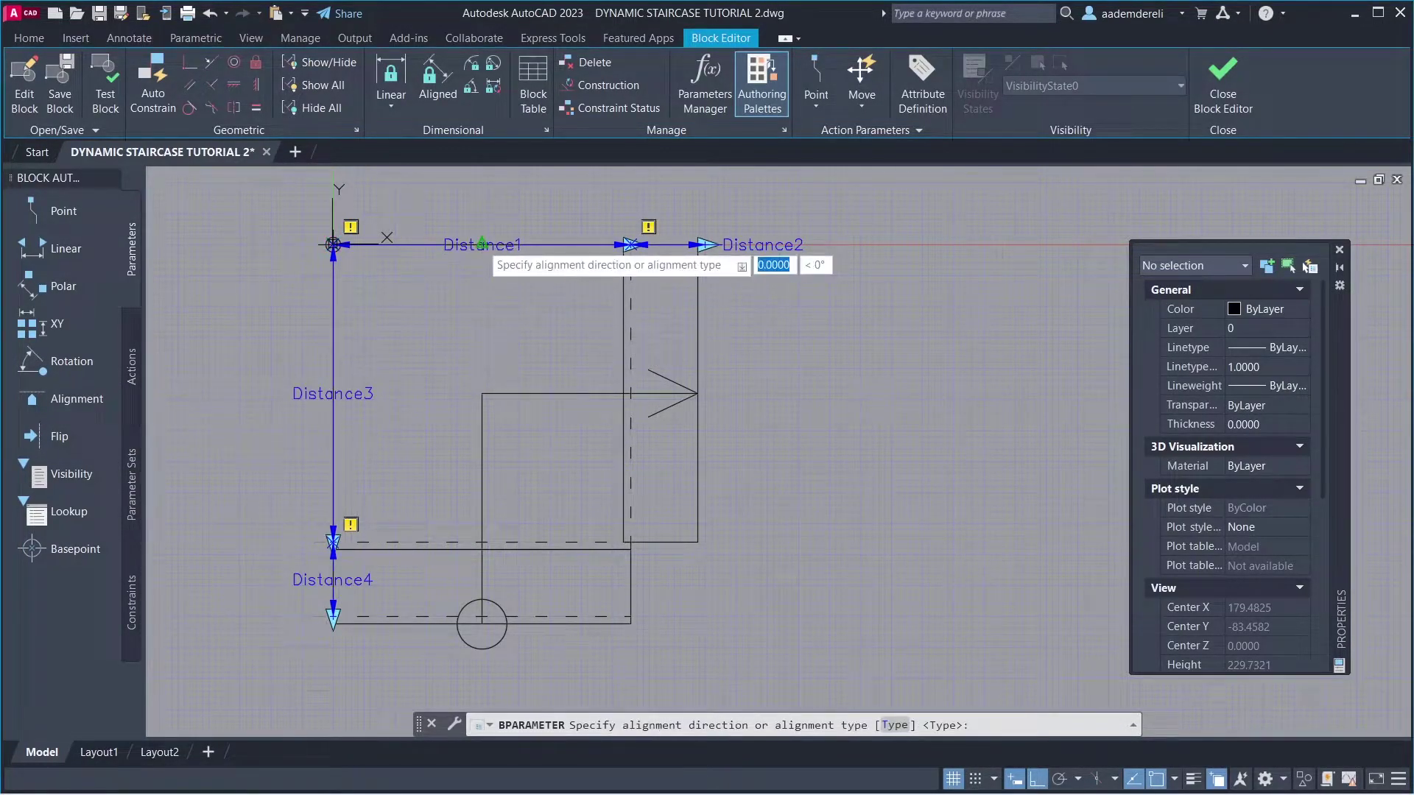
click(537, 260)
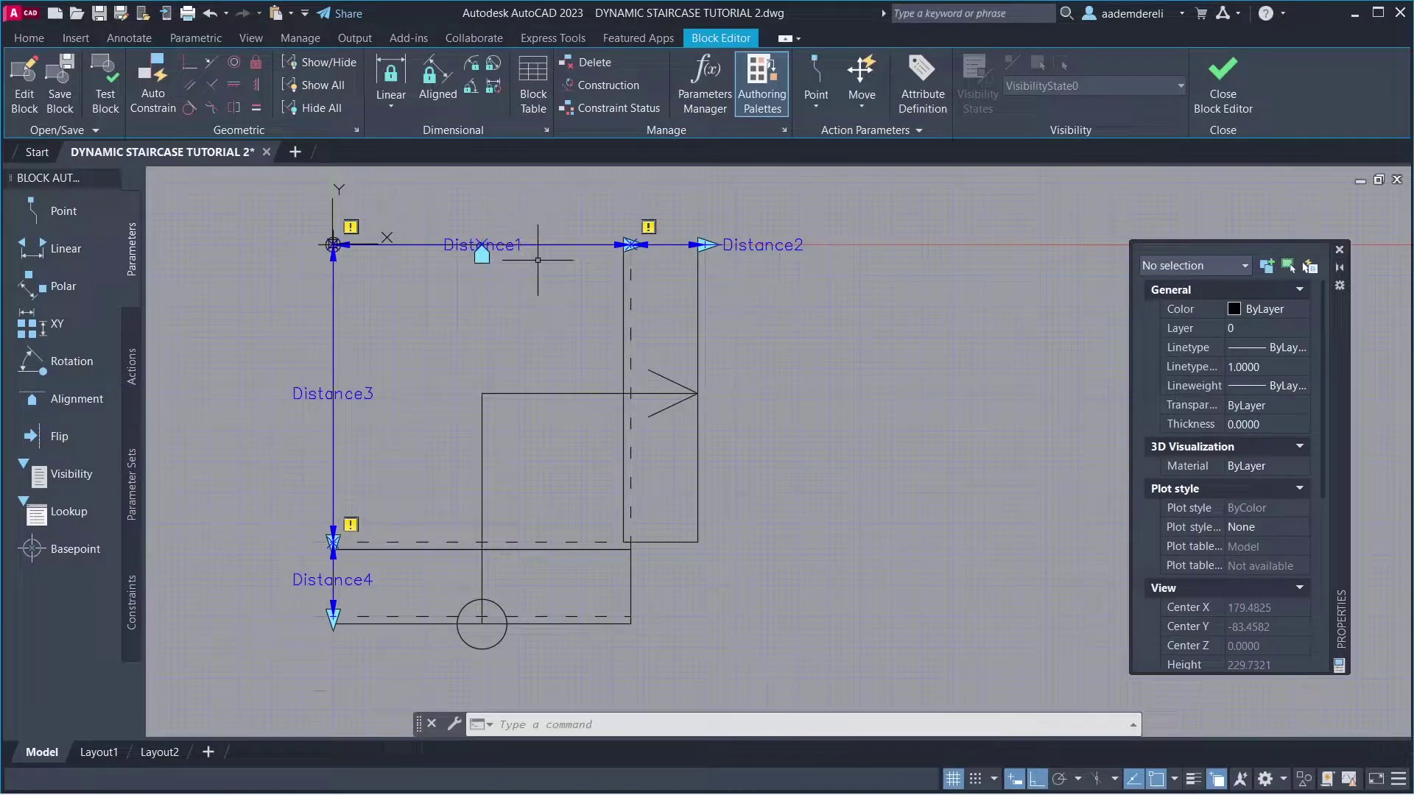
key(Return)
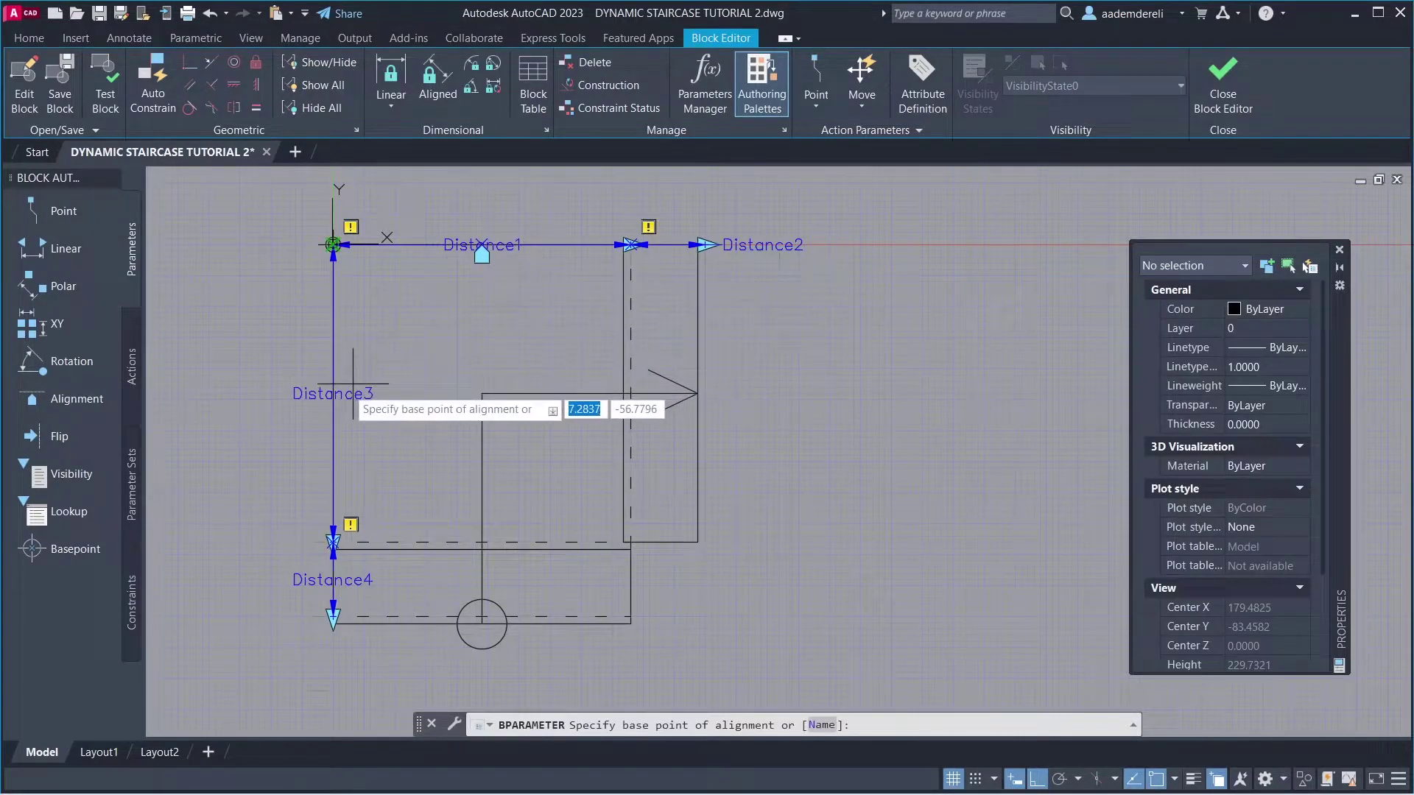
click(333, 395)
click(353, 339)
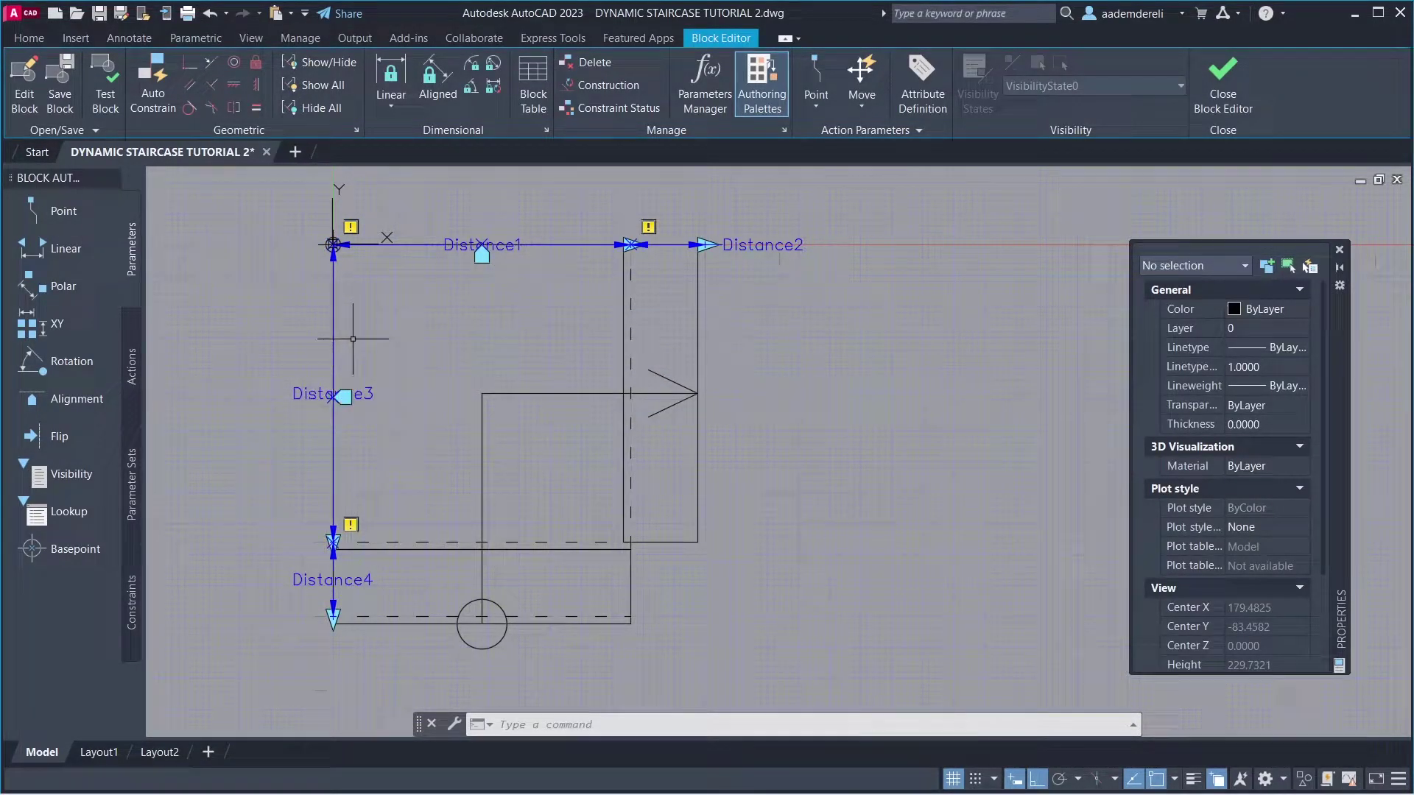
Add flip parameter Flip state1 with an M2P base point, diagonal from the top-left corner.
click(96, 436)
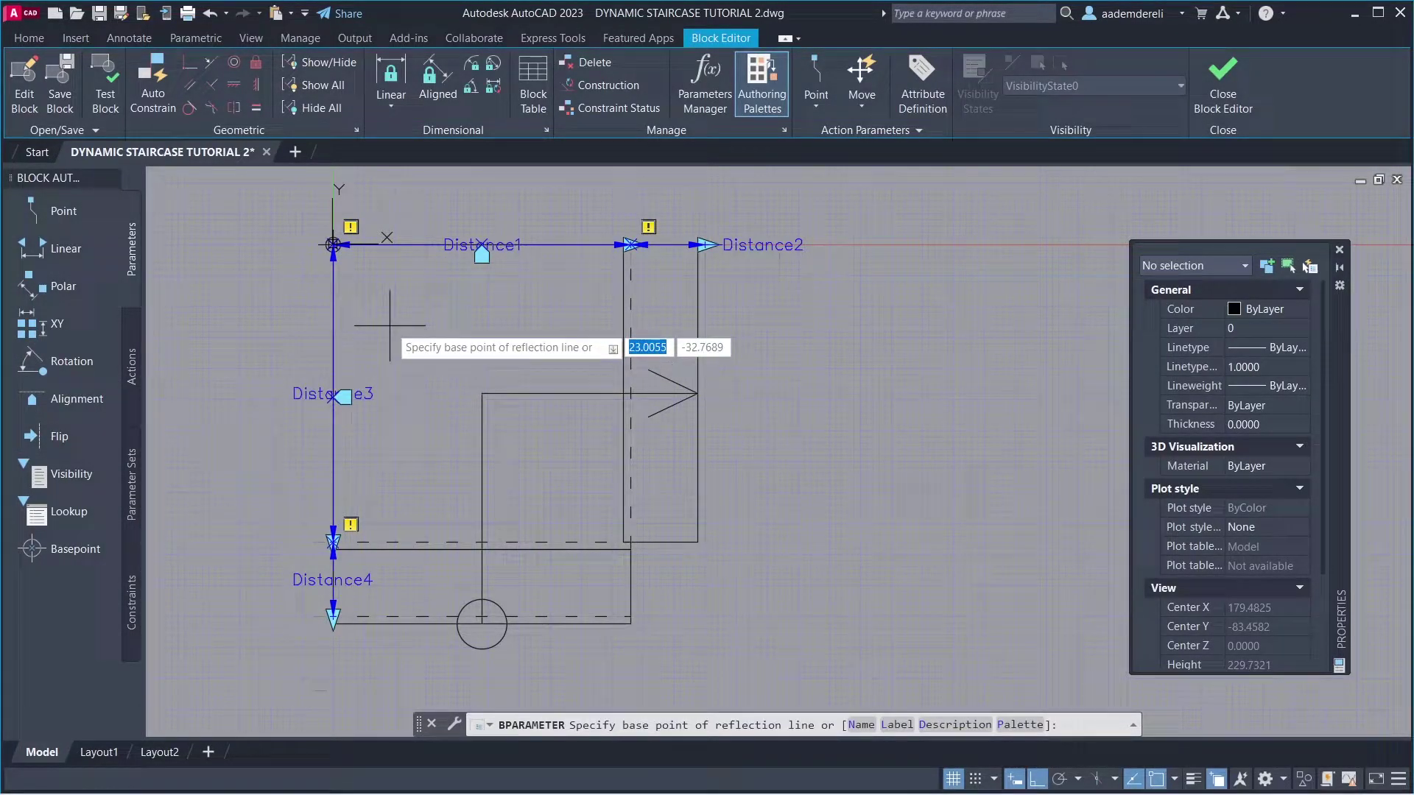
text(m2p)
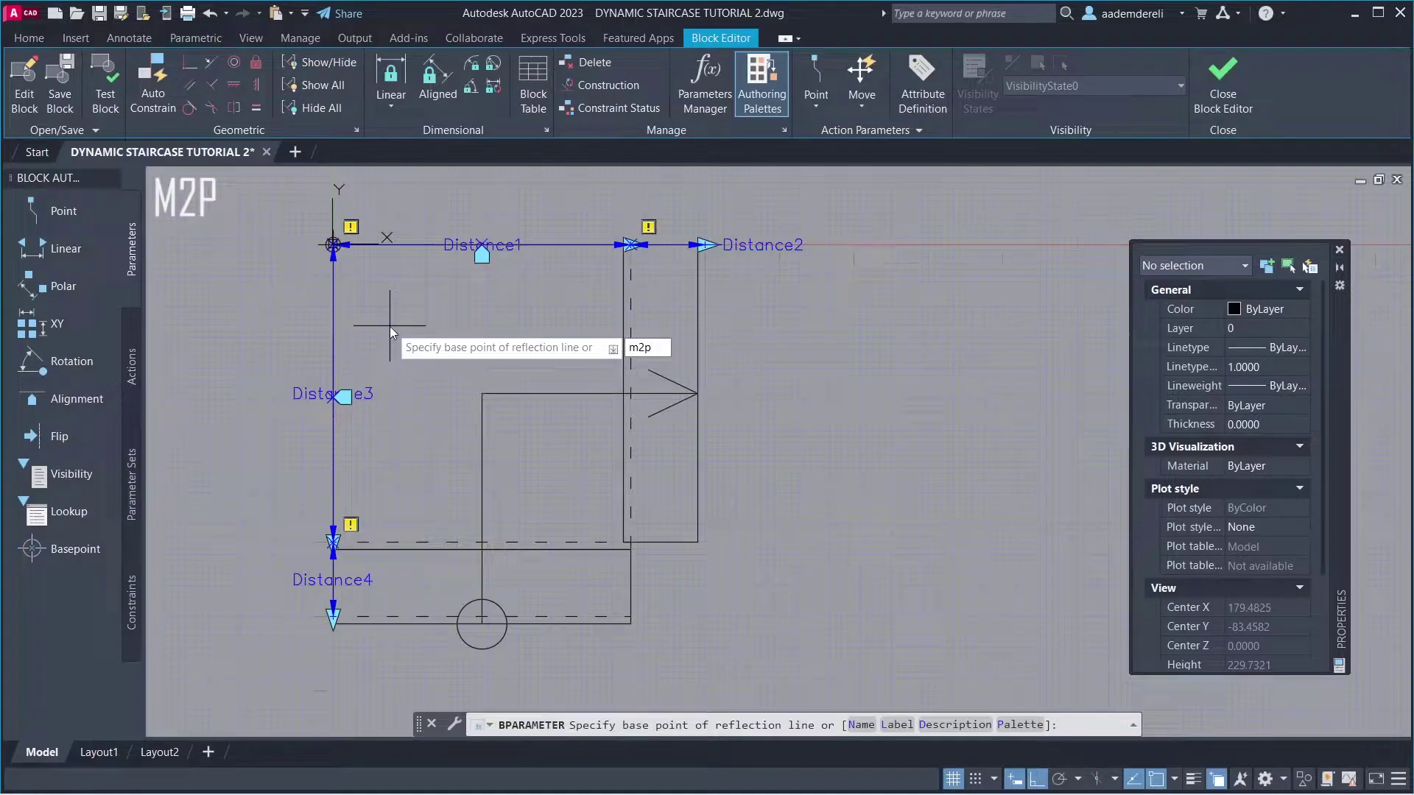
key(Return)
click(334, 245)
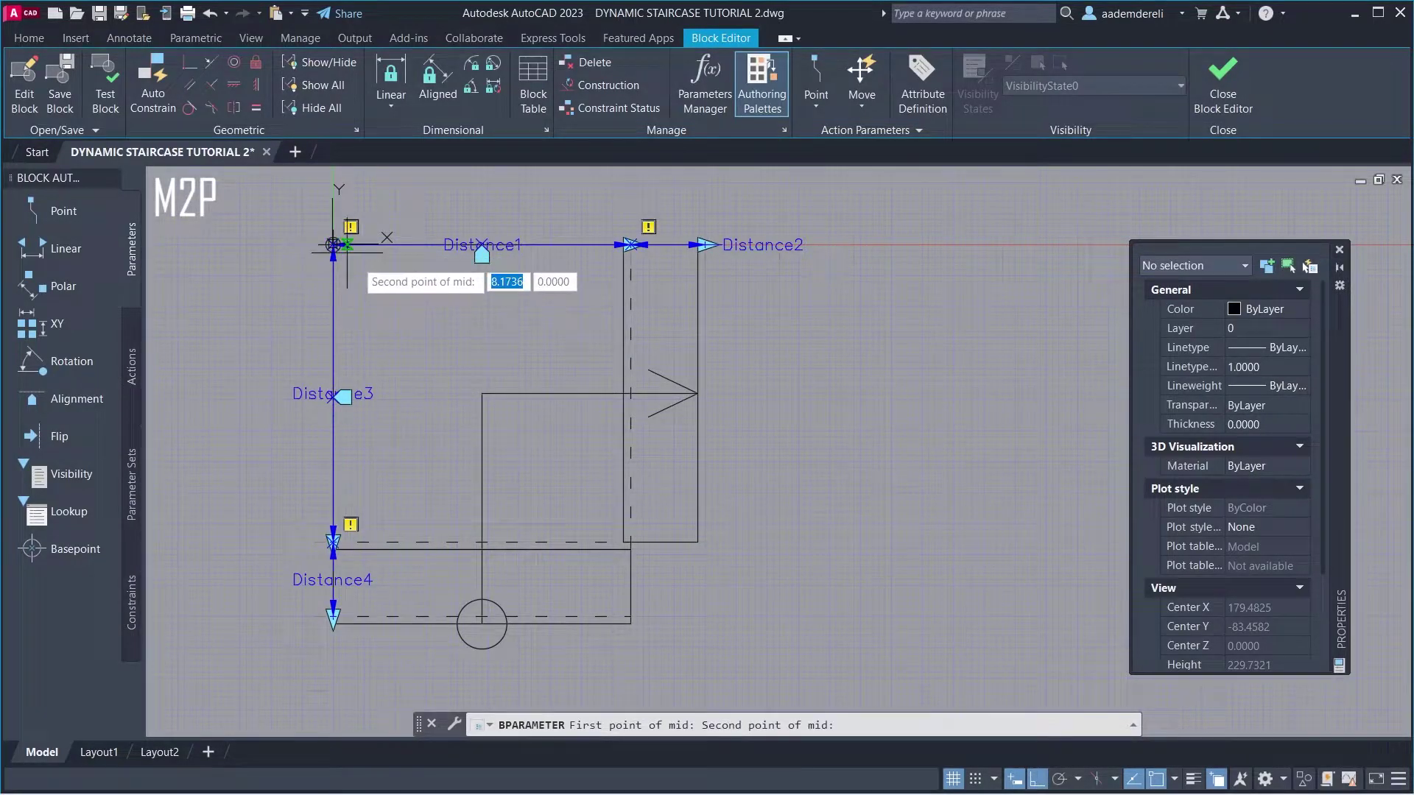
click(484, 393)
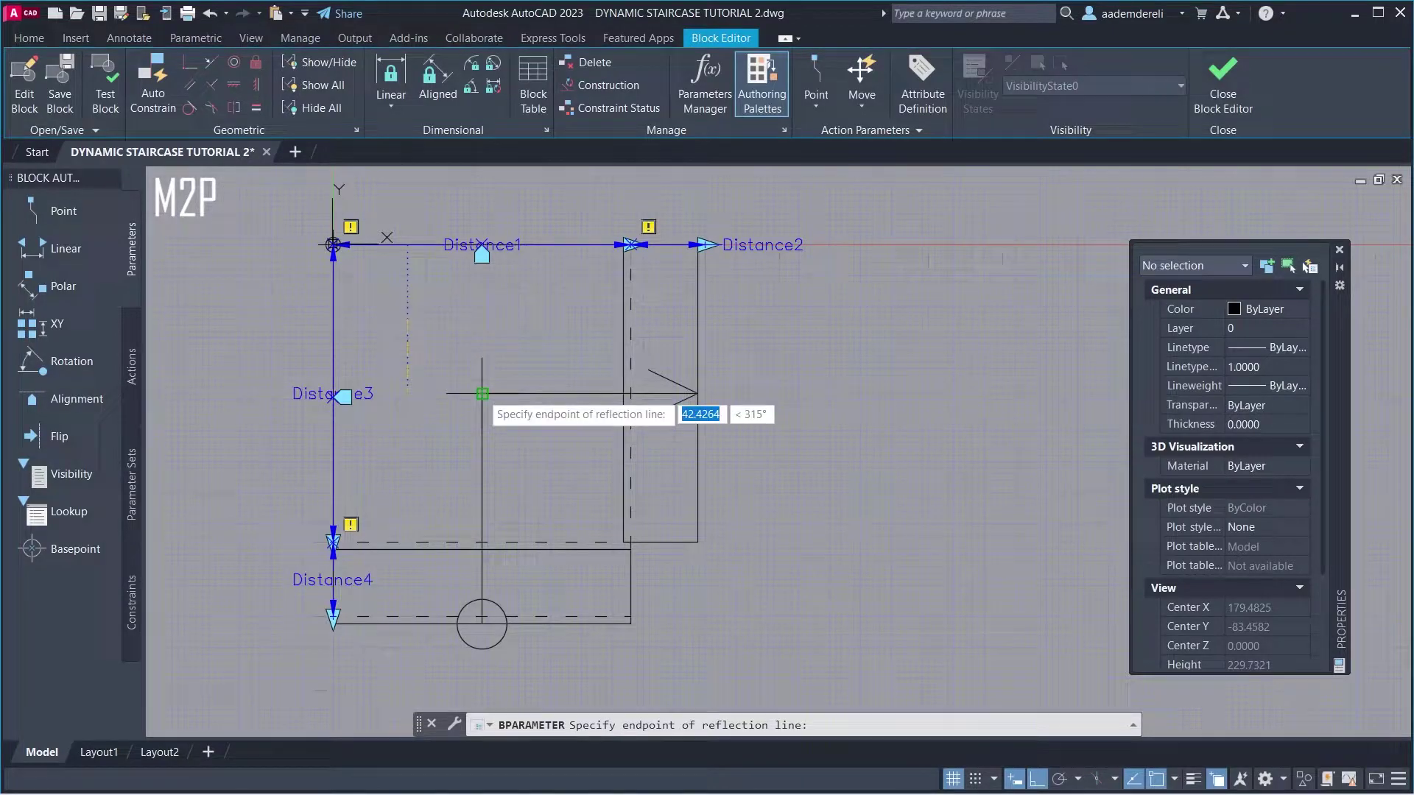
click(482, 394)
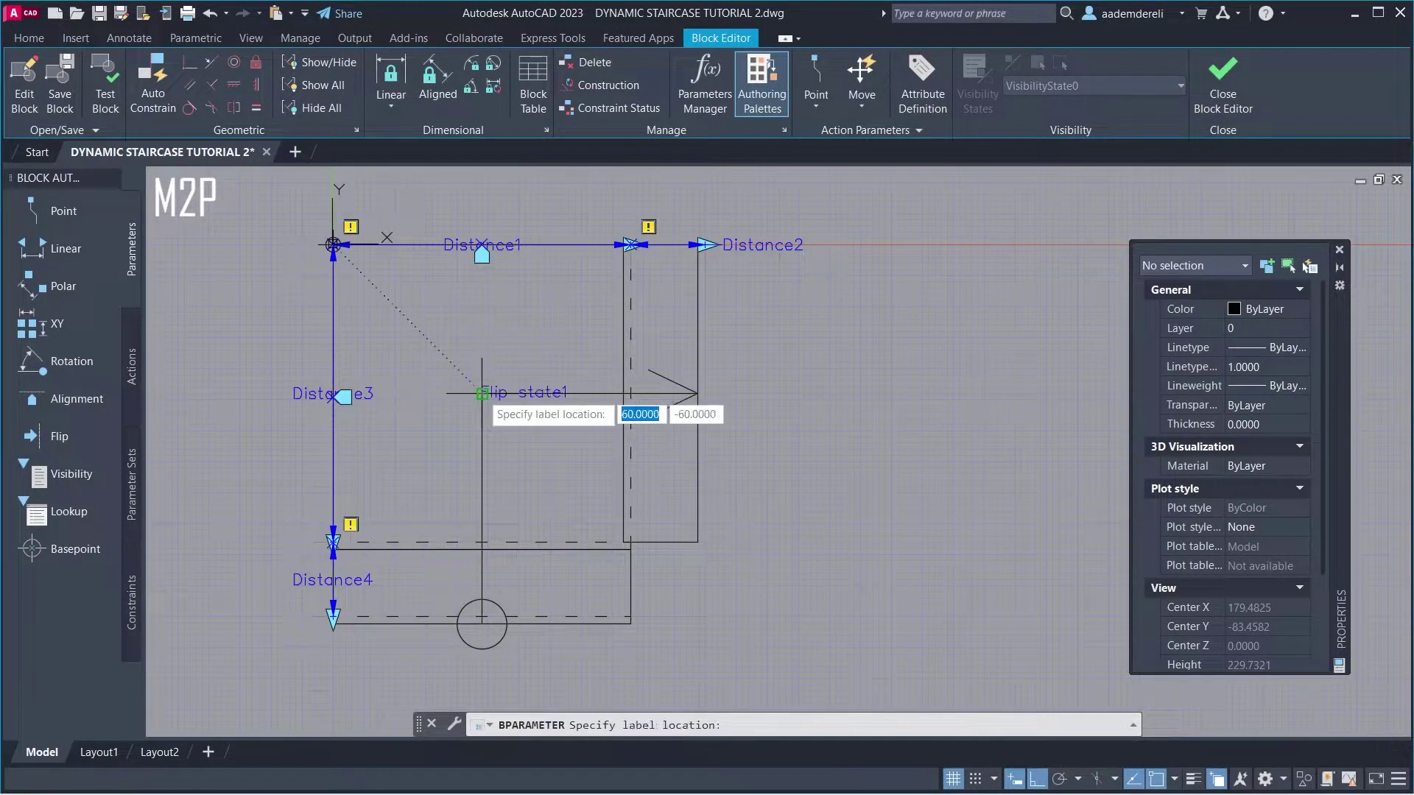
click(449, 327)
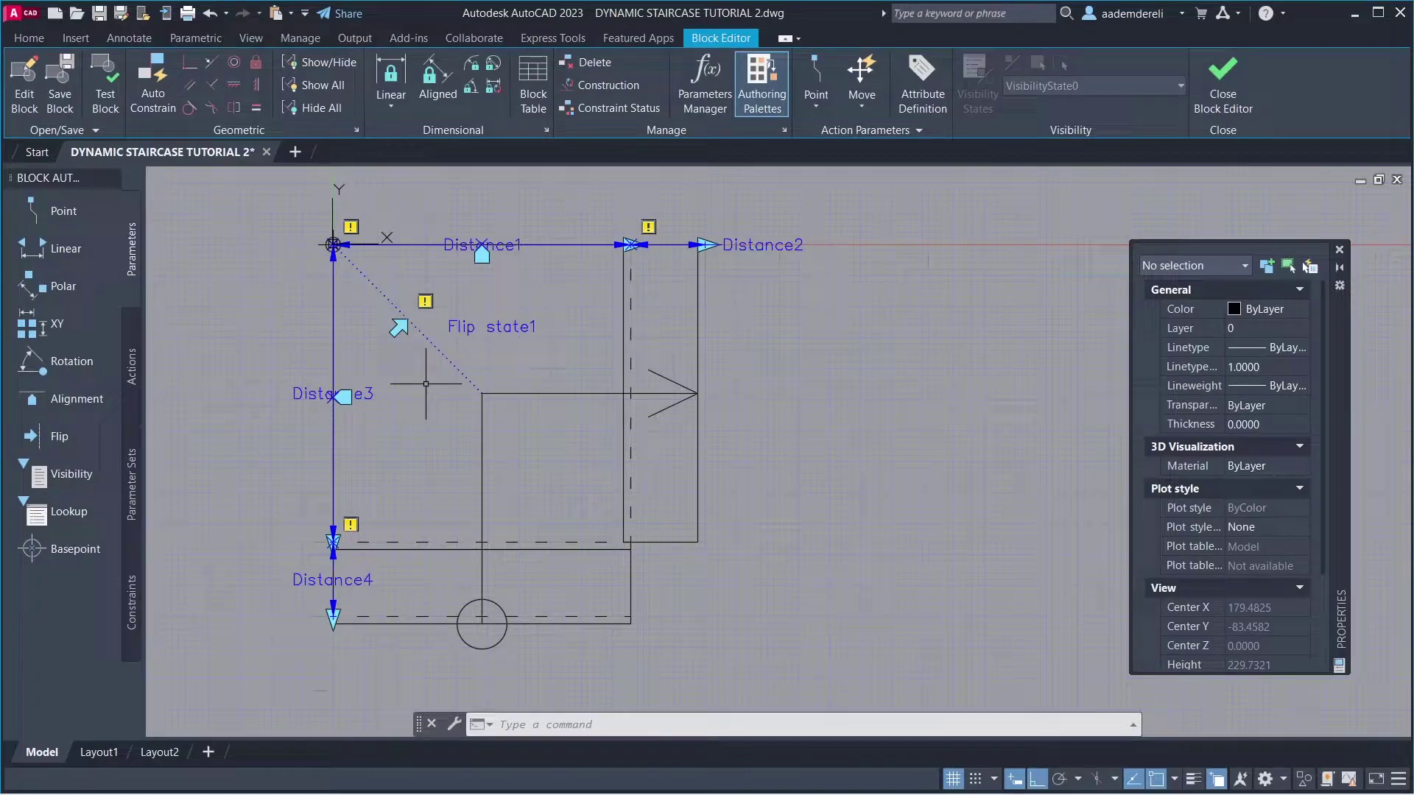
Add a stretch action on the top distance parameter covering the right flight's objects.
click(137, 332)
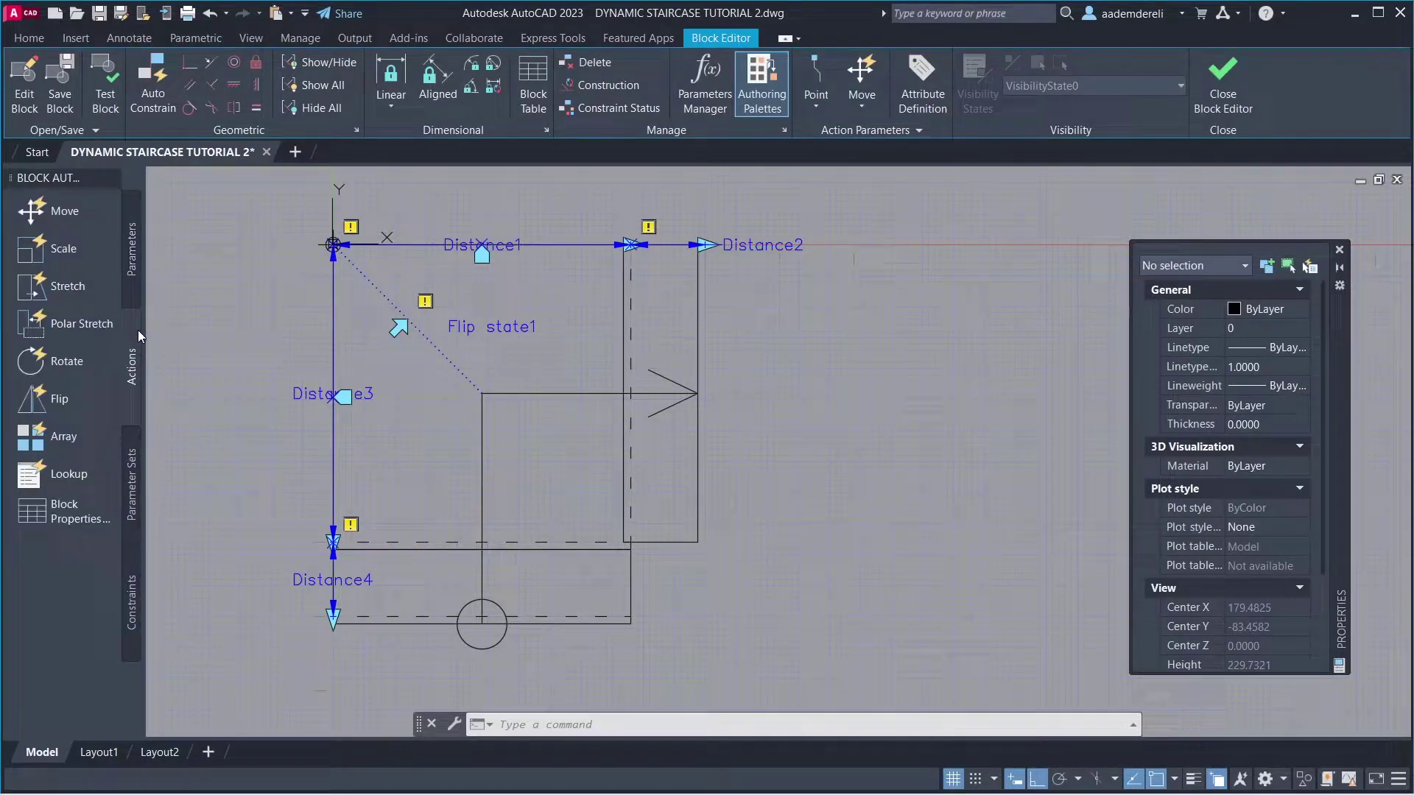
click(104, 288)
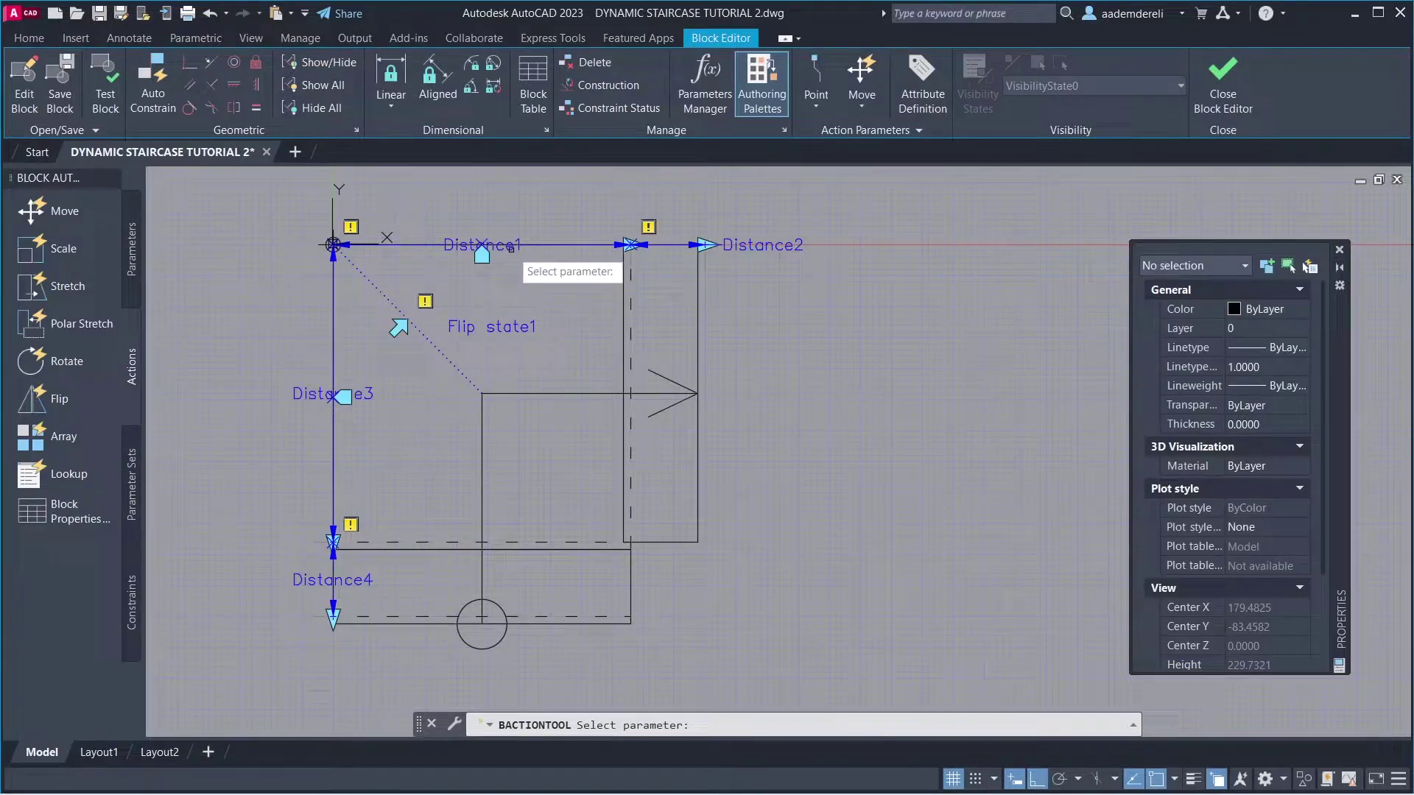
click(515, 247)
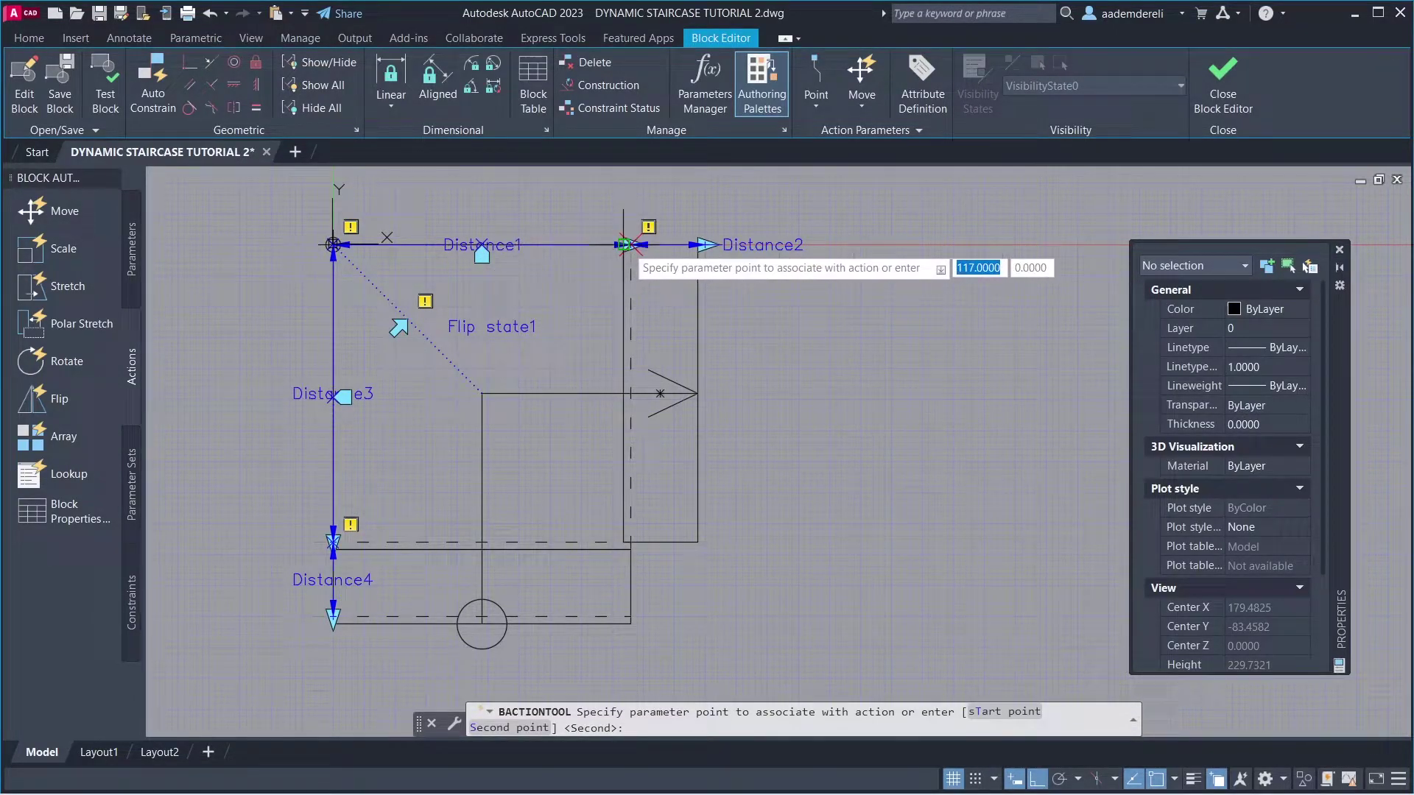
click(631, 244)
click(819, 198)
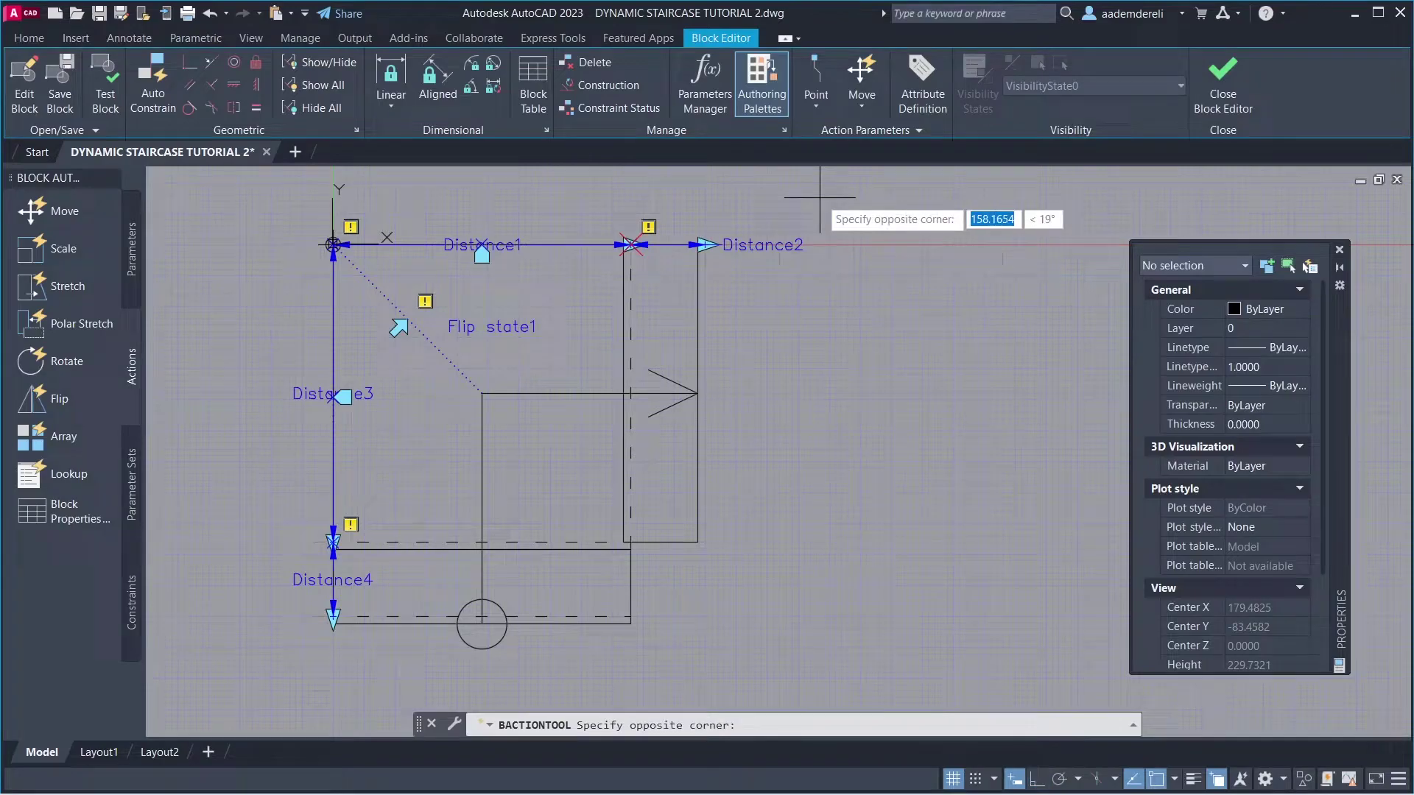
click(556, 658)
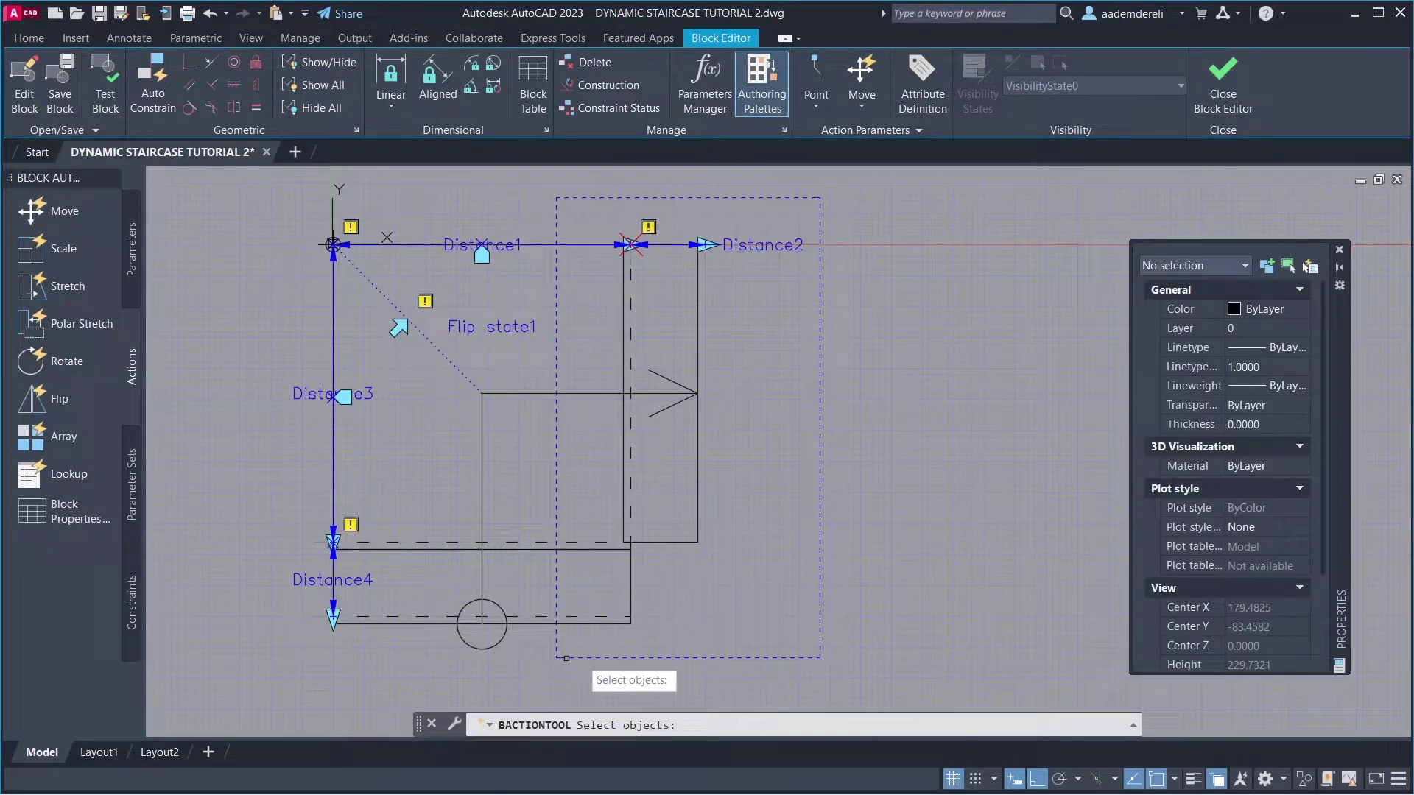
click(766, 641)
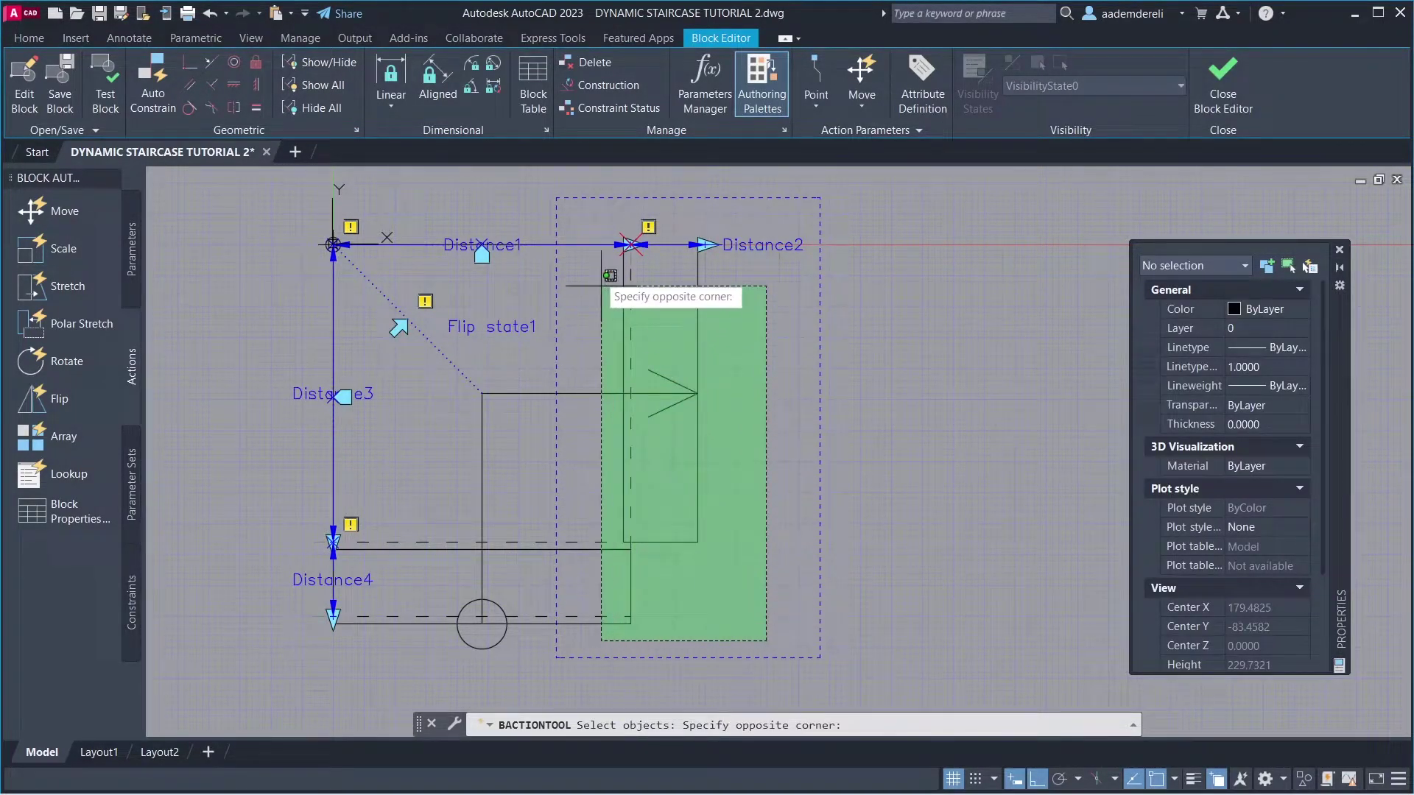
click(584, 220)
key(Return)
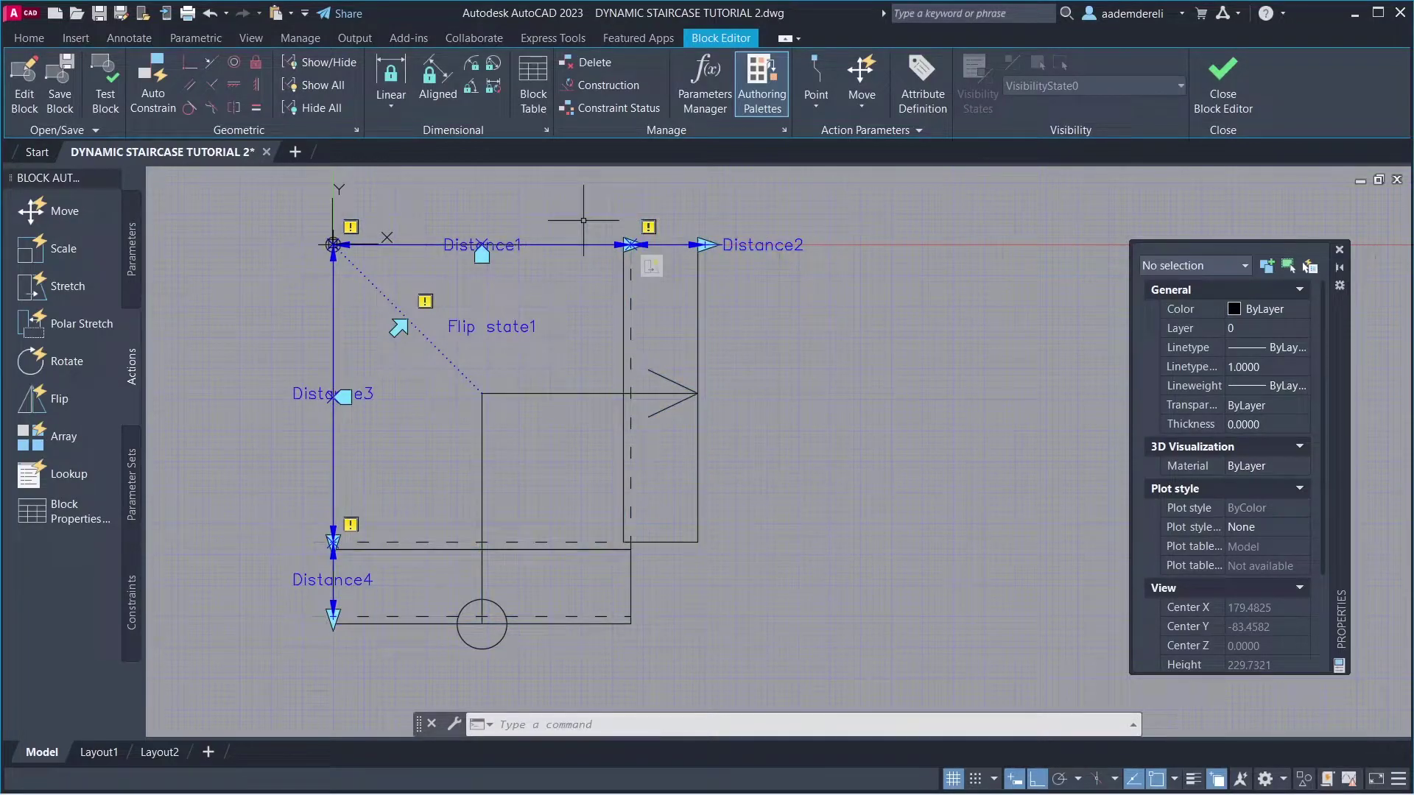
Add another stretch action on Distance1 and set its distance multiplier to 0.5.
click(103, 289)
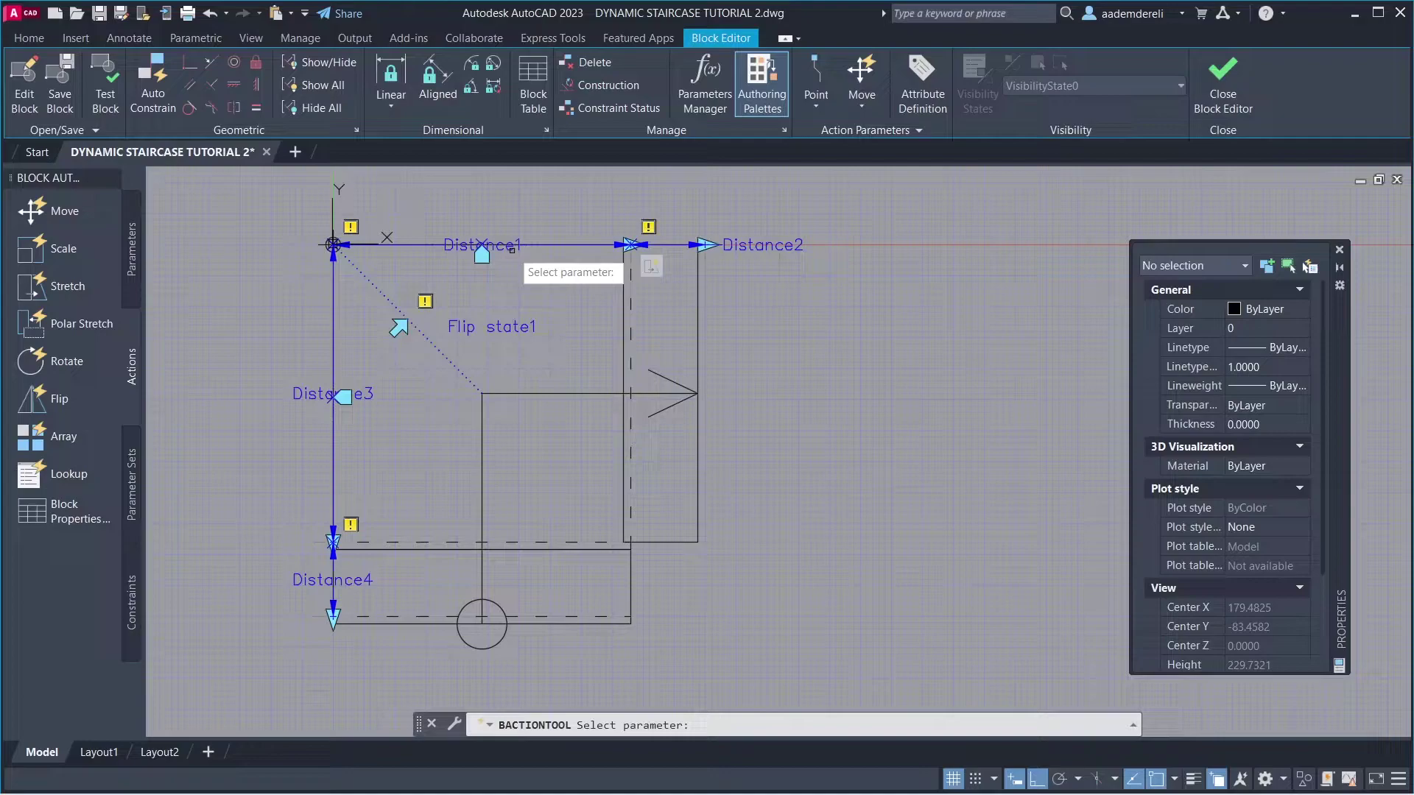
click(481, 245)
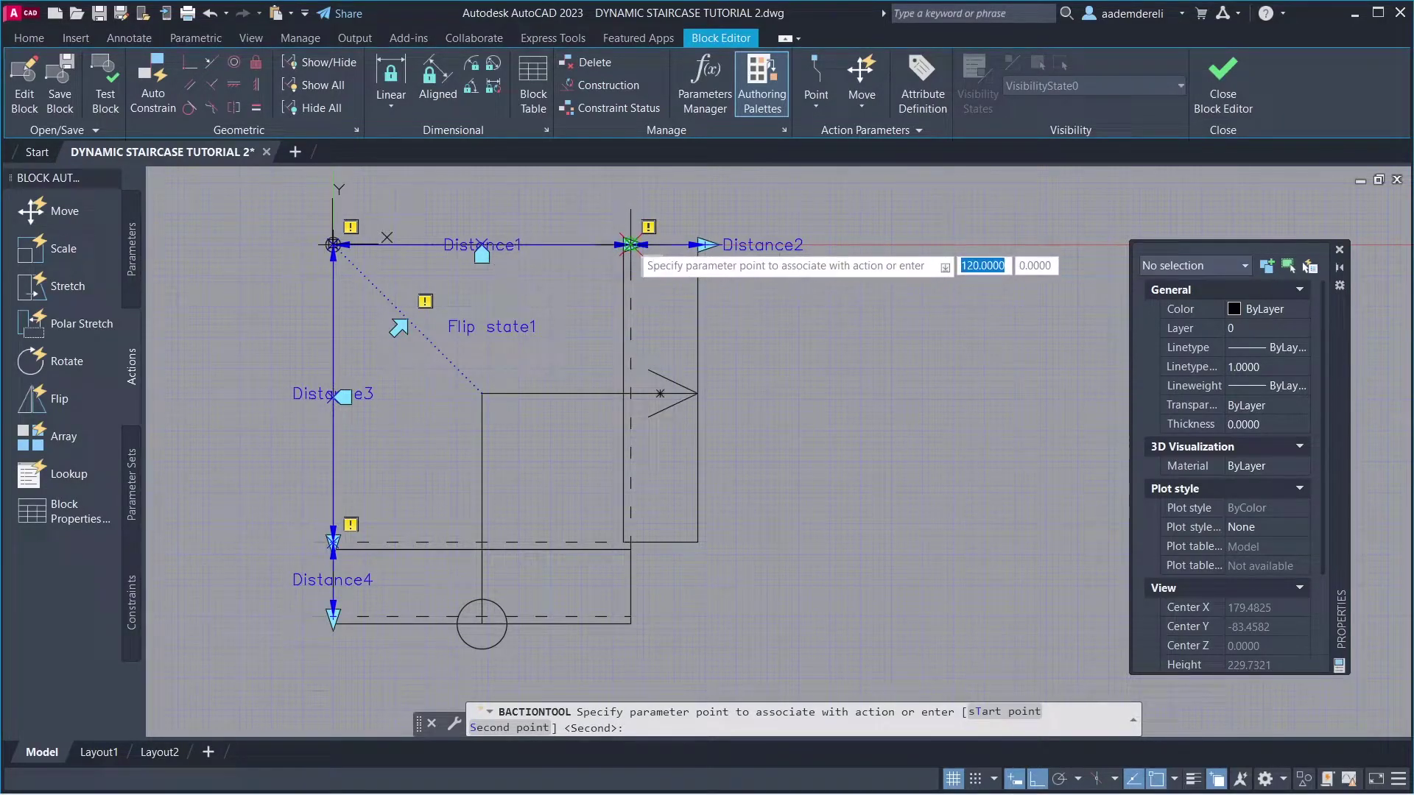
click(630, 244)
click(582, 212)
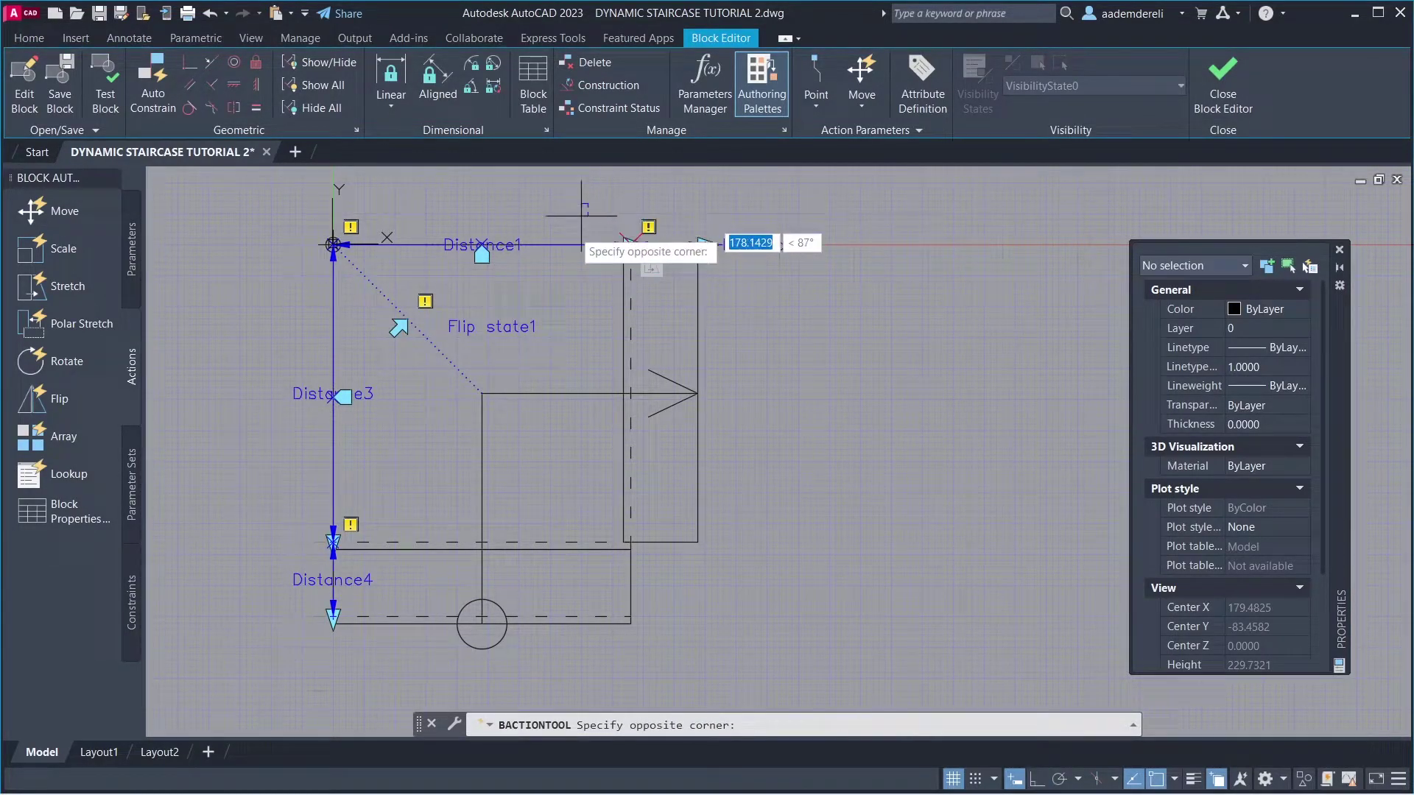
click(384, 669)
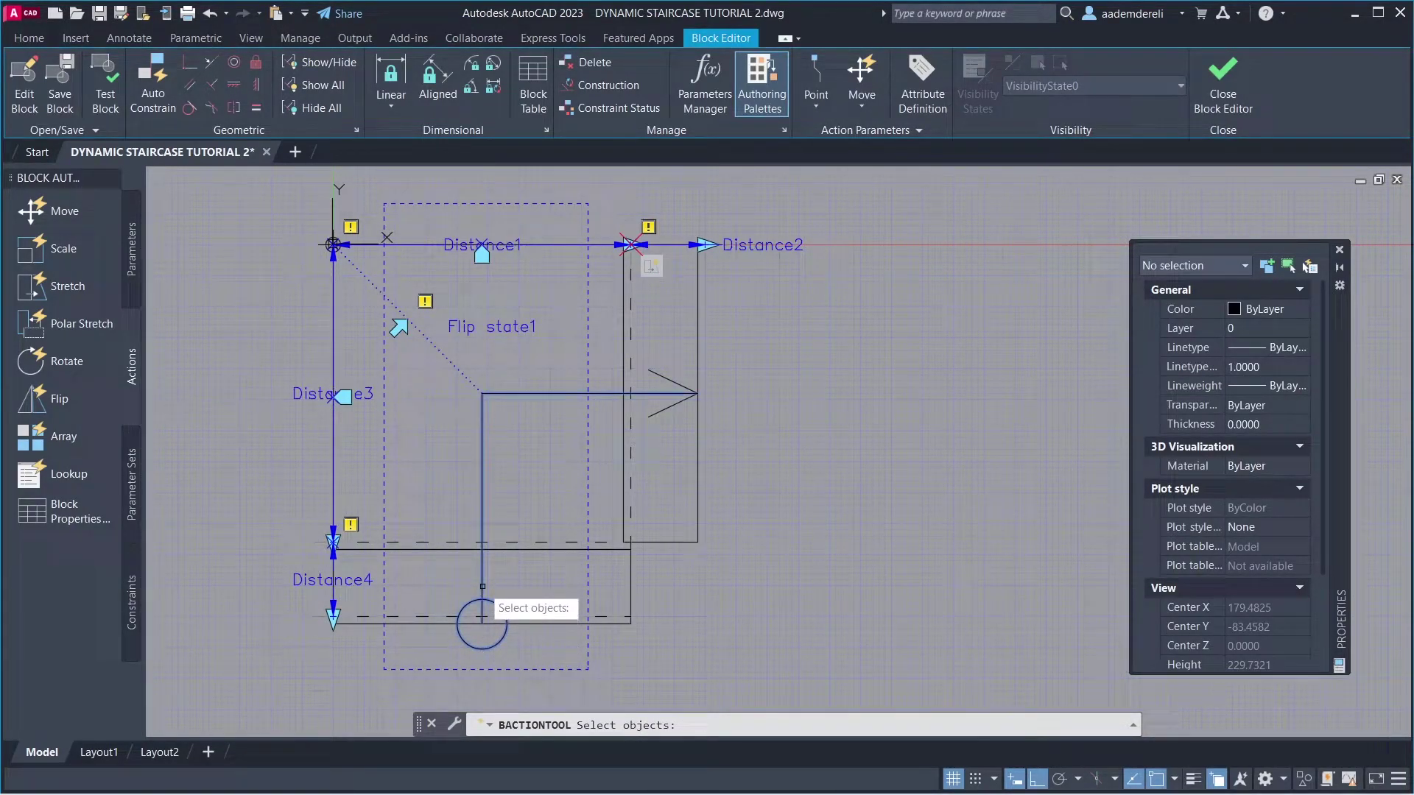
click(422, 211)
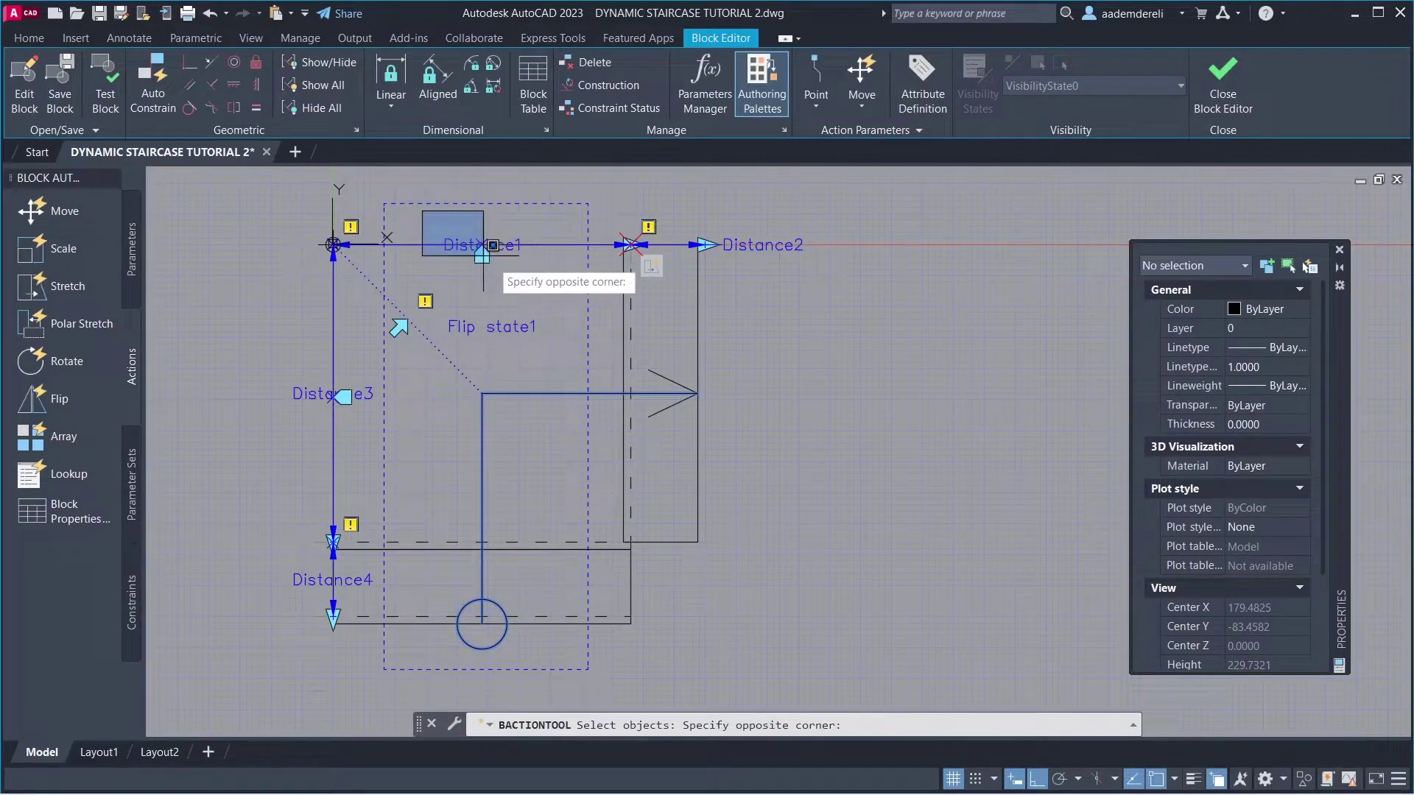
click(551, 277)
key(Return)
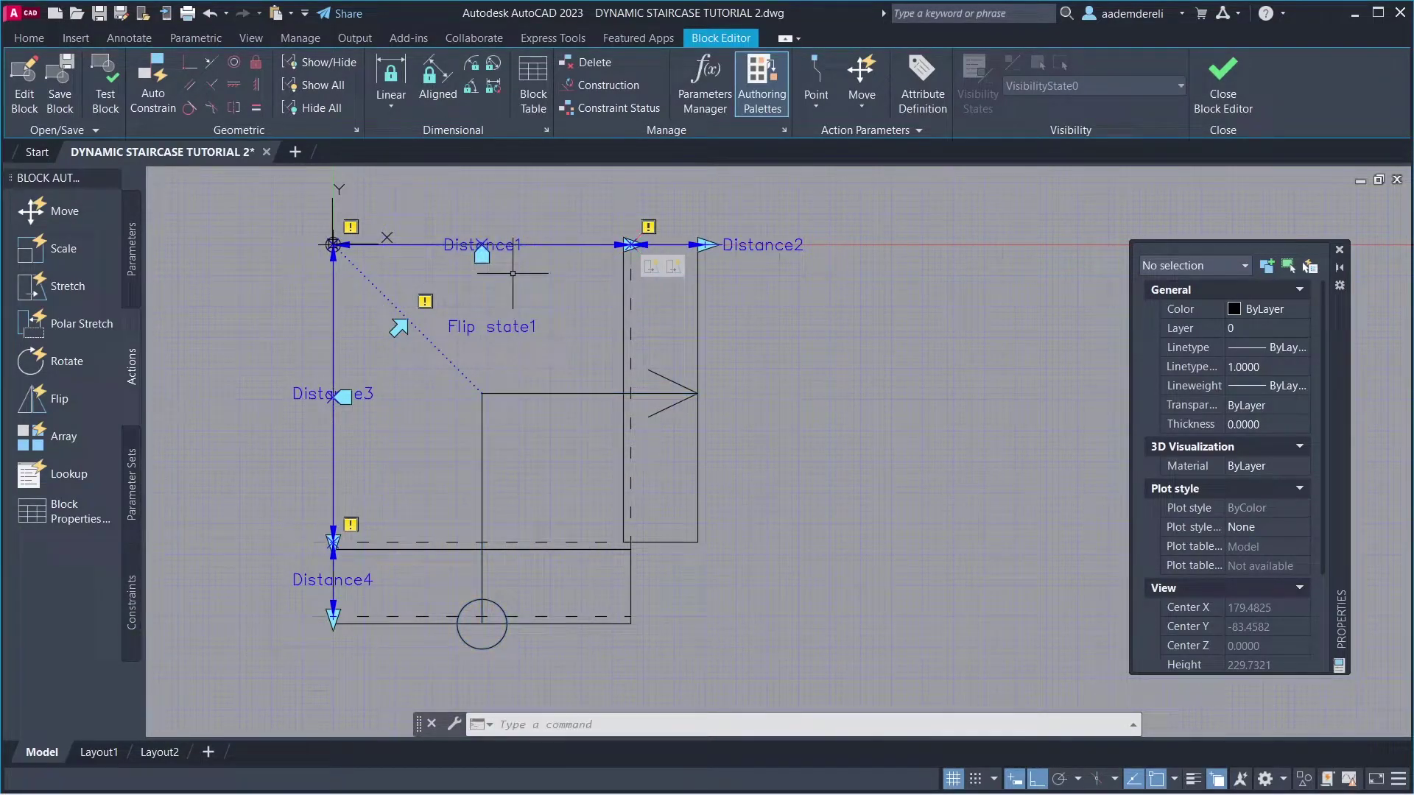
click(674, 266)
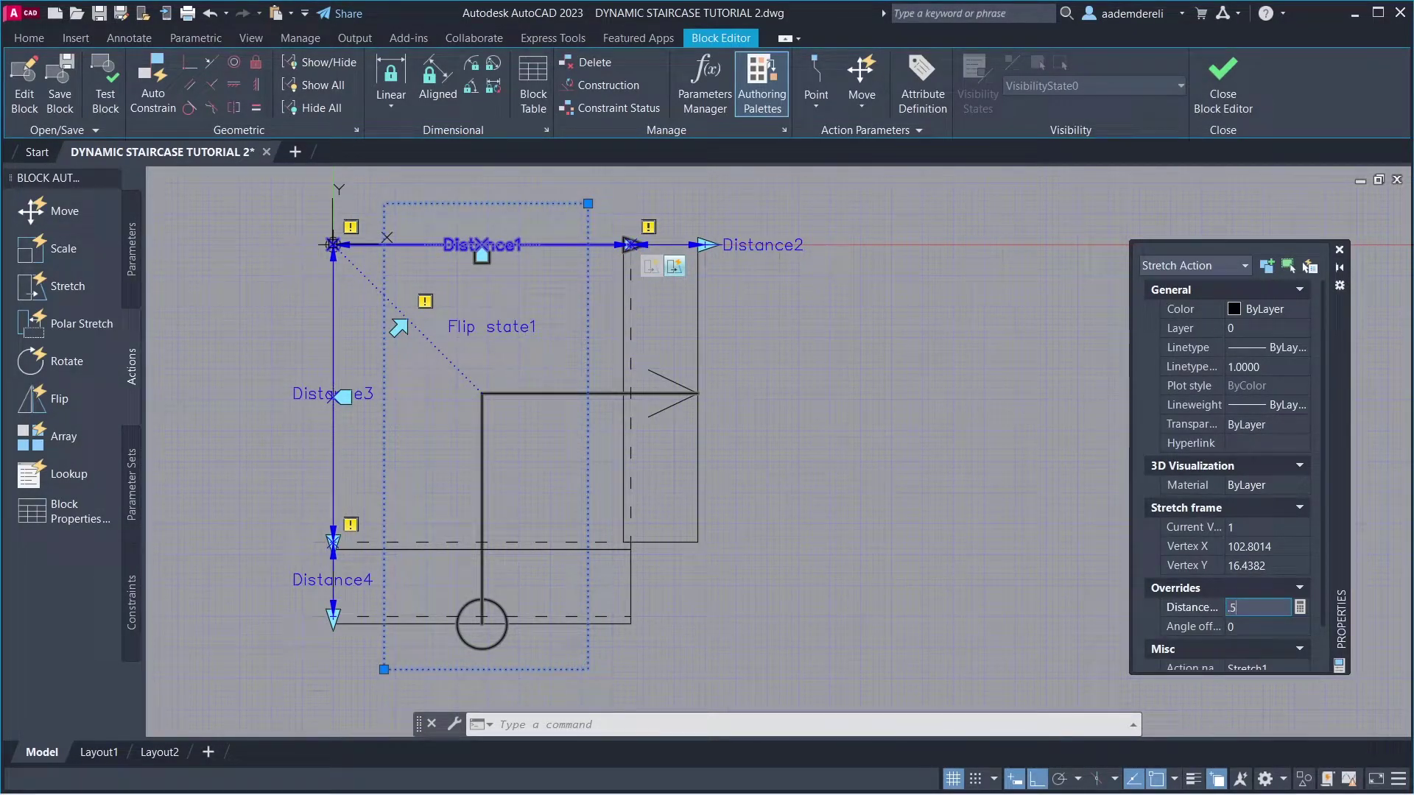
key(Tab)
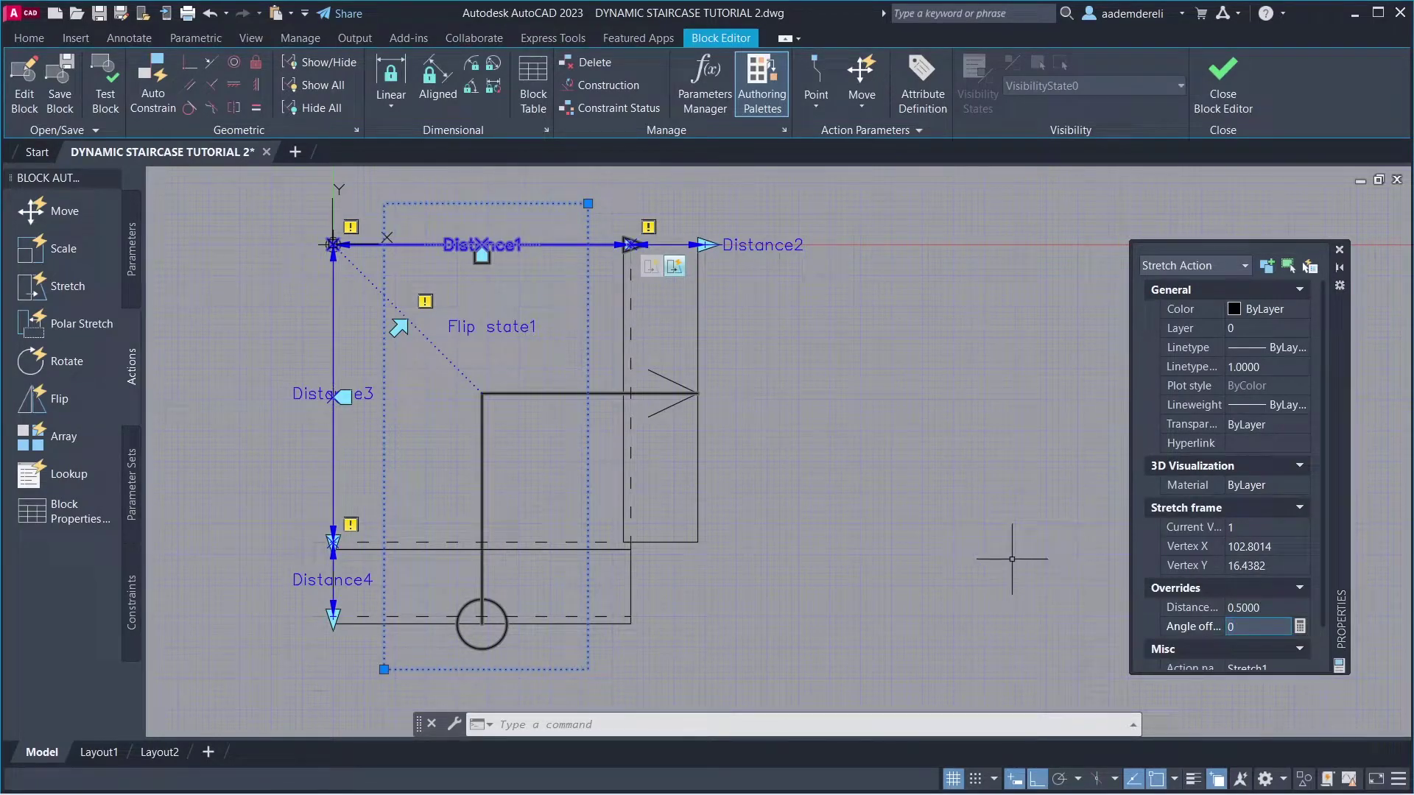
key(Escape)
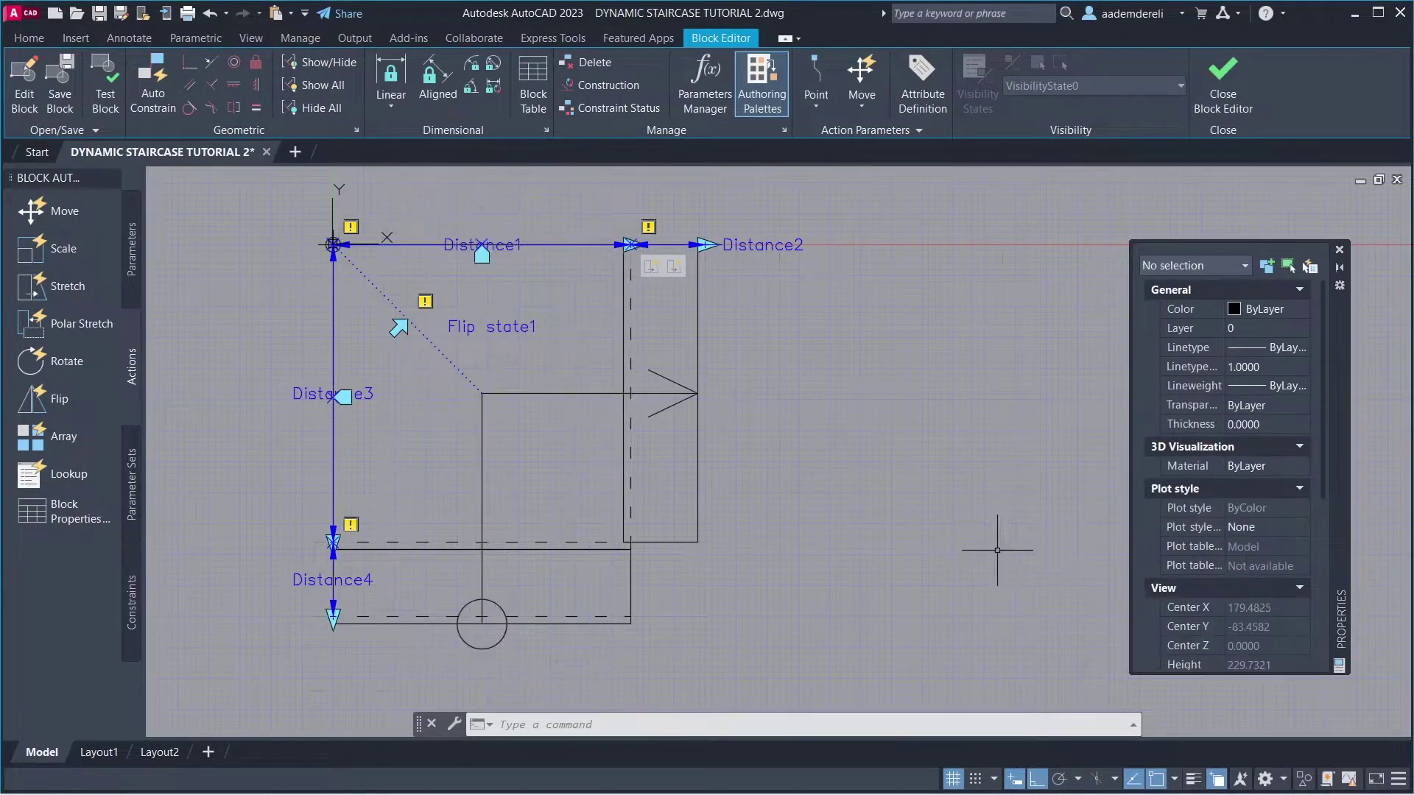
Array the step outline on Distance2 with 30-unit column spacing.
click(91, 441)
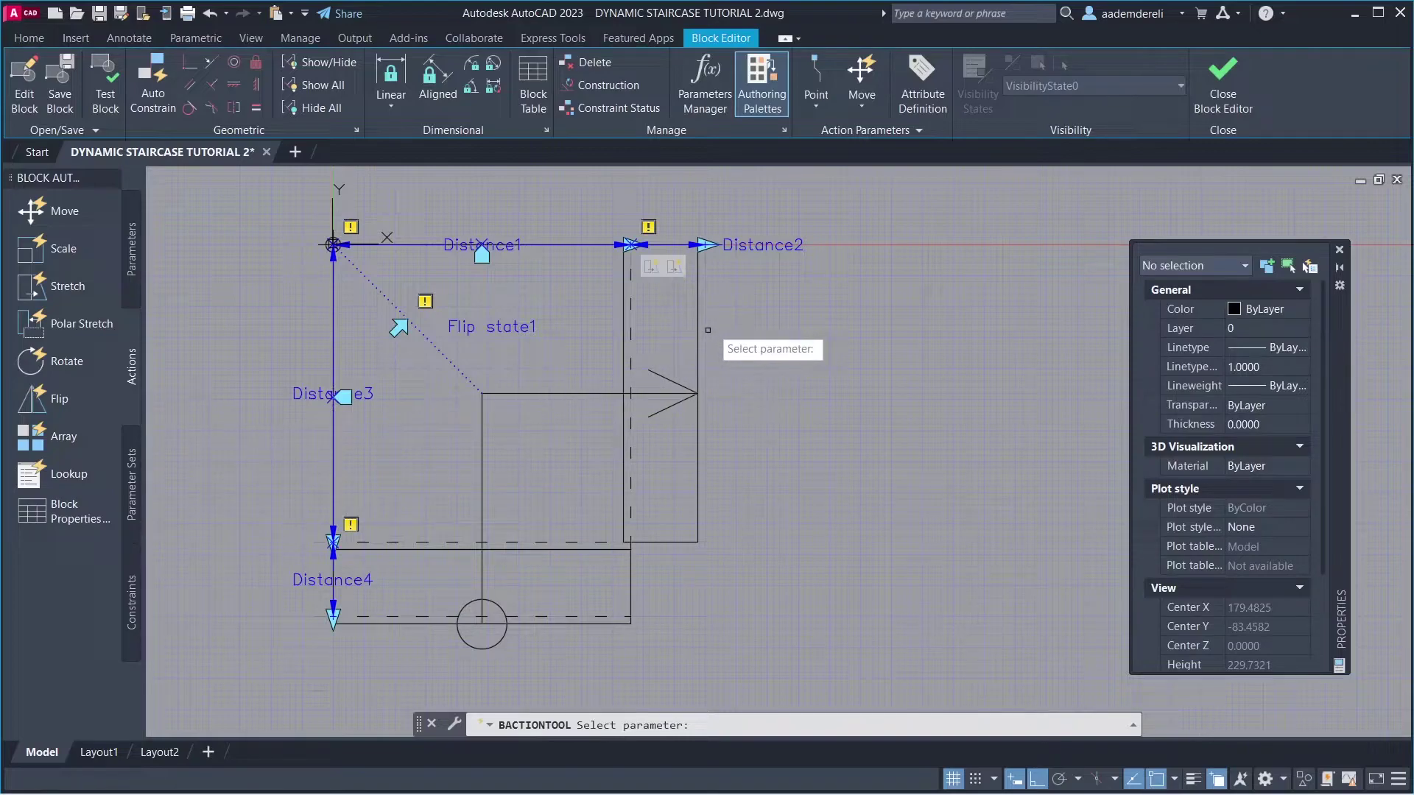
click(759, 244)
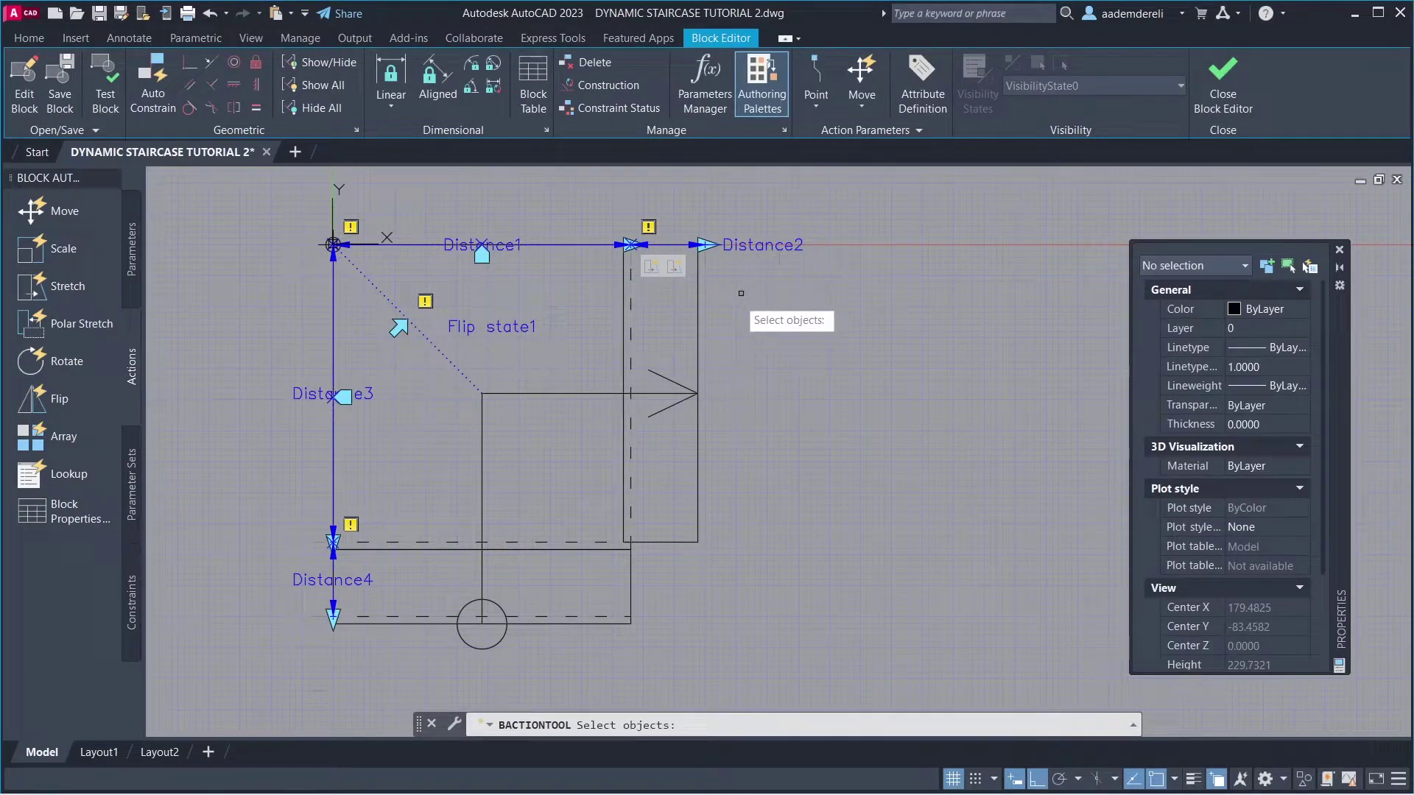
click(718, 316)
click(687, 333)
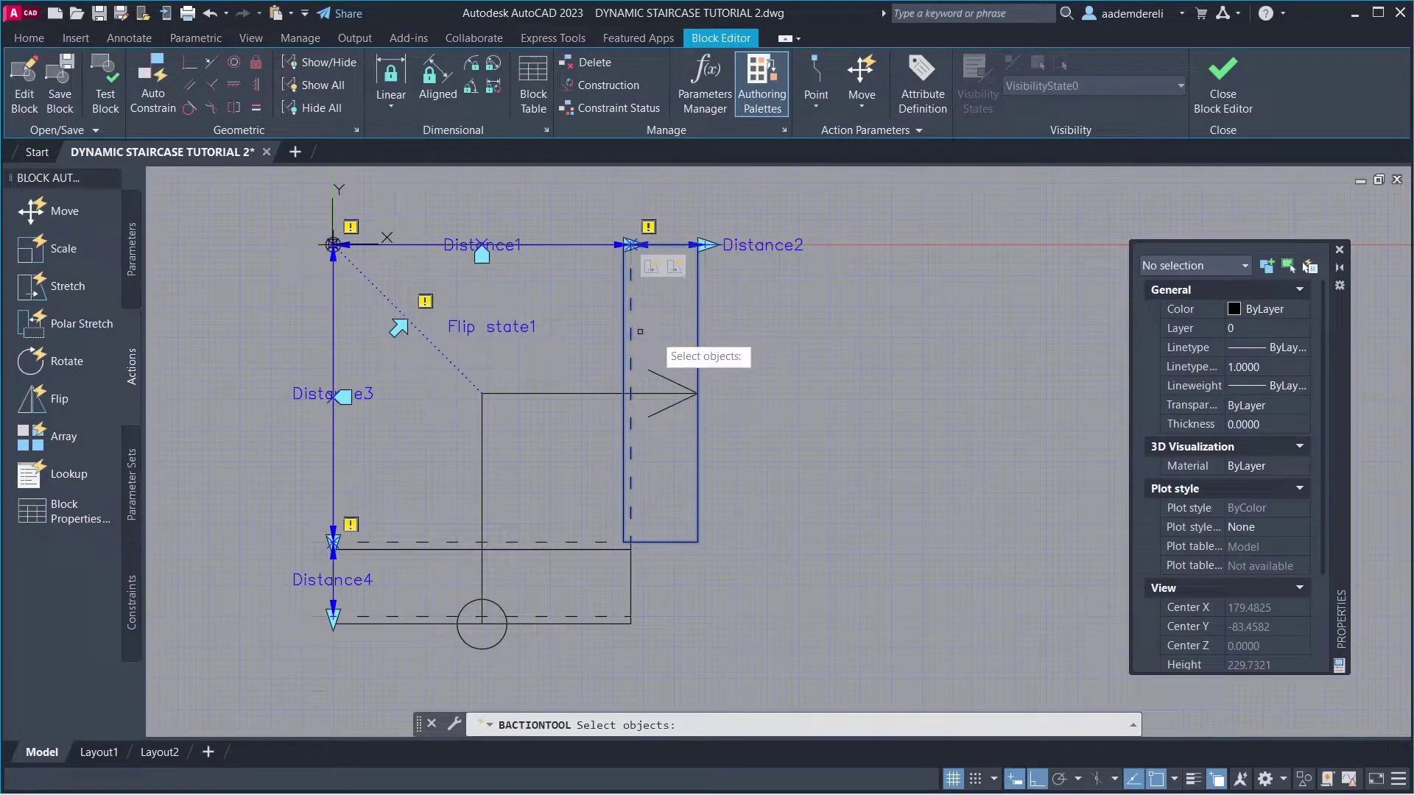
key(Return)
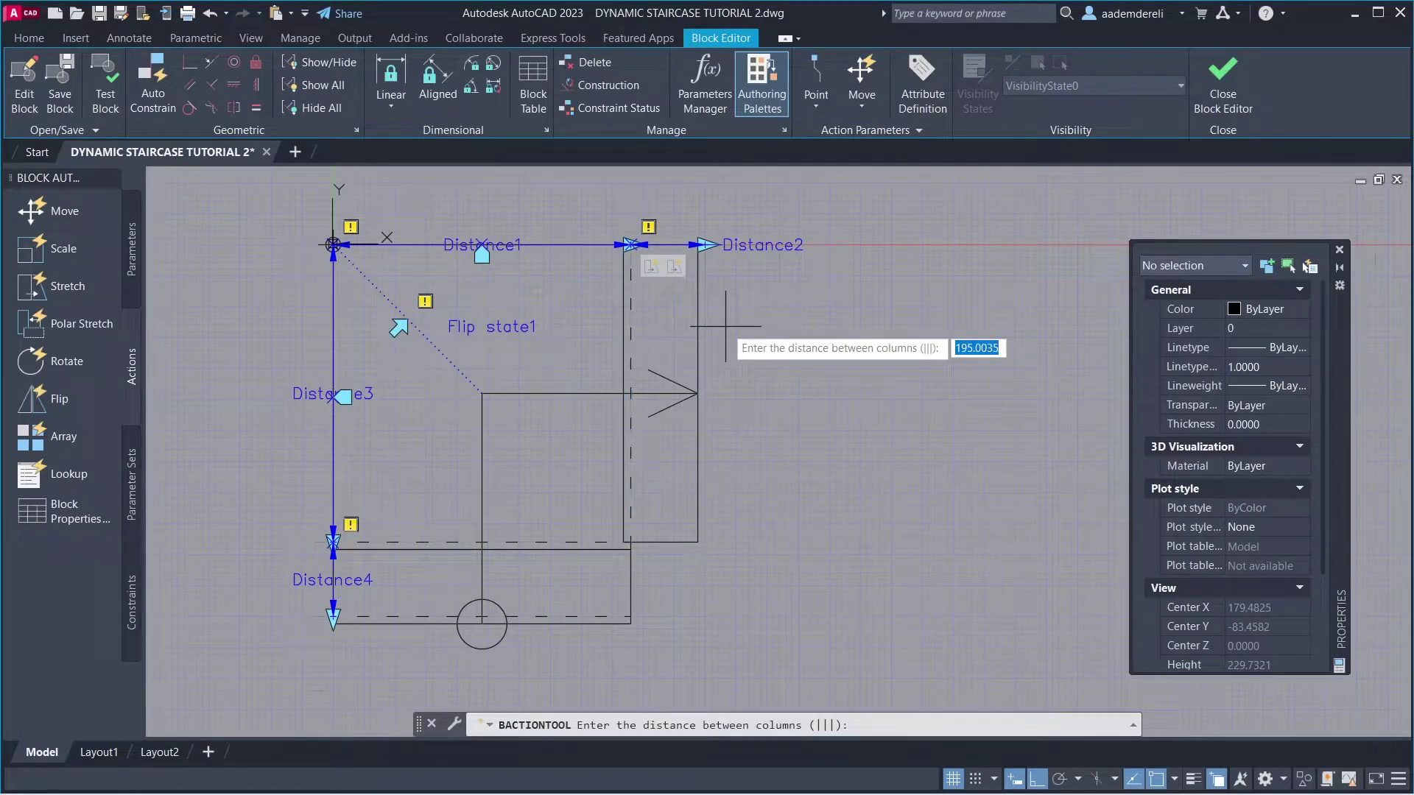
key(Return)
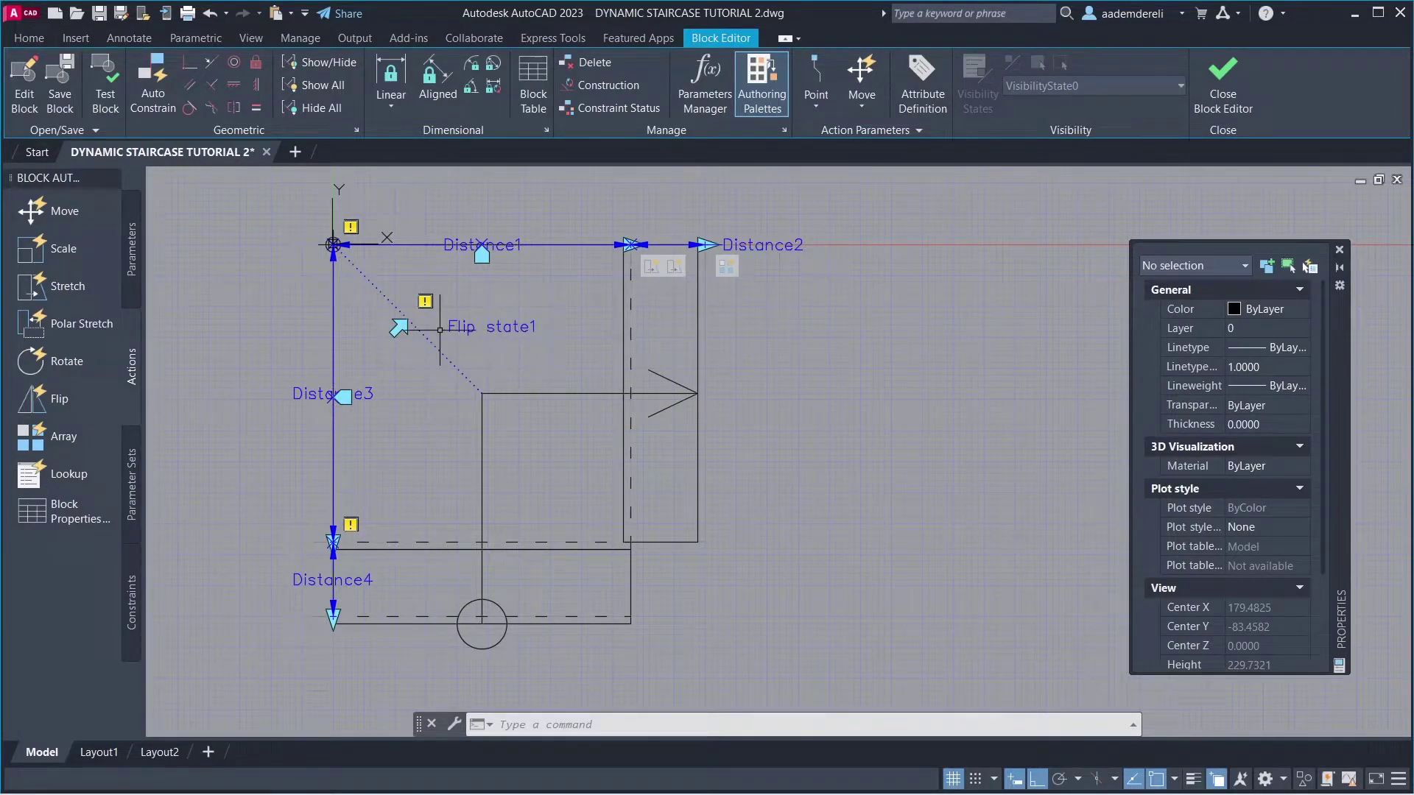
Add a stretch action on Distance2 framing the direction arrow.
click(91, 286)
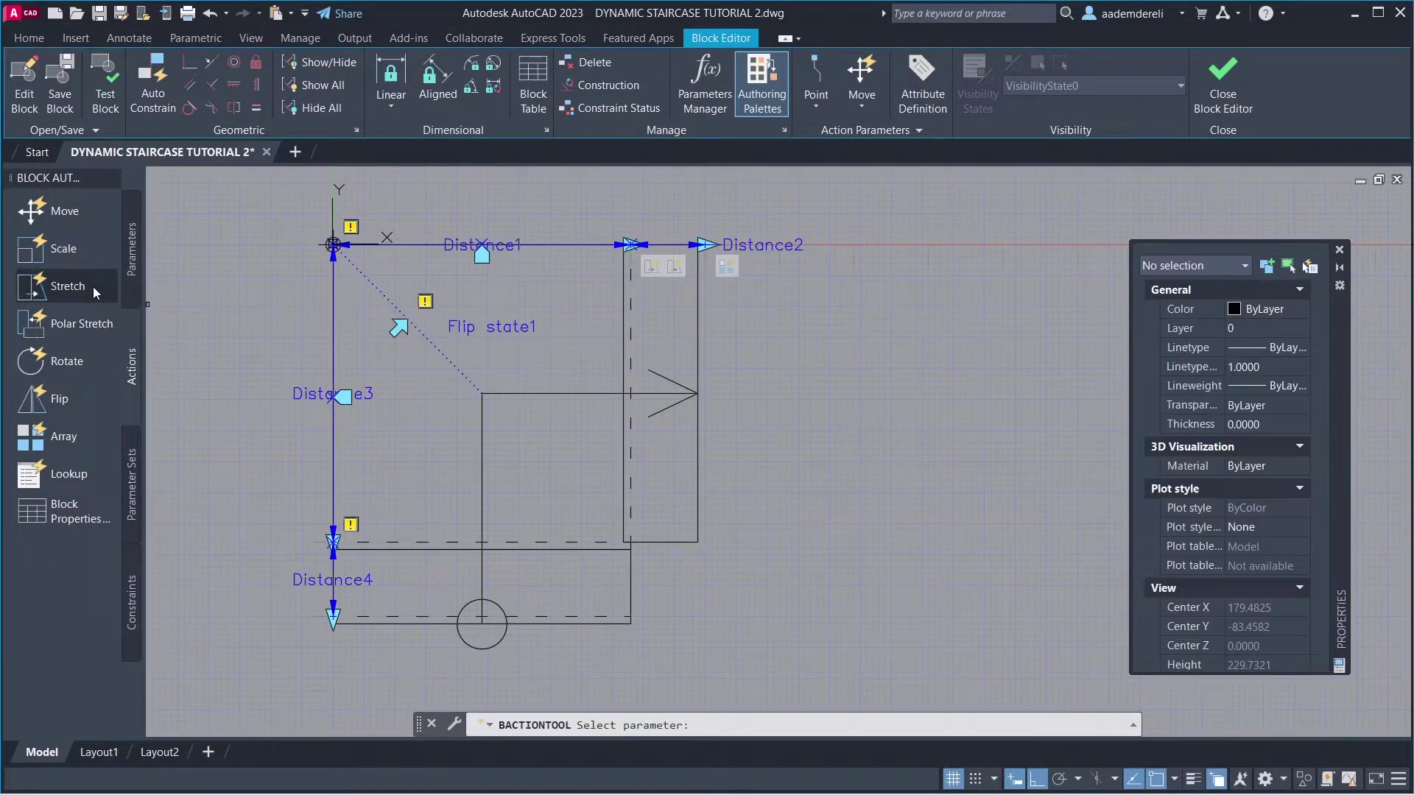
click(763, 244)
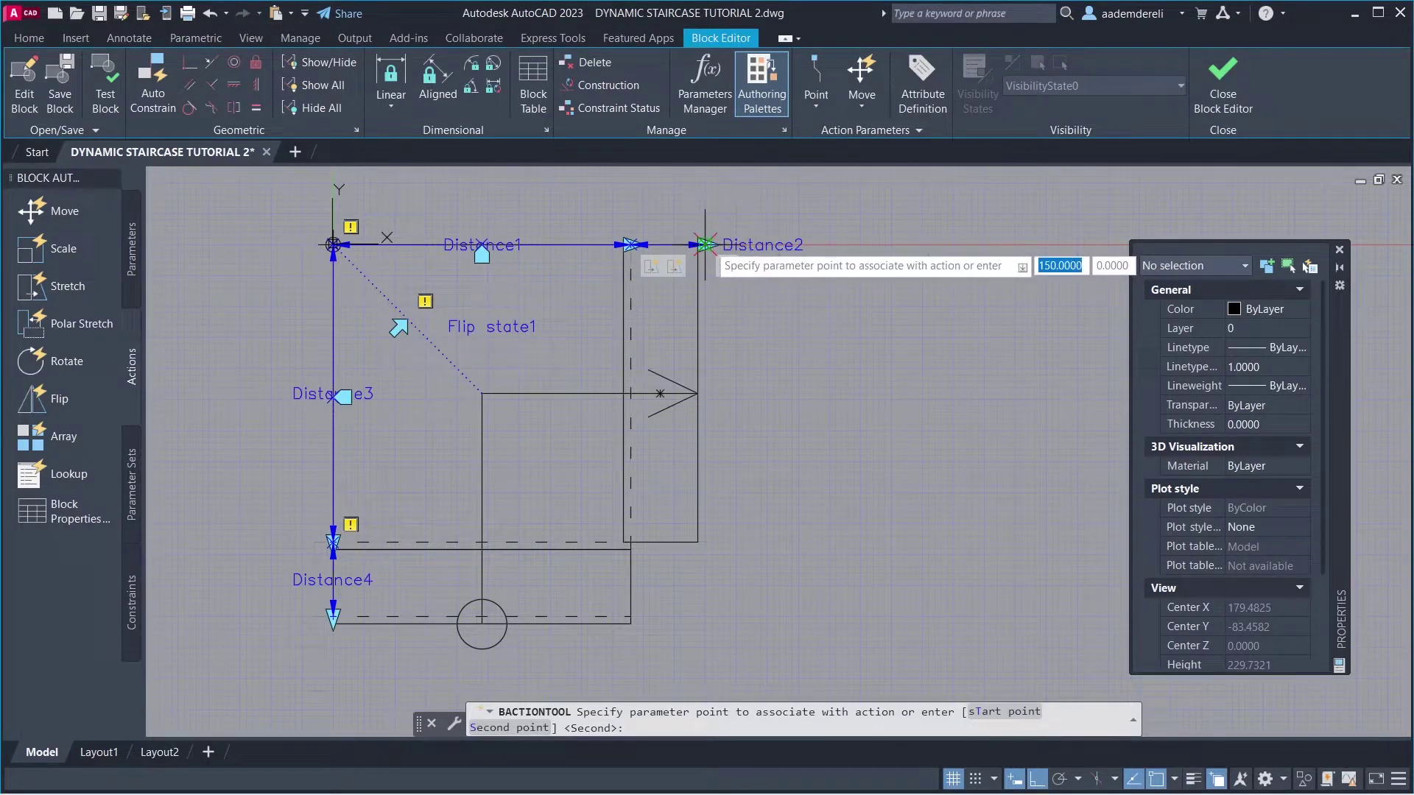
click(705, 244)
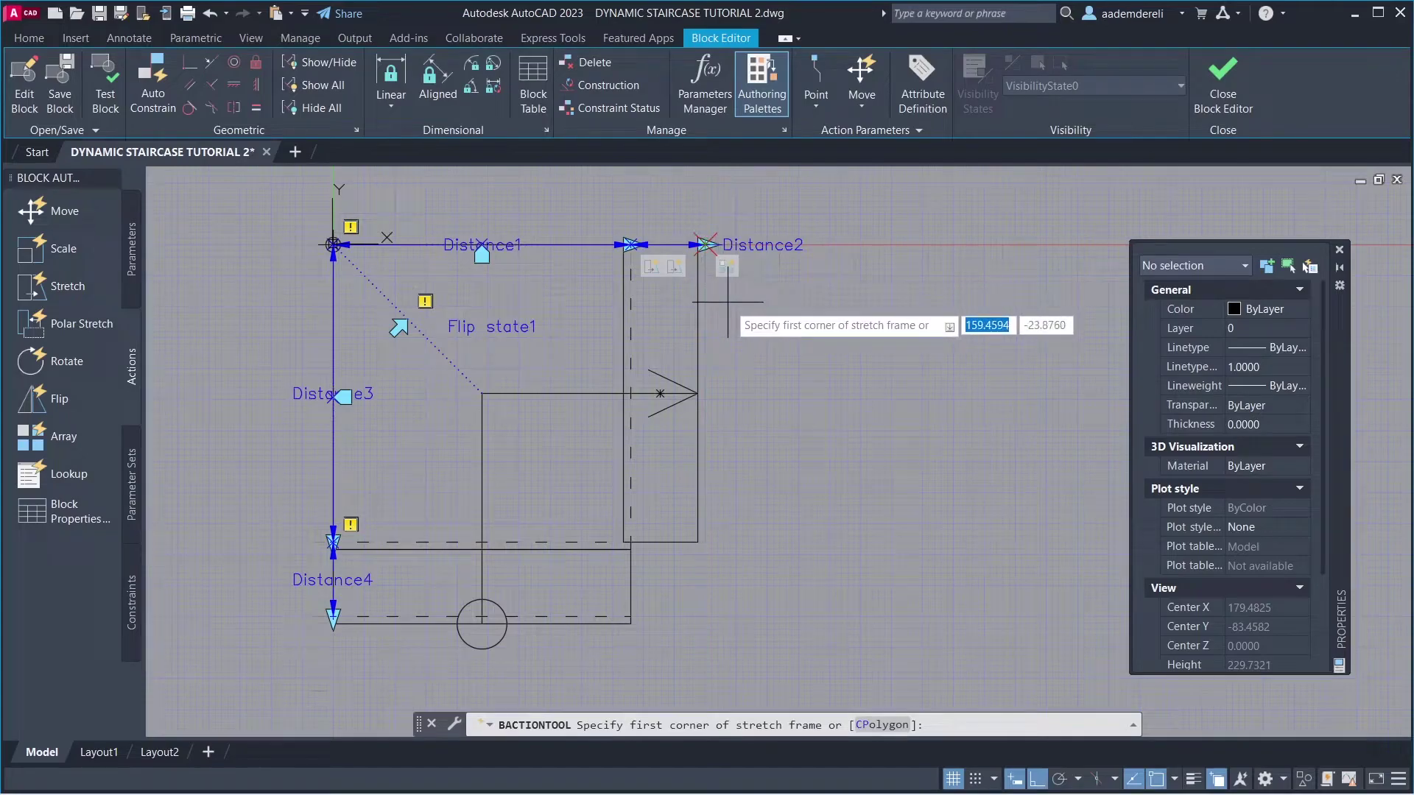
click(736, 327)
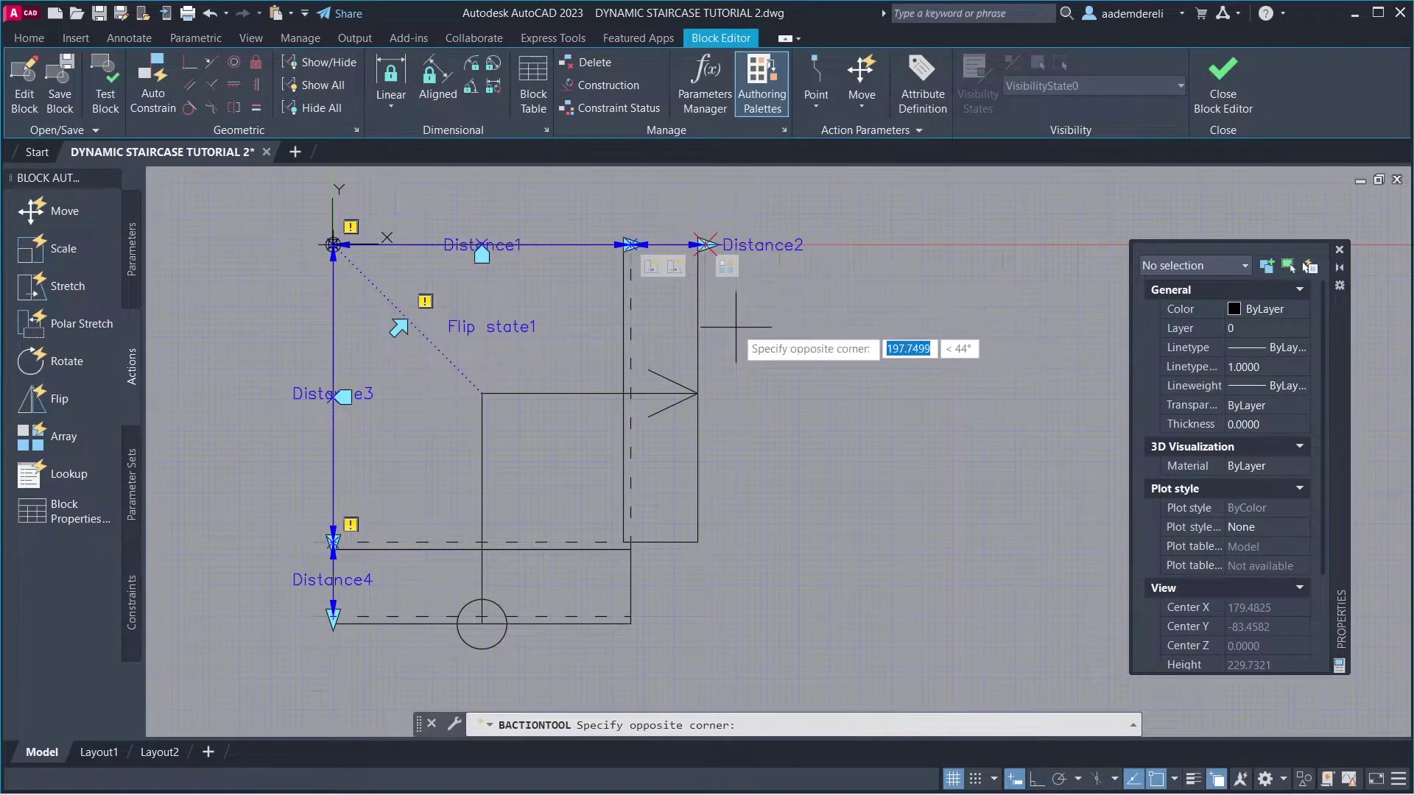
click(594, 447)
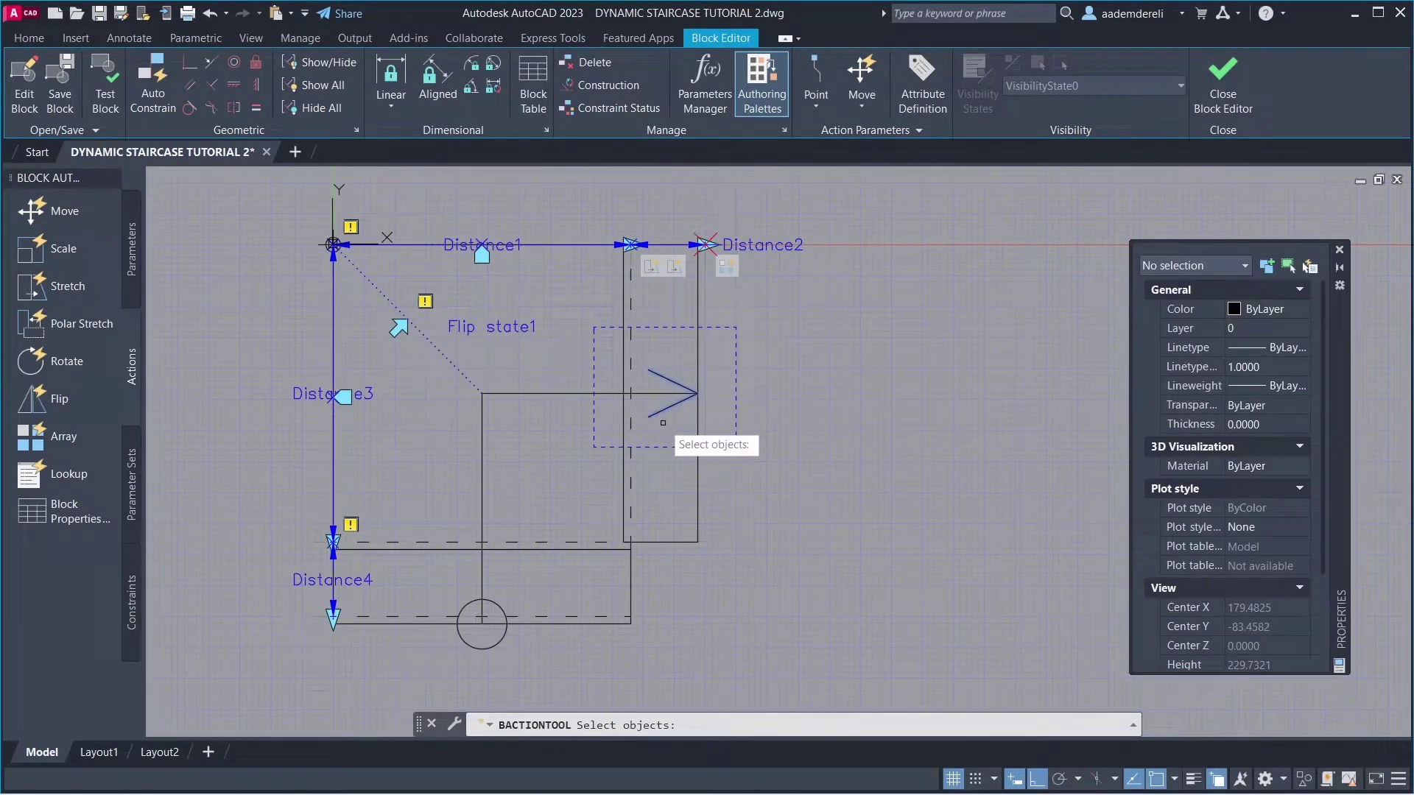
click(669, 394)
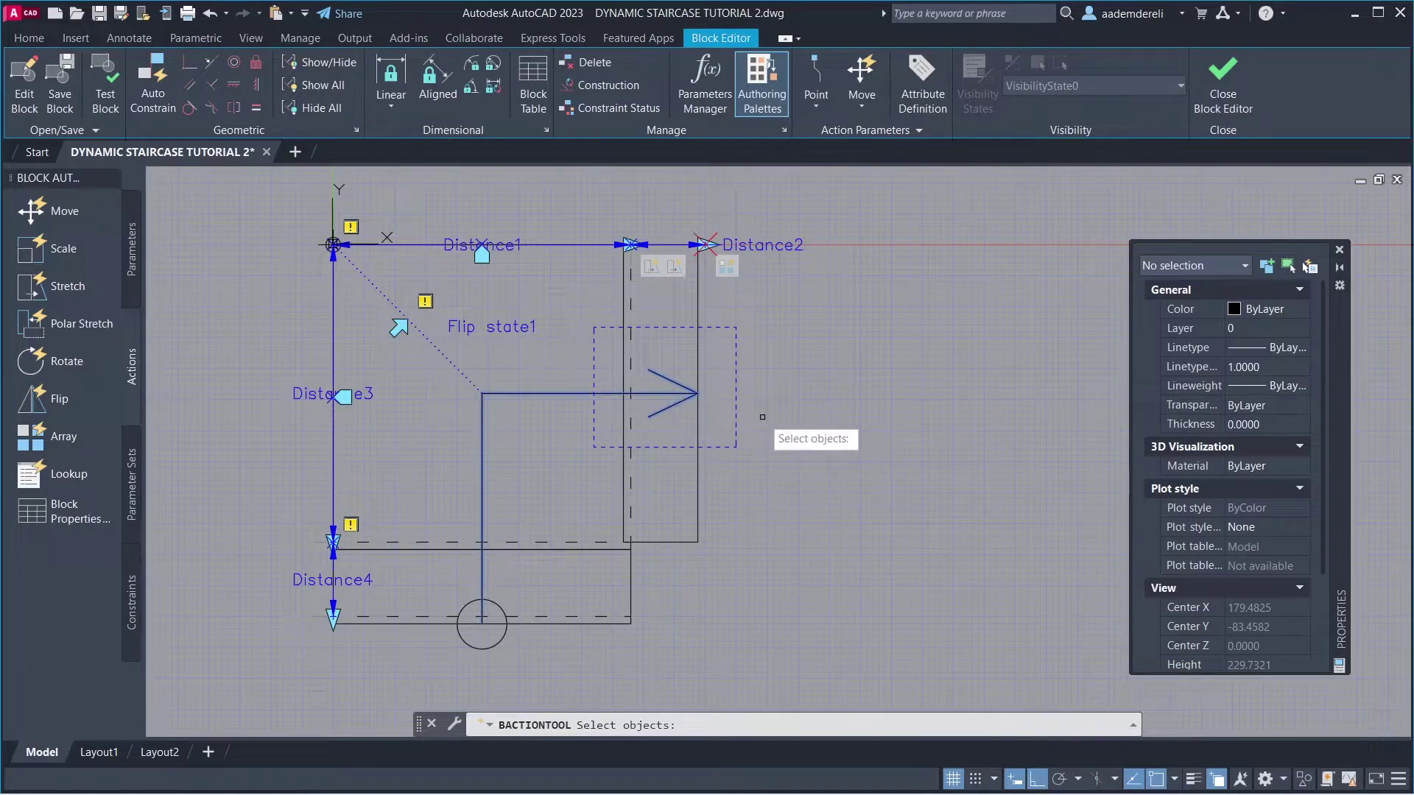
key(Return)
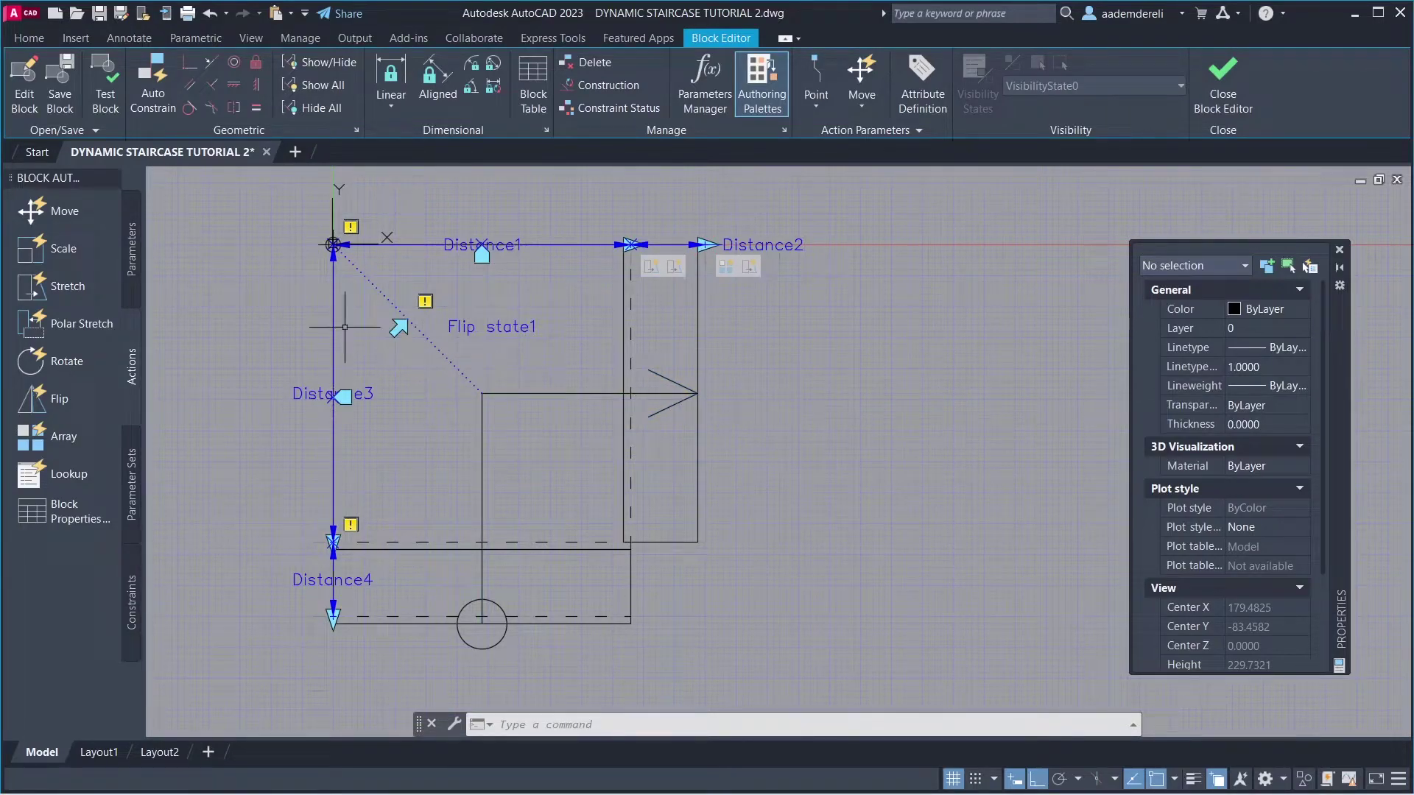
Add a stretch action on the lower distance parameter covering the lower flight.
click(99, 291)
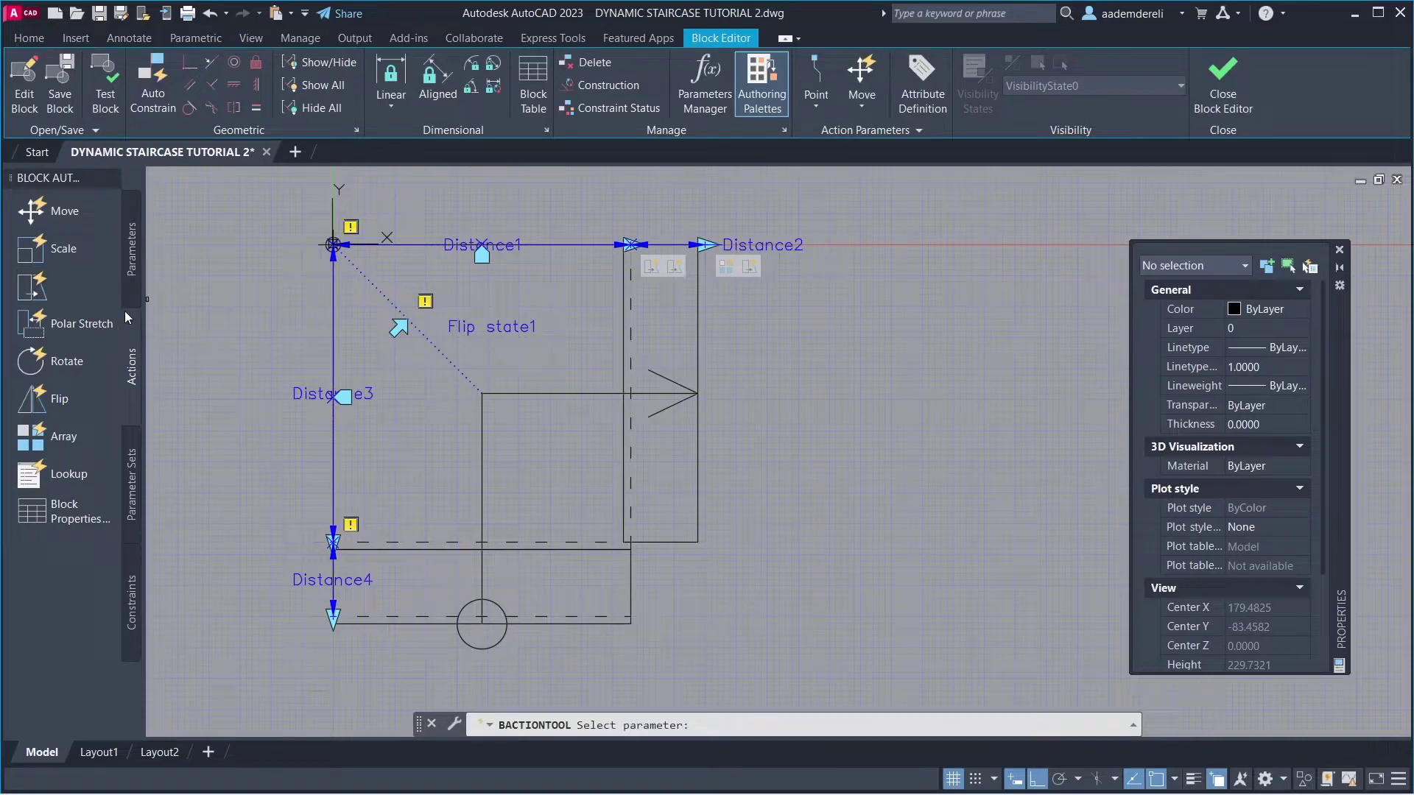
click(297, 396)
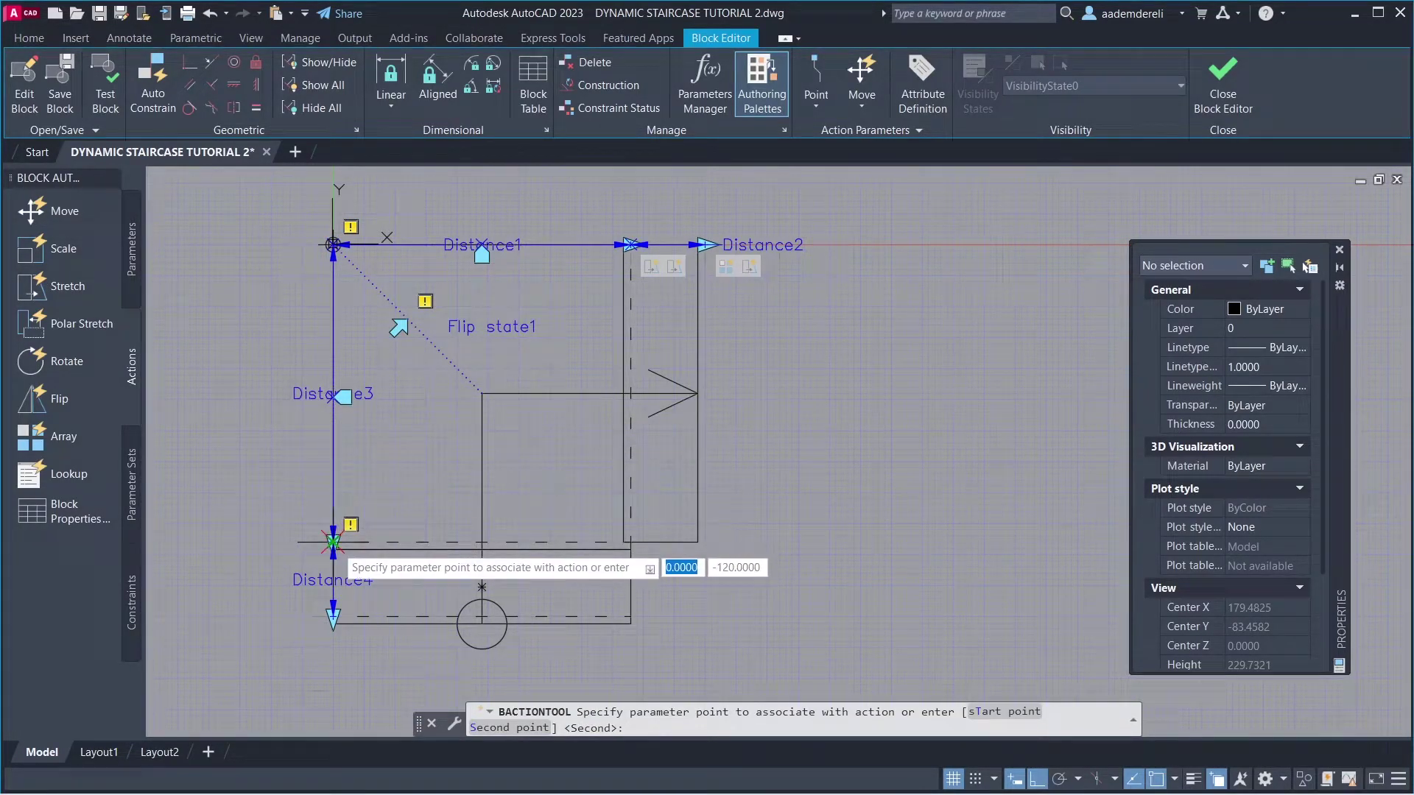
click(332, 543)
click(746, 471)
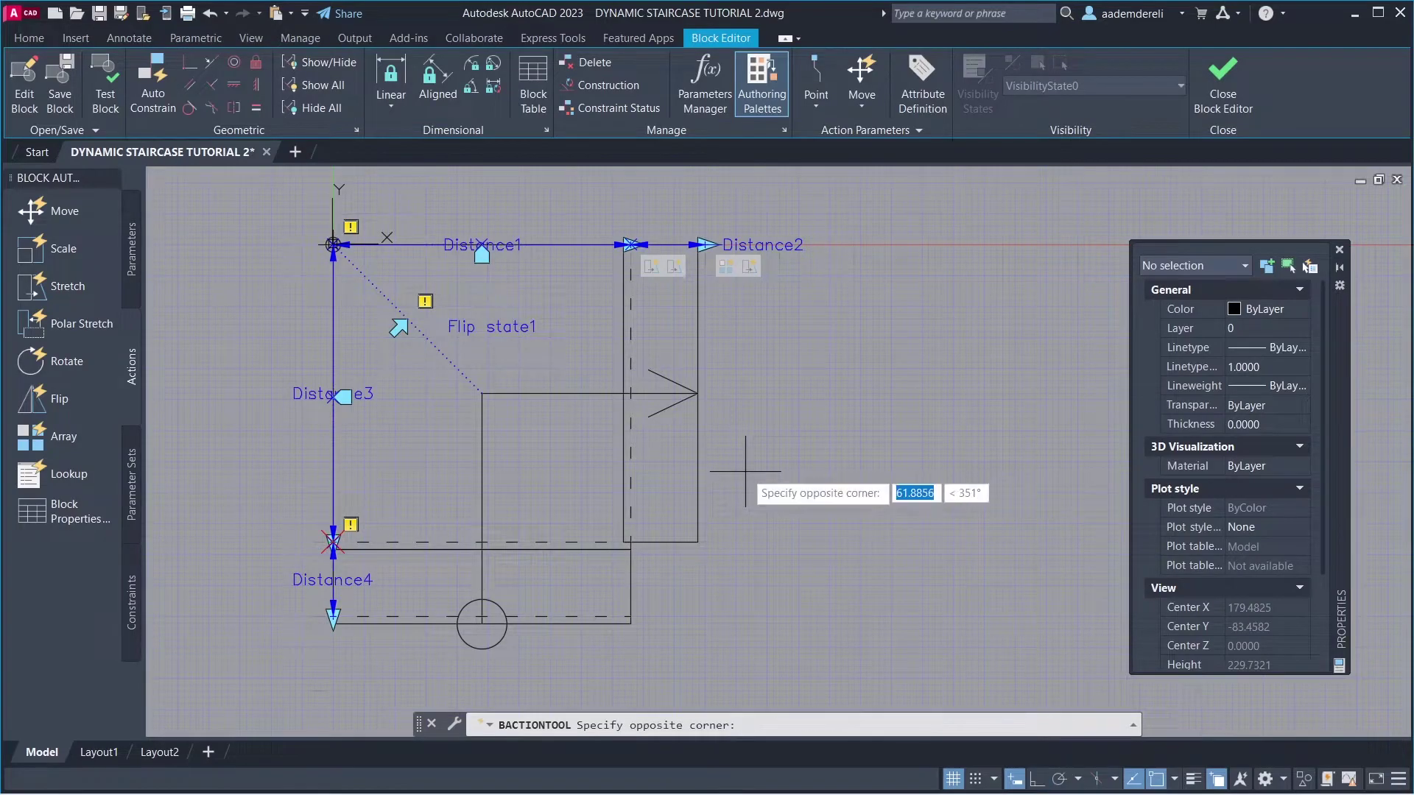
click(240, 671)
click(722, 495)
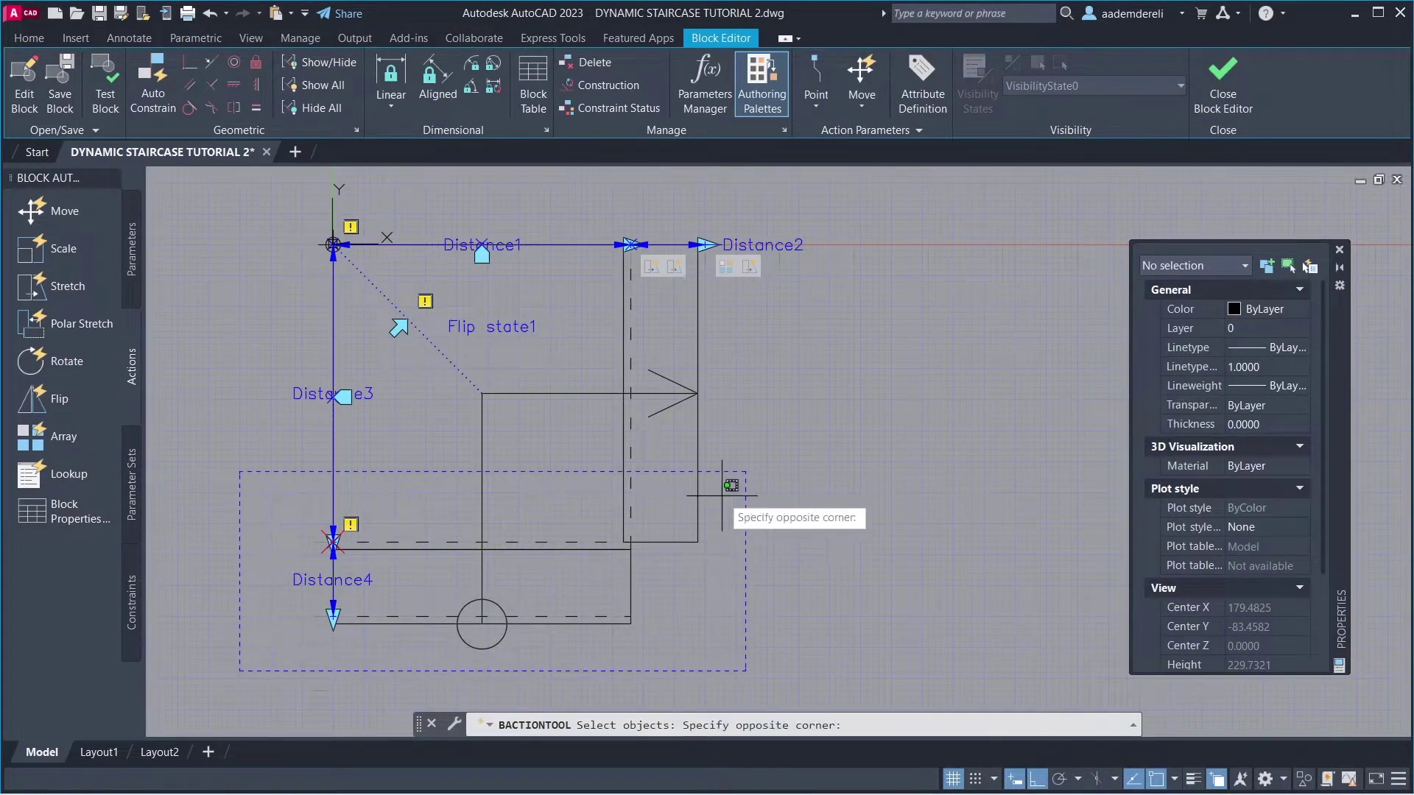
click(270, 644)
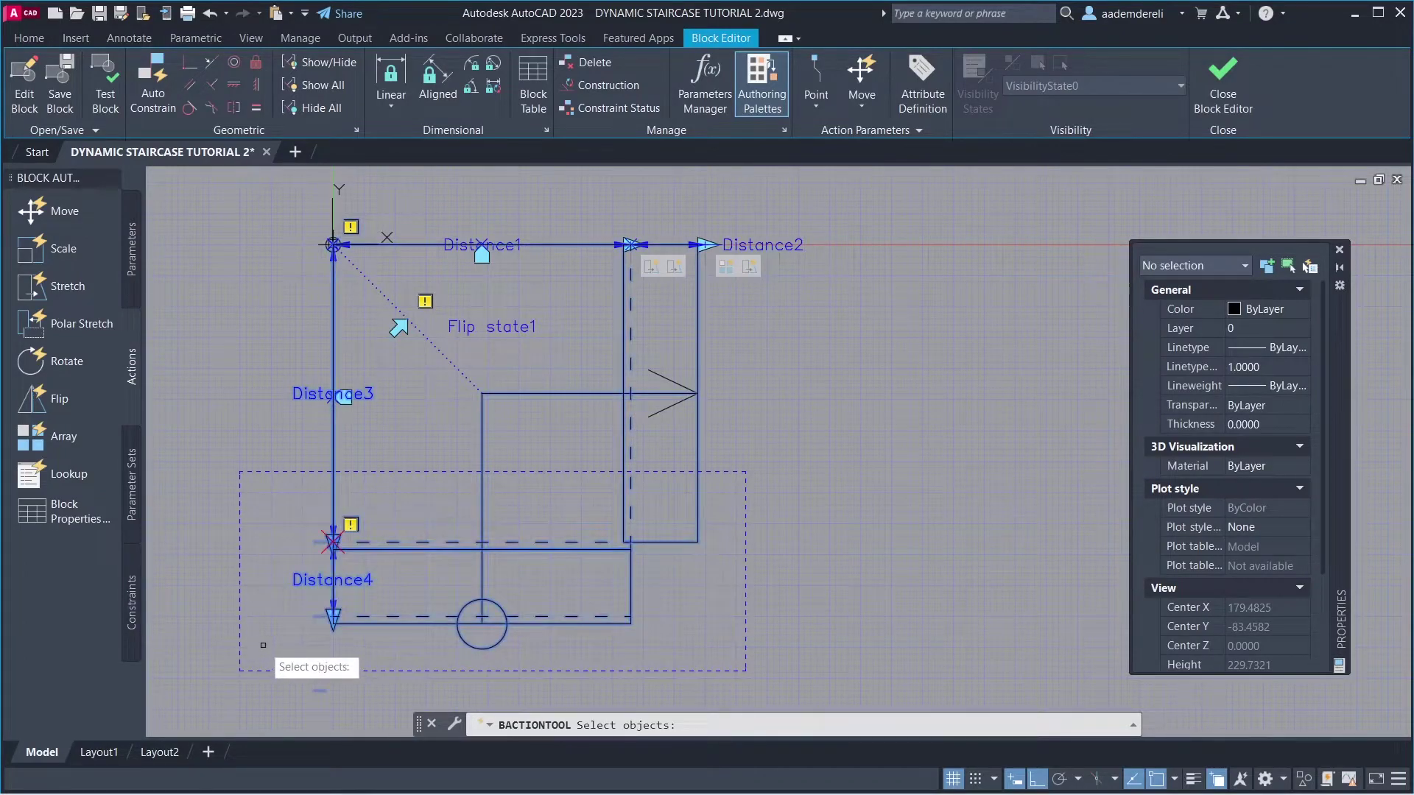
key(Return)
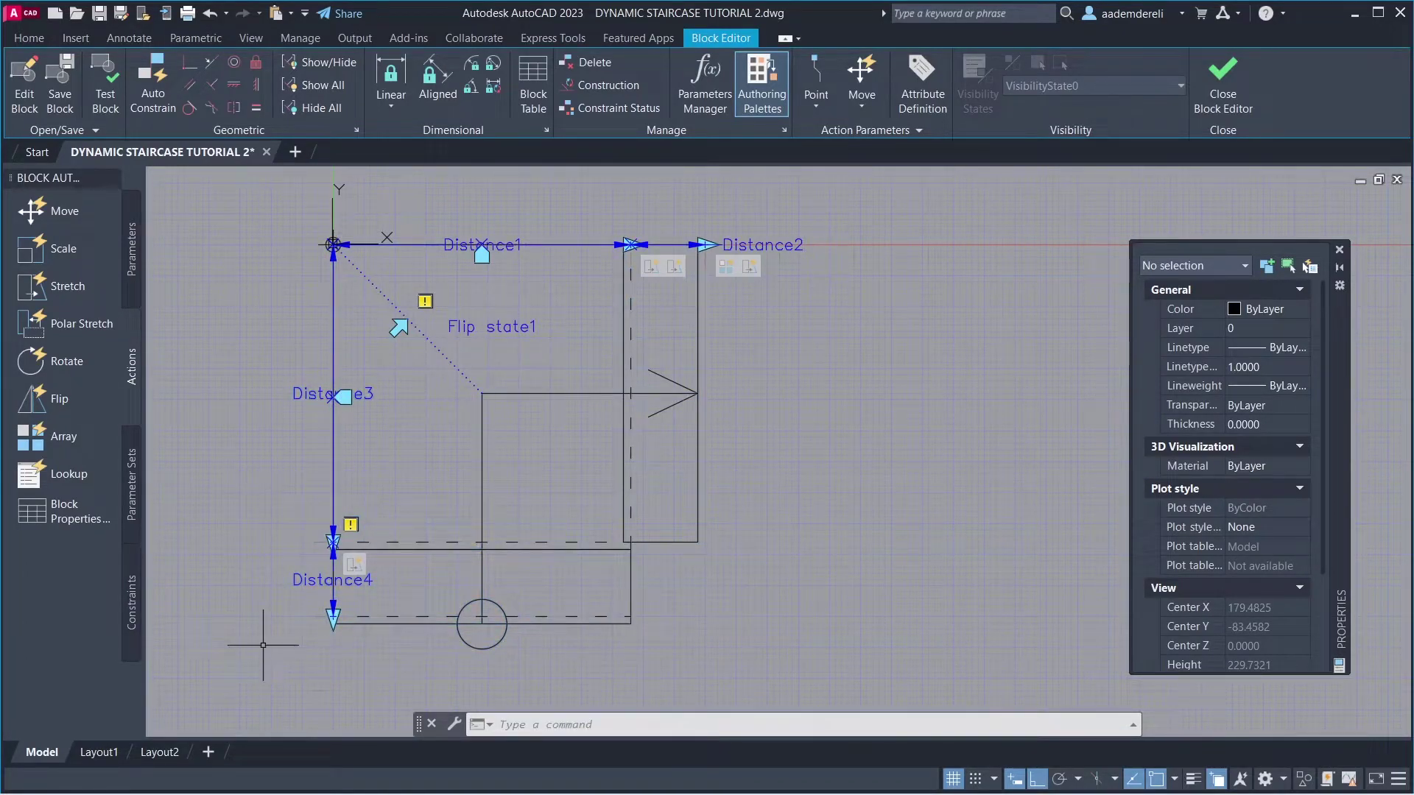
Add a stretch action on the side distance parameter framing the arrow and stair outline line.
click(106, 285)
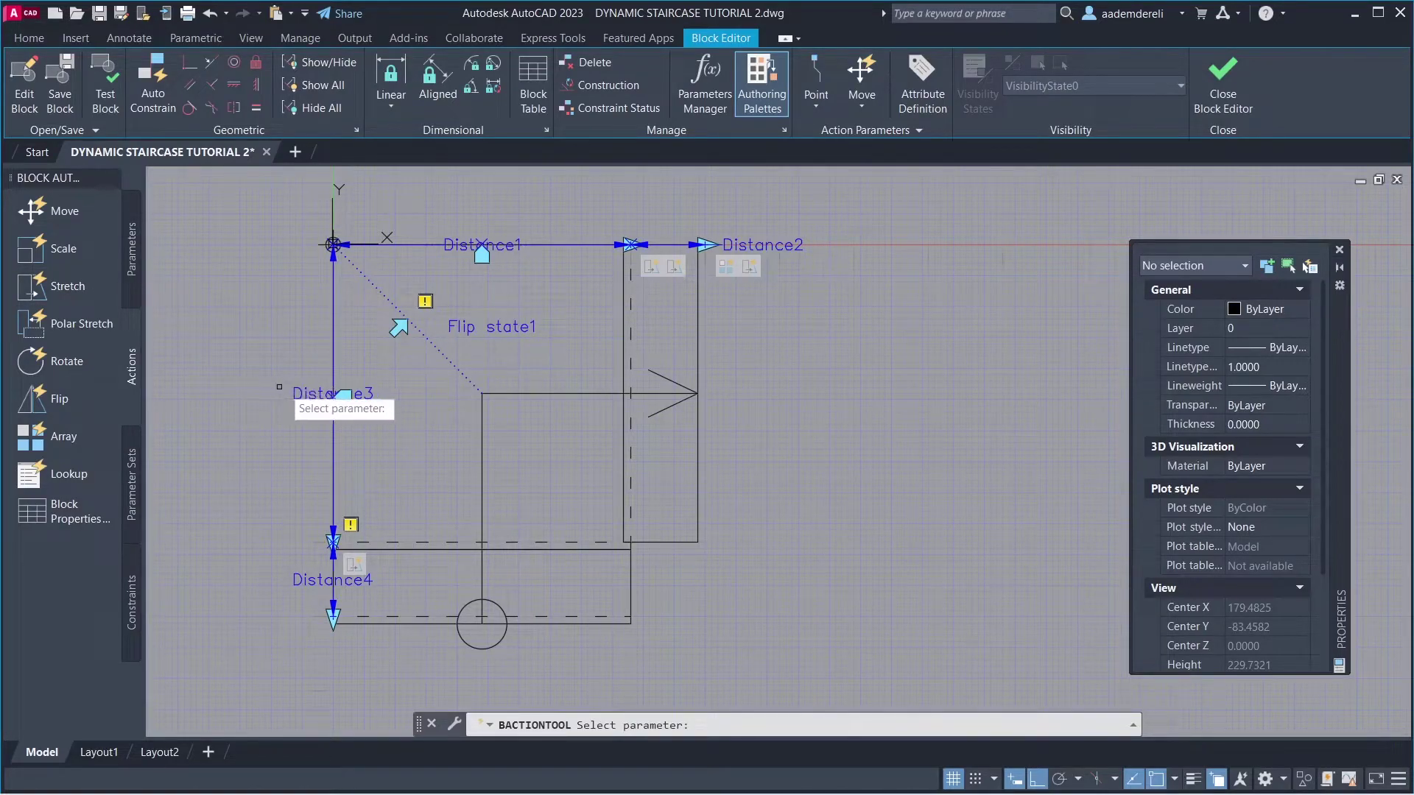
click(316, 394)
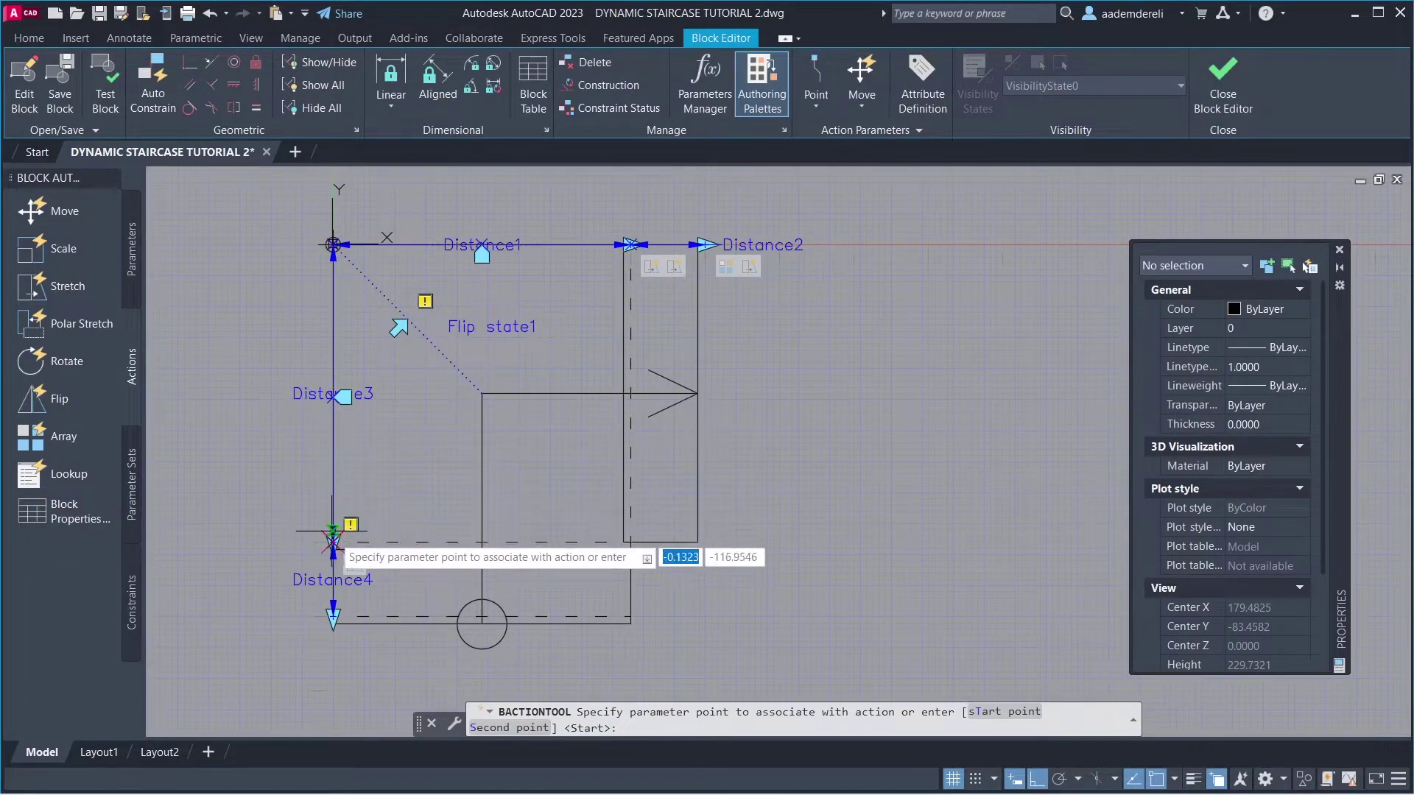
click(333, 542)
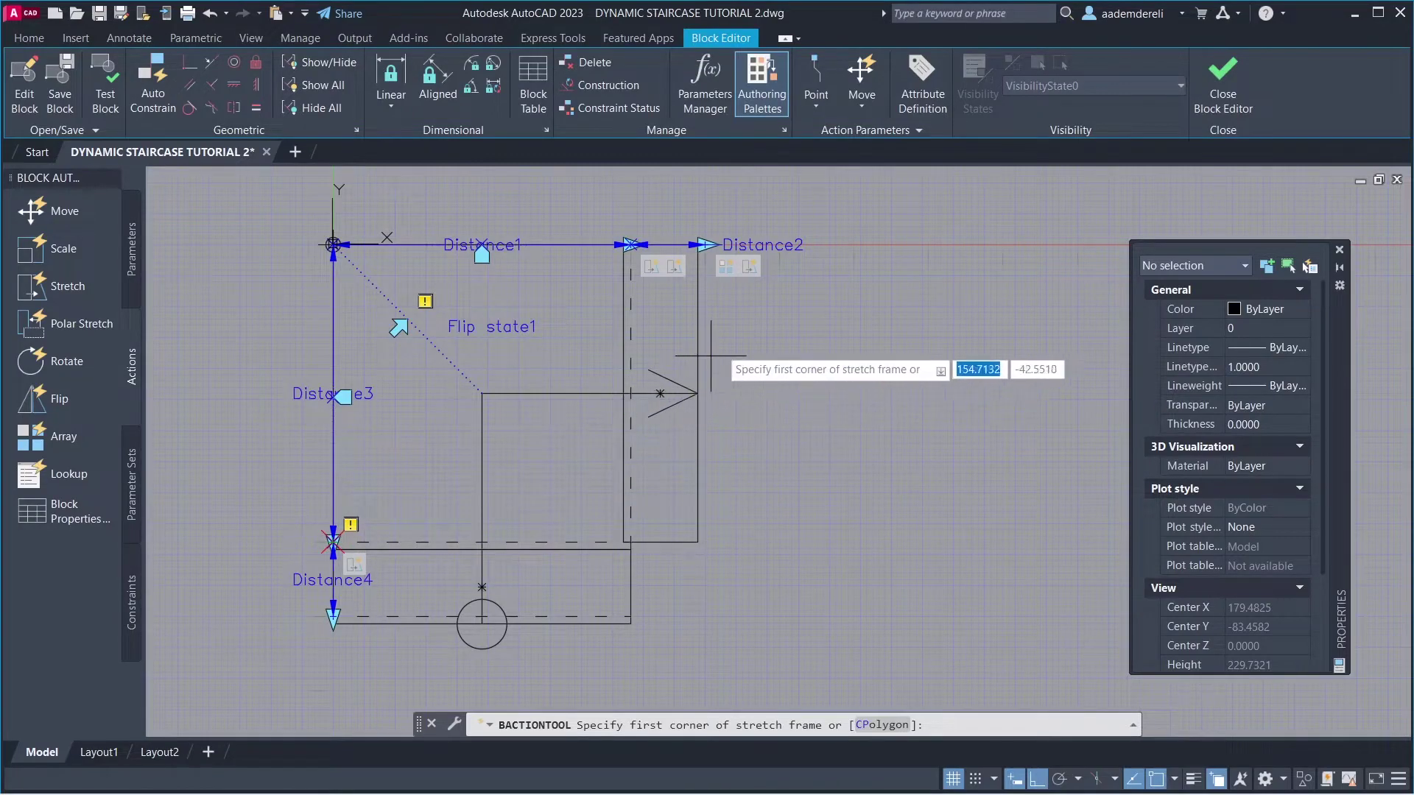
click(746, 312)
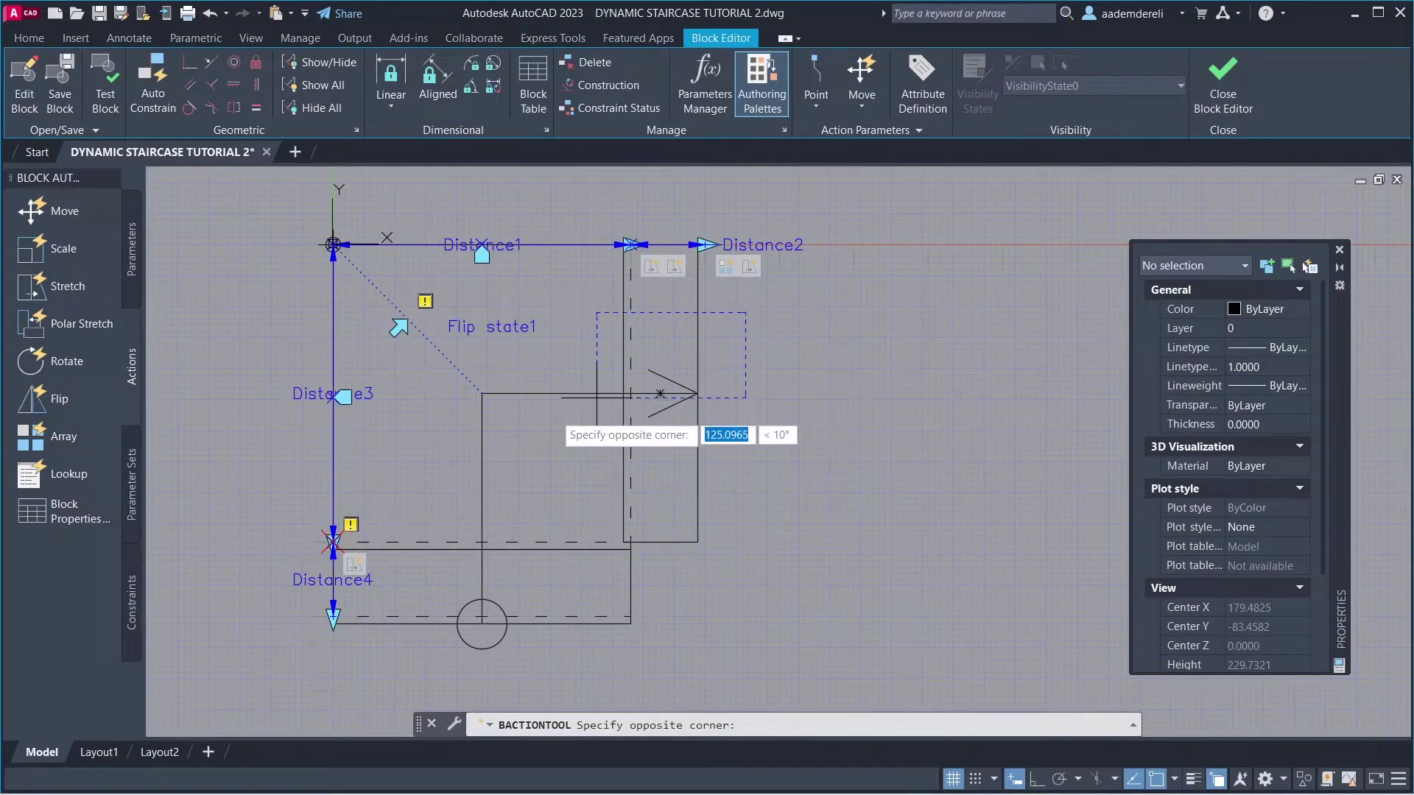
click(268, 493)
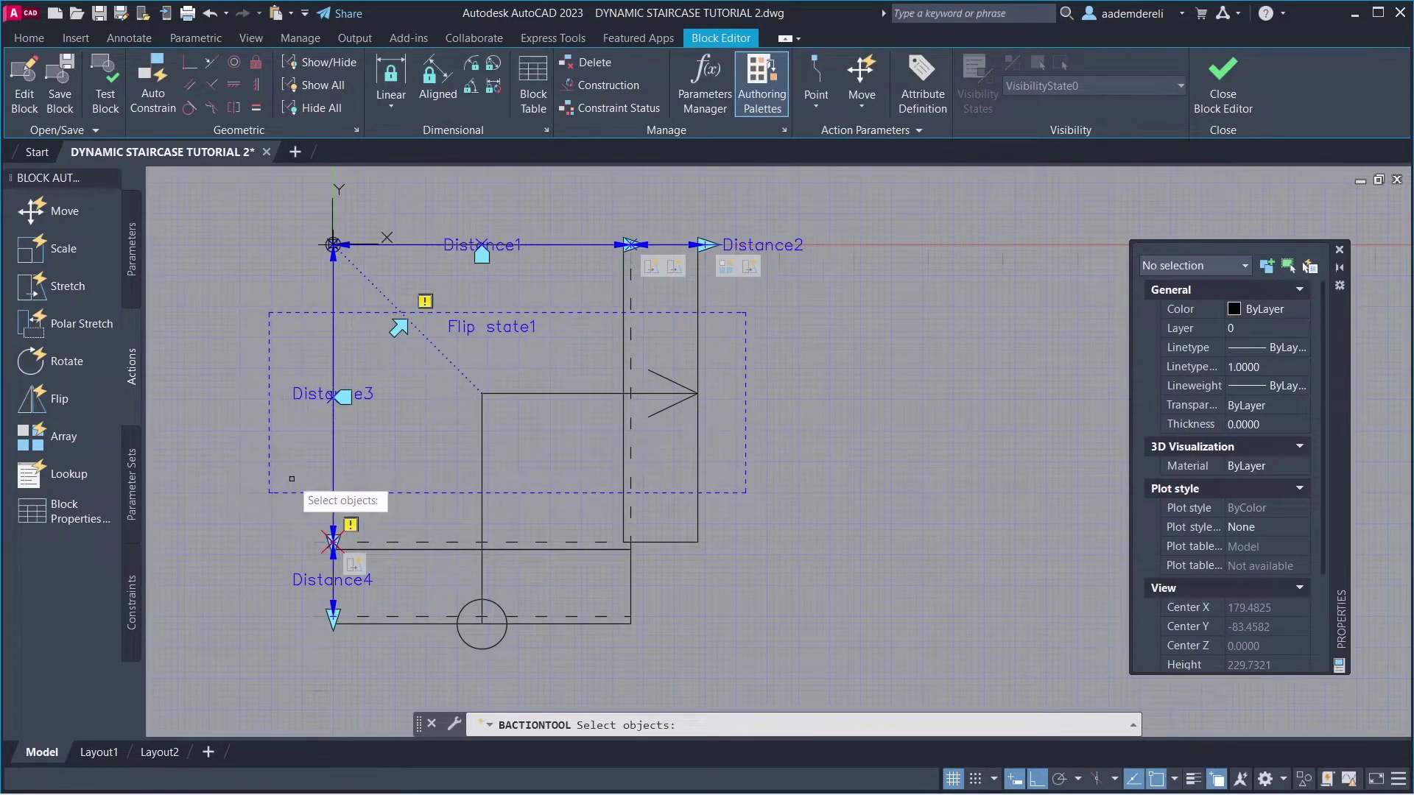
click(293, 472)
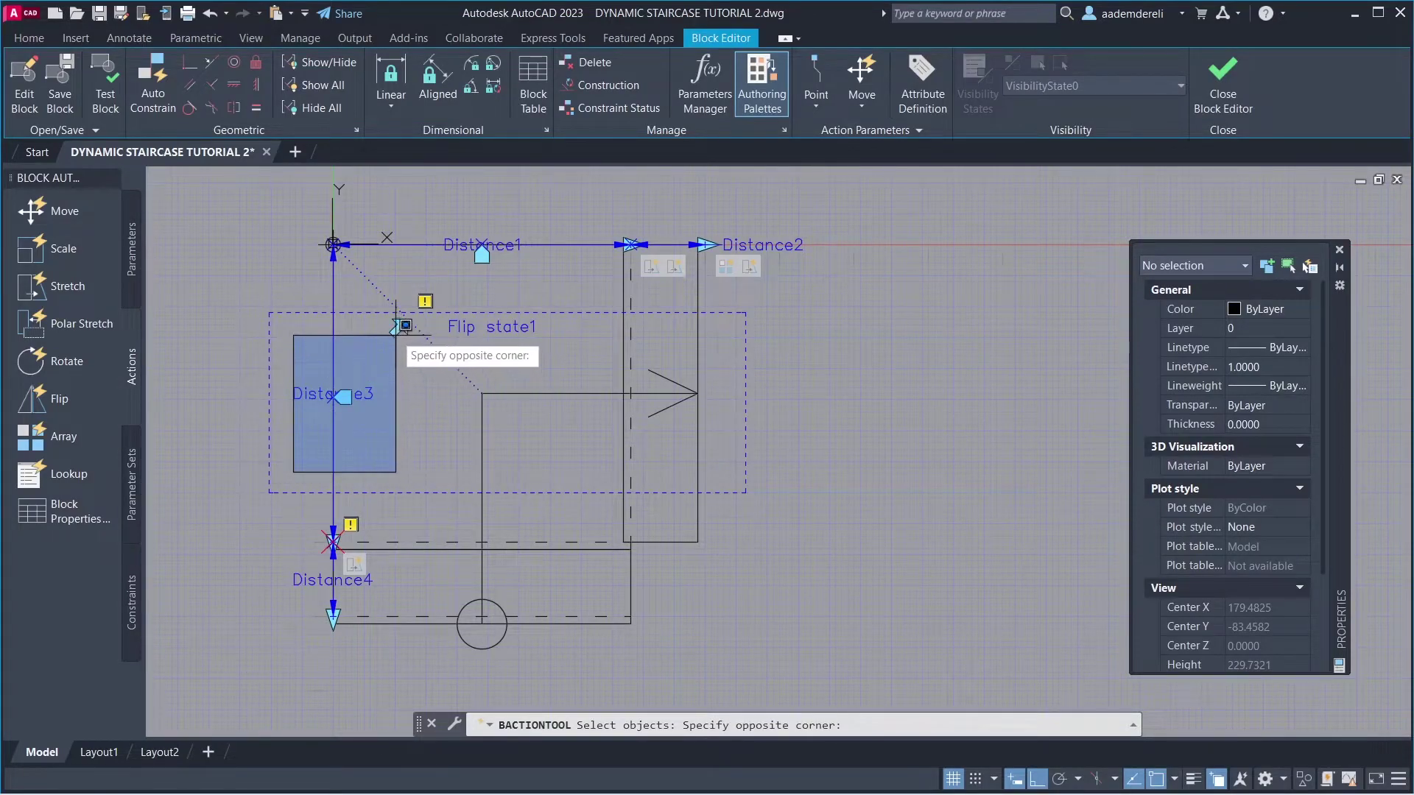
click(398, 325)
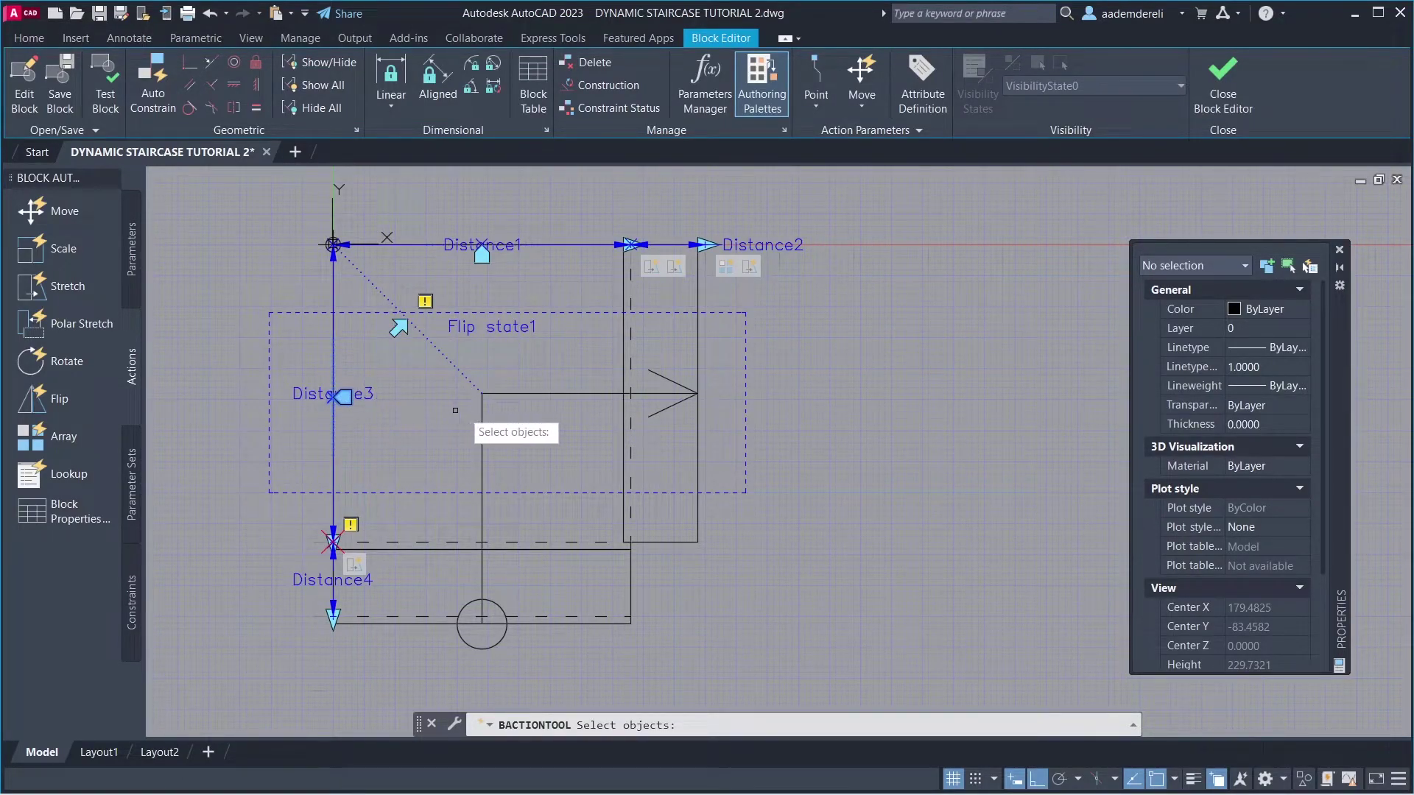
click(536, 394)
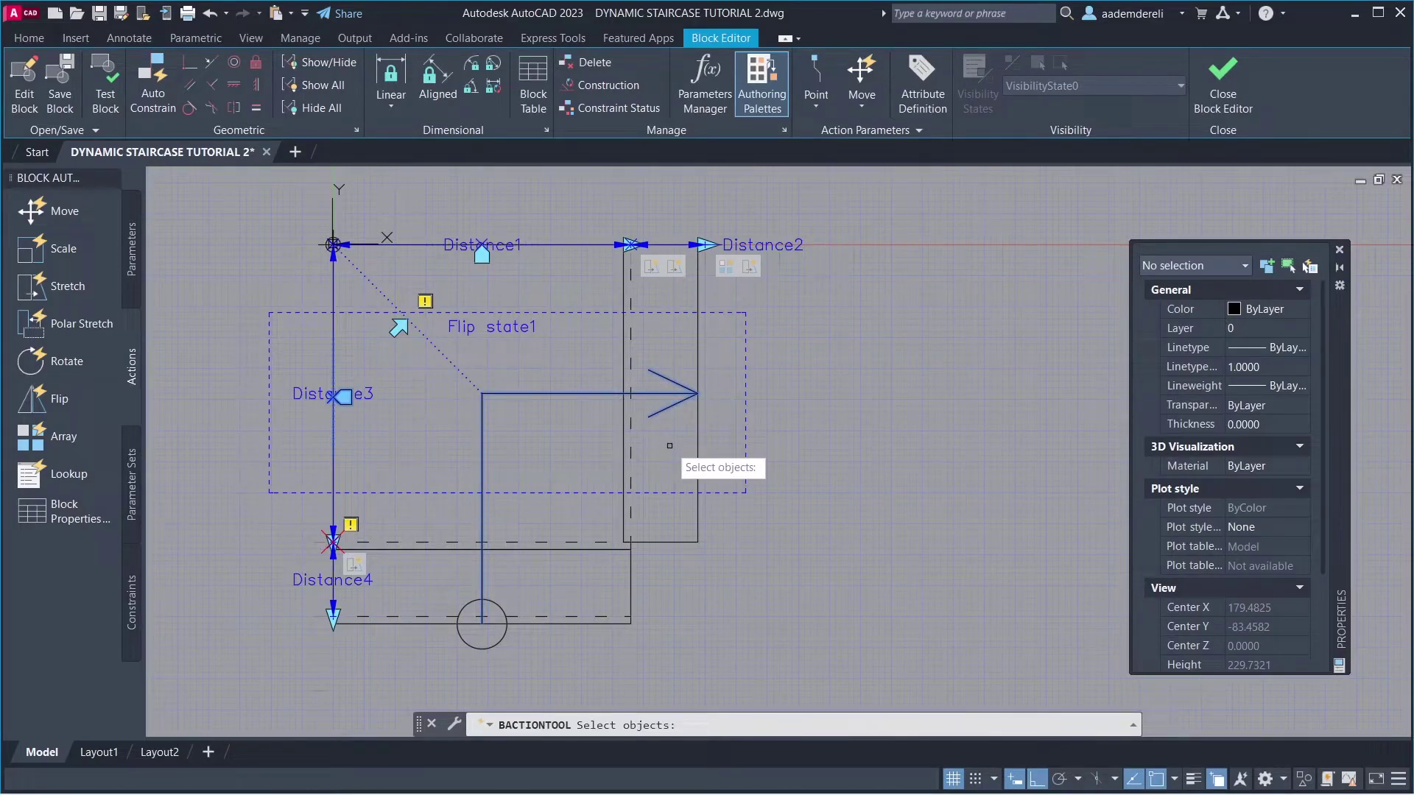
key(Return)
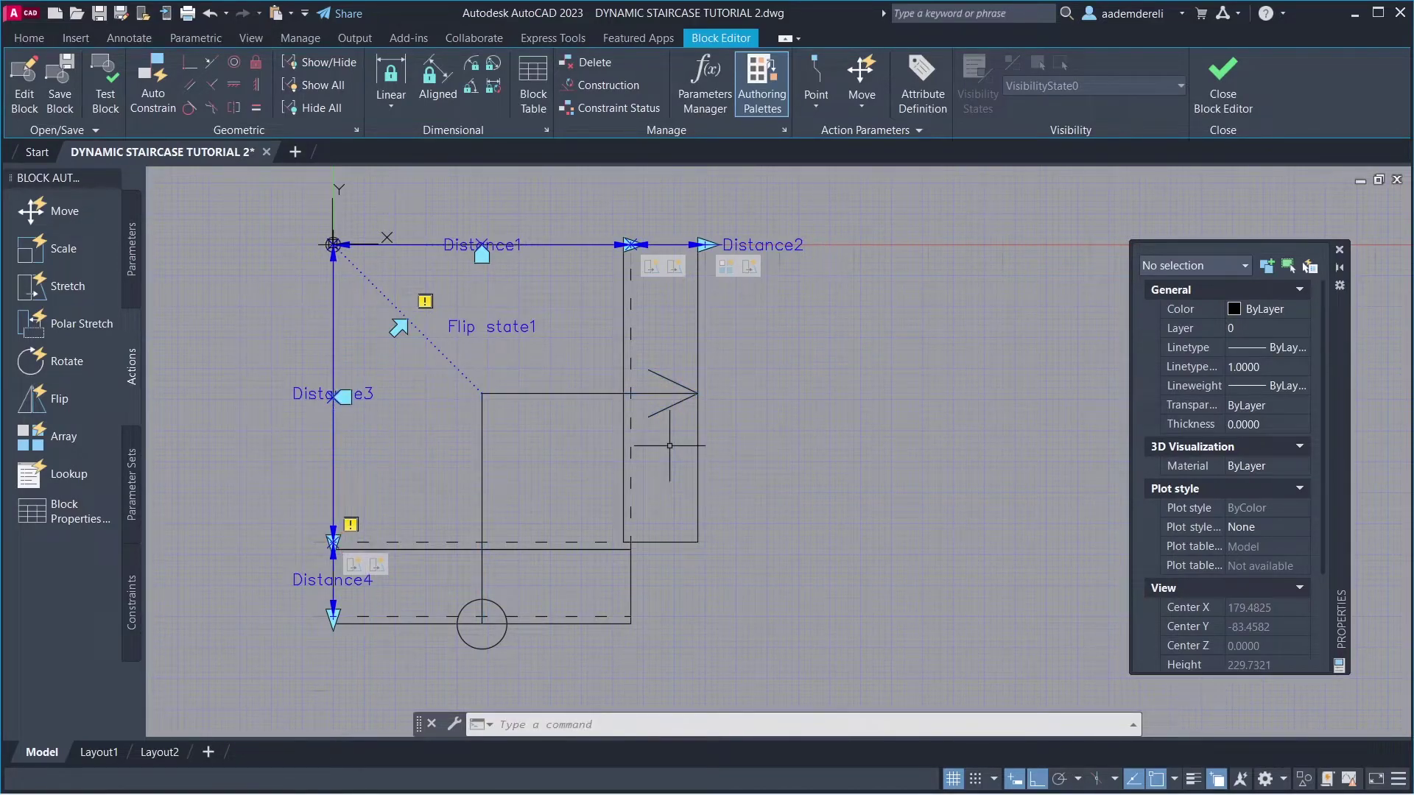
Set the new stretch action's distance multiplier to 0.5.
click(377, 565)
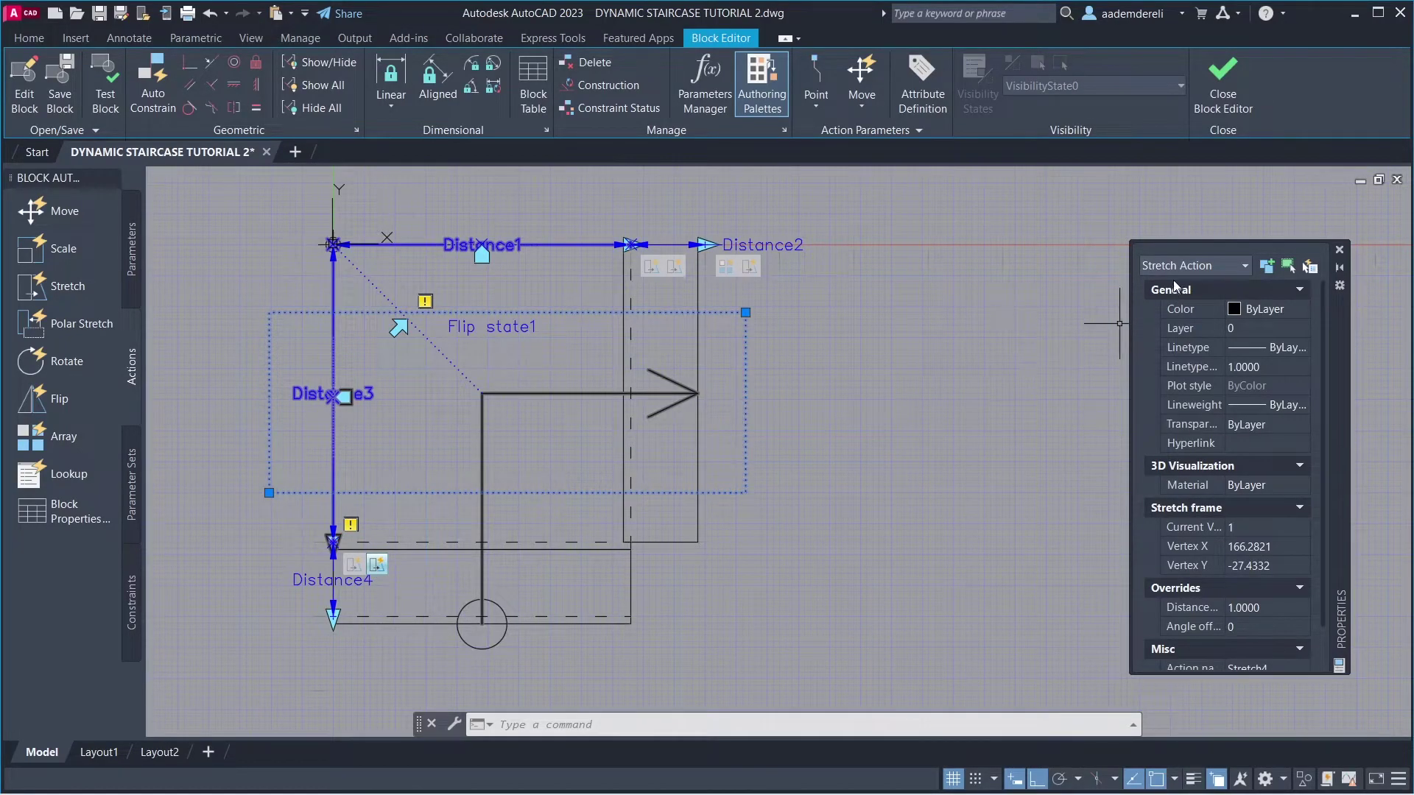
click(1262, 606)
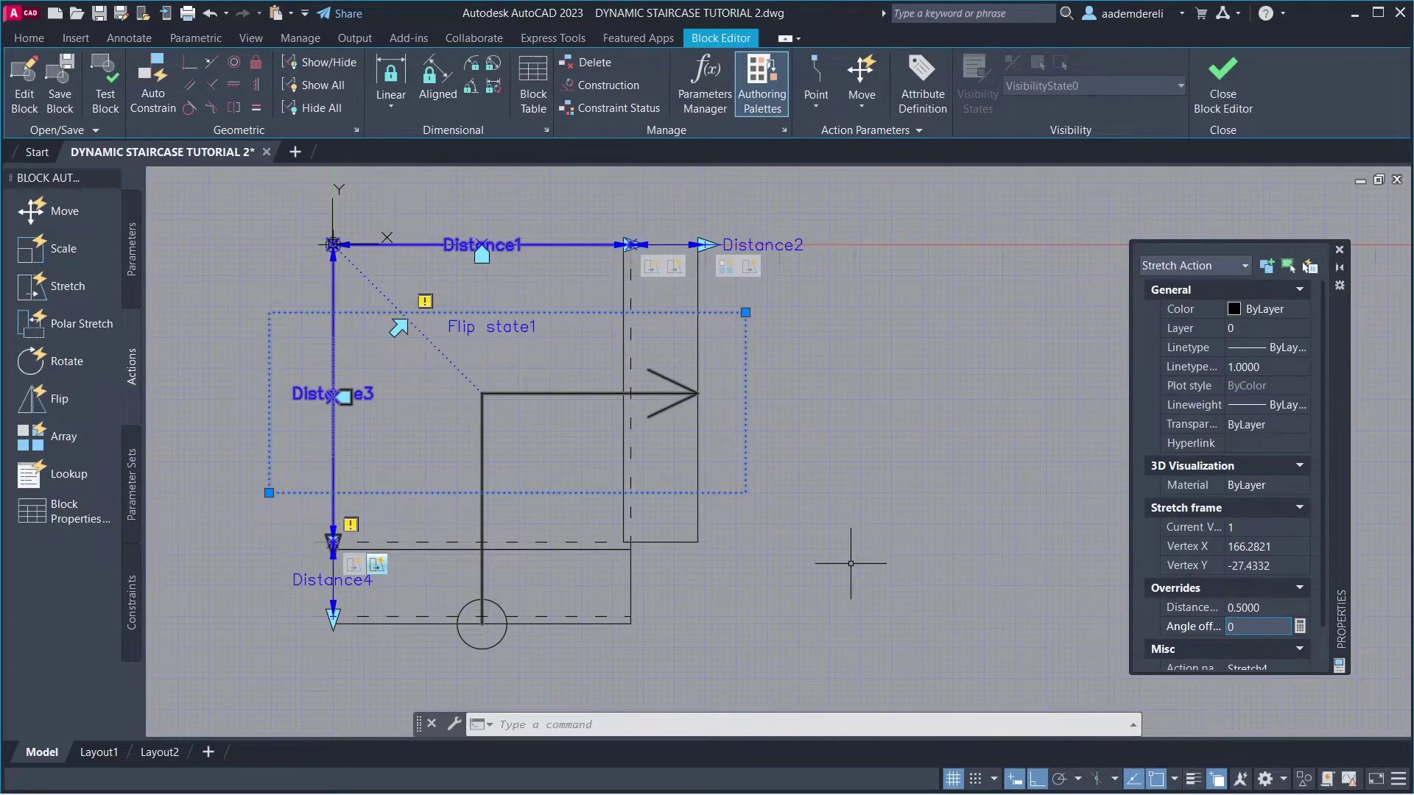
key(Escape)
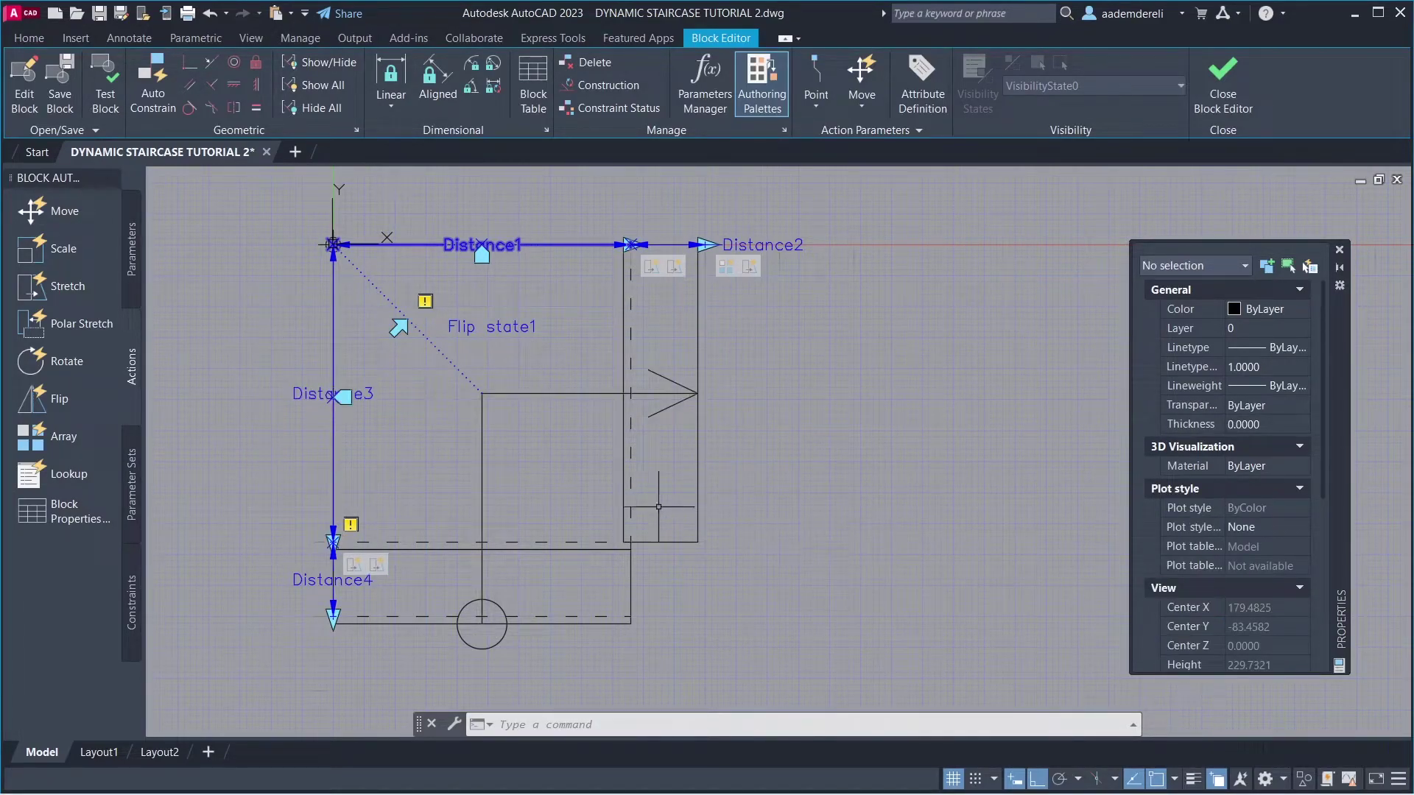
Add an Array action on Distance4 that repeats the bottom tread rectangle at 30-unit column spacing.
click(90, 439)
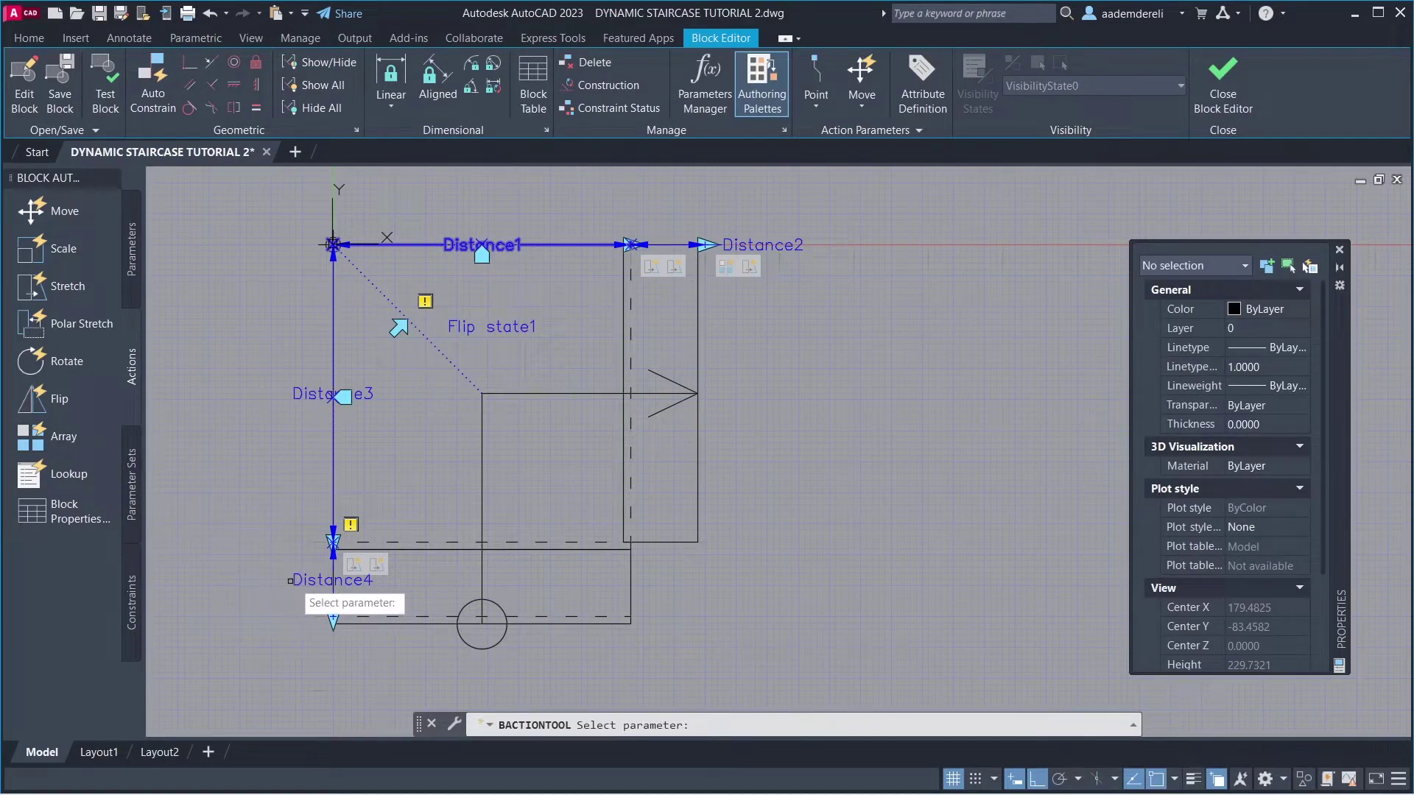
click(333, 608)
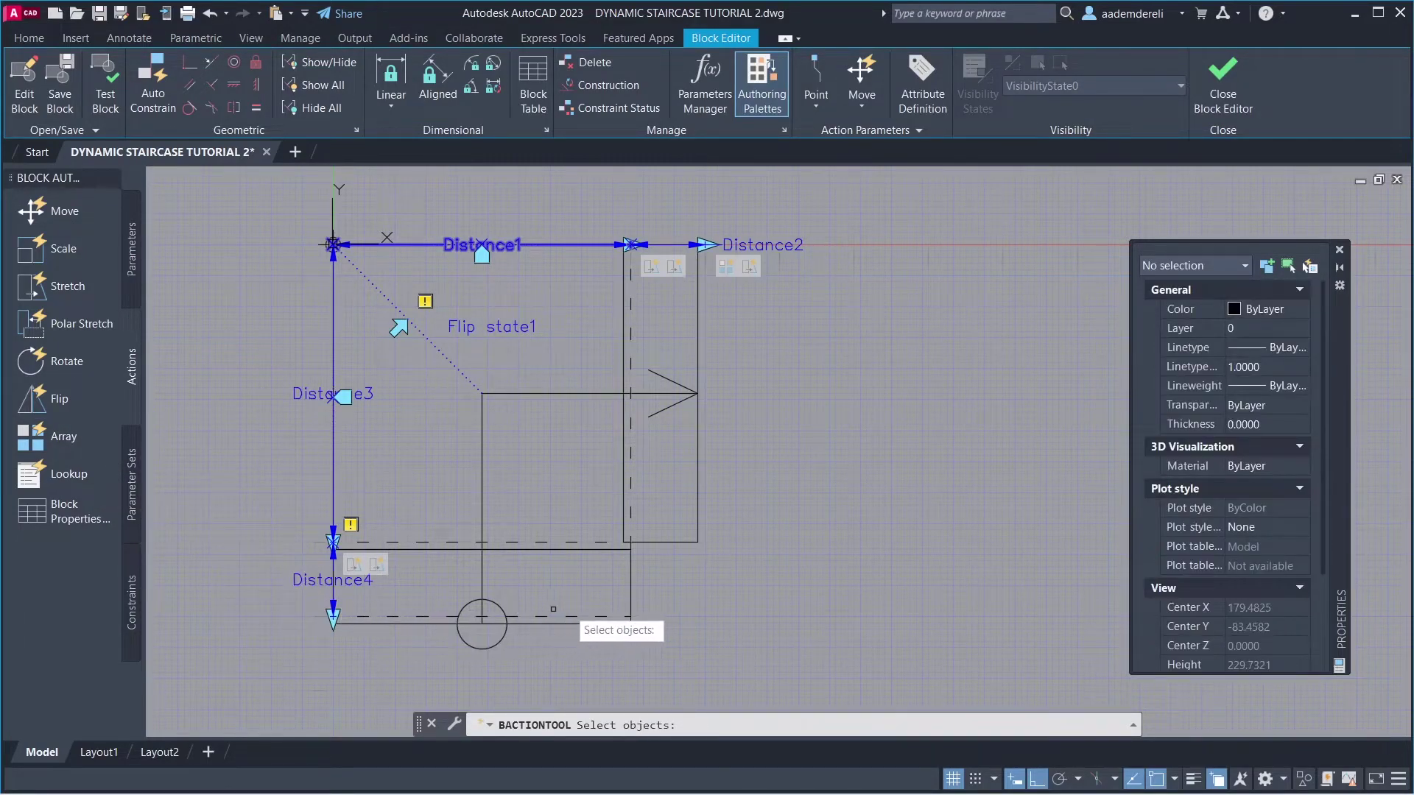
click(599, 594)
click(573, 651)
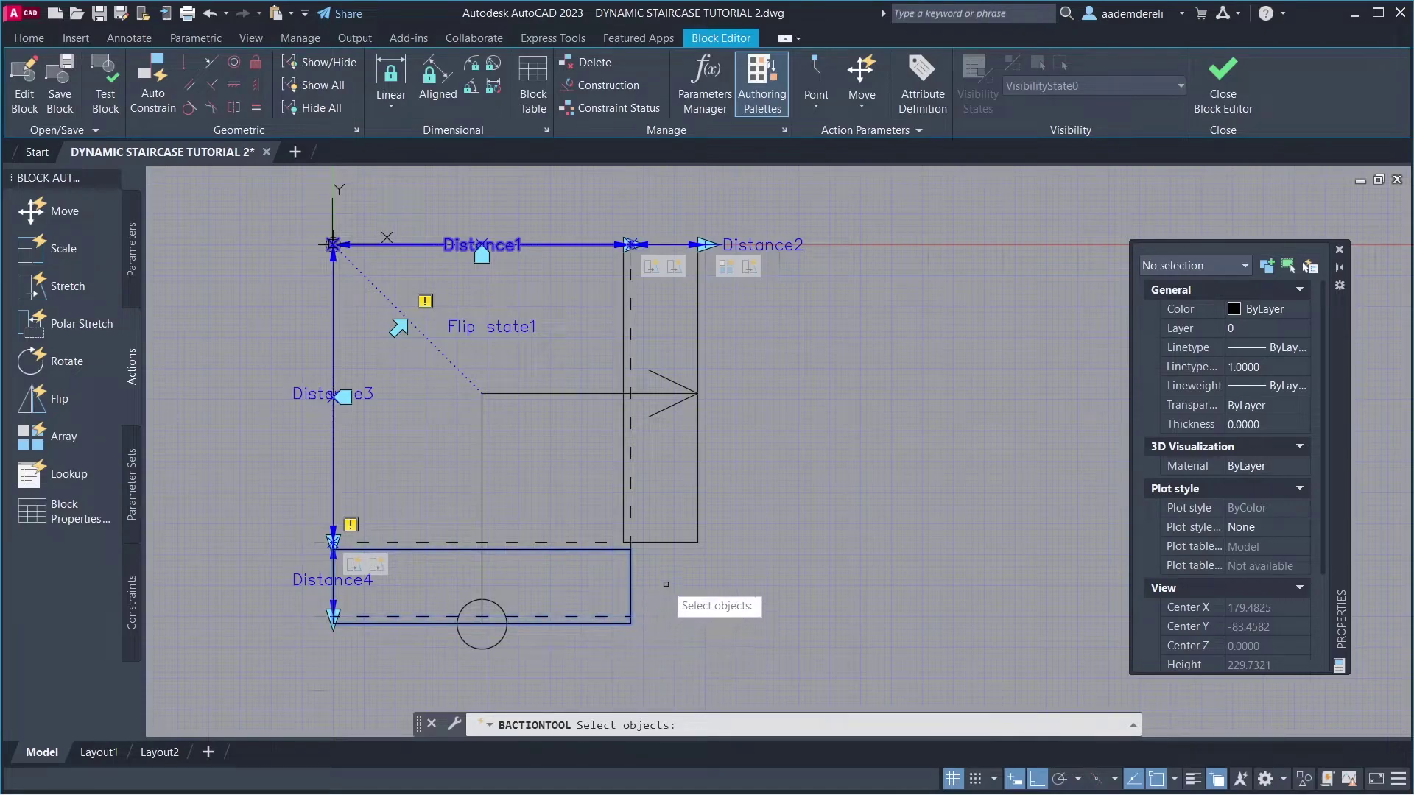
key(Return)
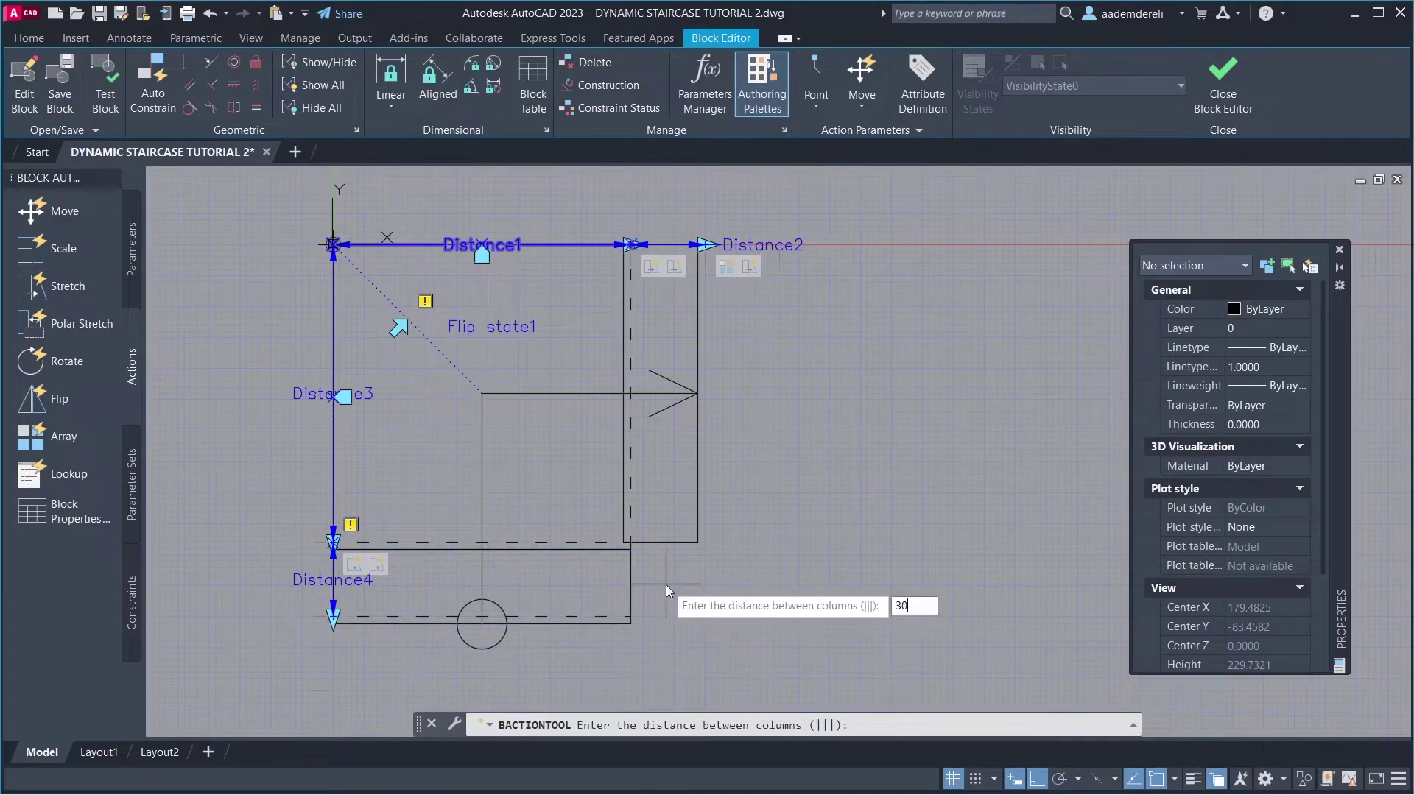
key(Return)
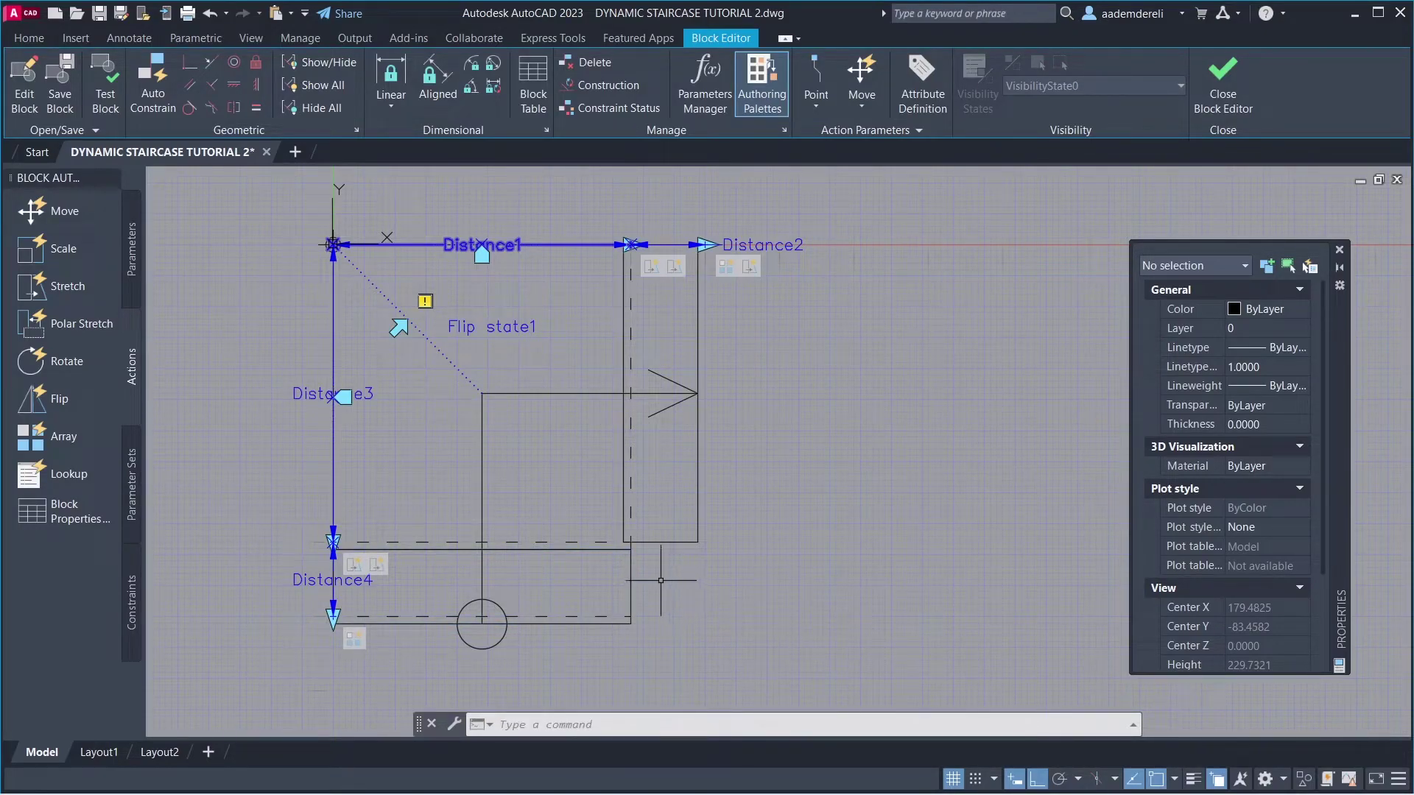
Add a Stretch action on Distance4's end point that frames and moves the circle marker.
click(102, 284)
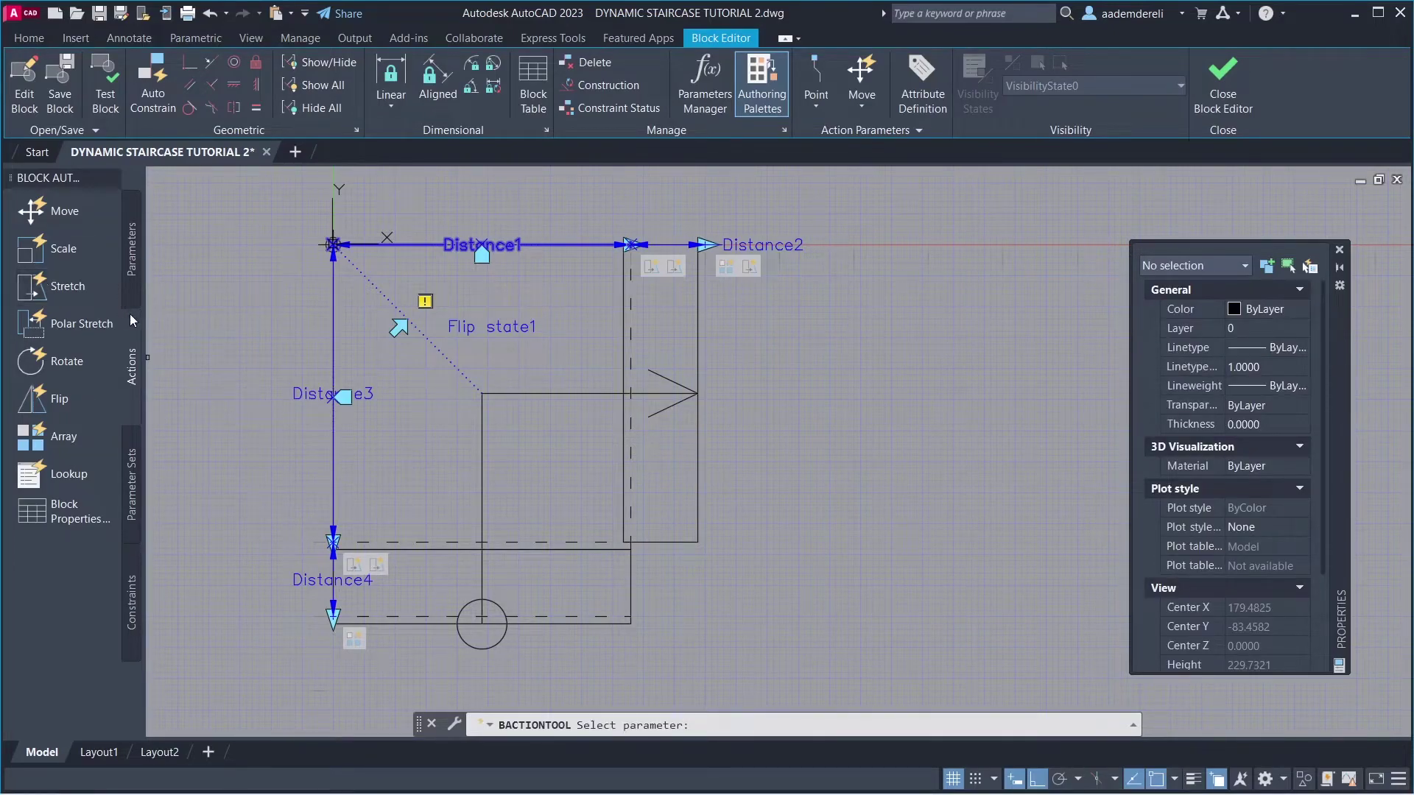
click(308, 580)
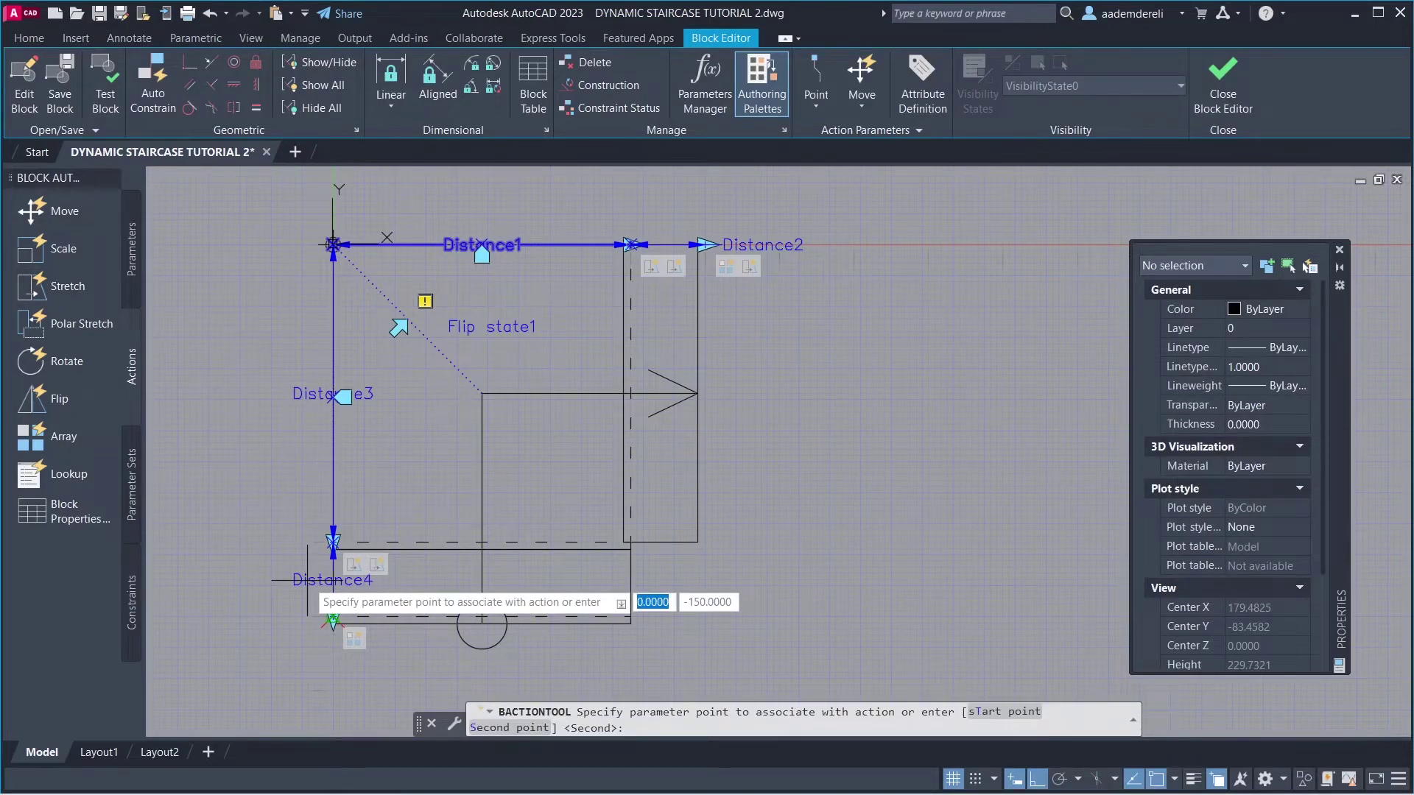
click(333, 617)
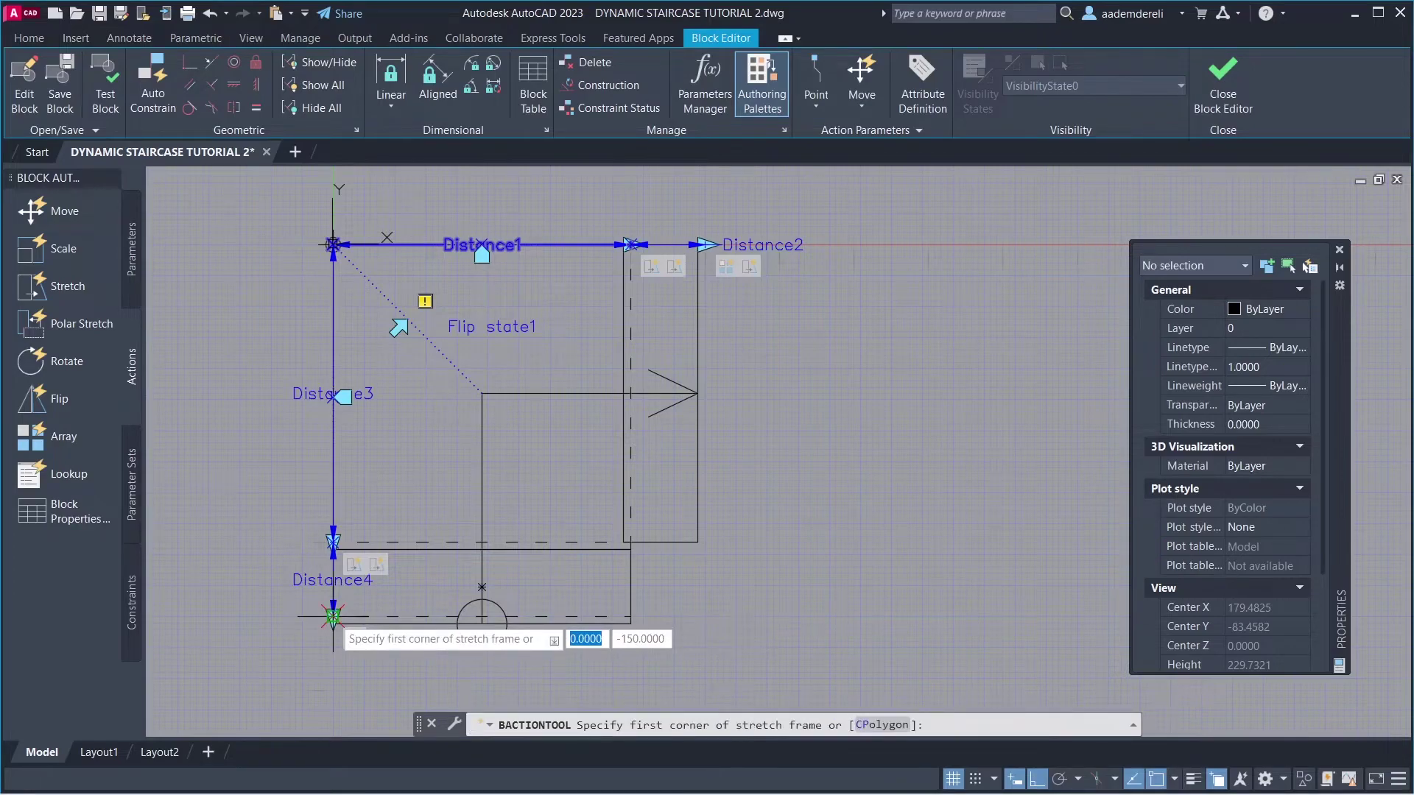
click(544, 571)
click(411, 676)
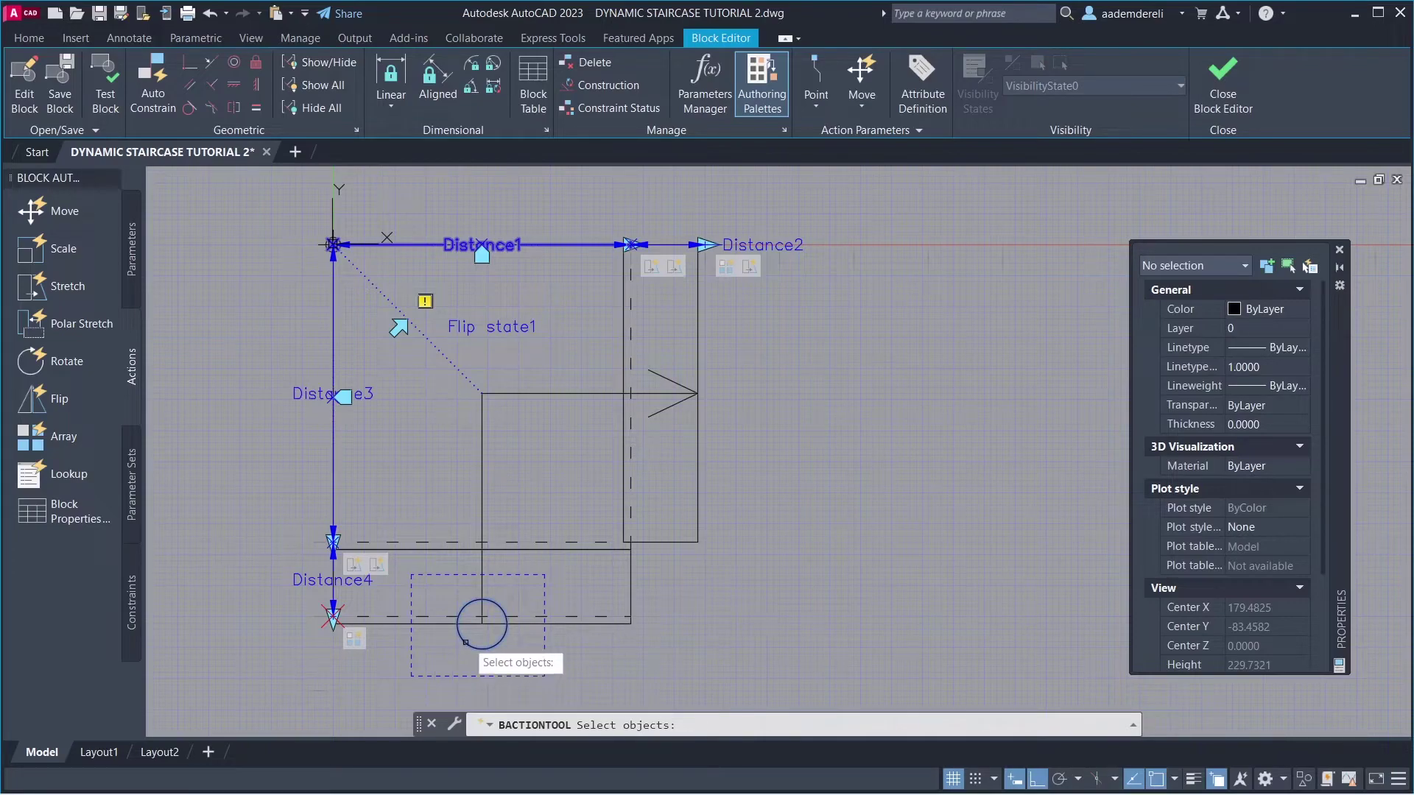
click(482, 589)
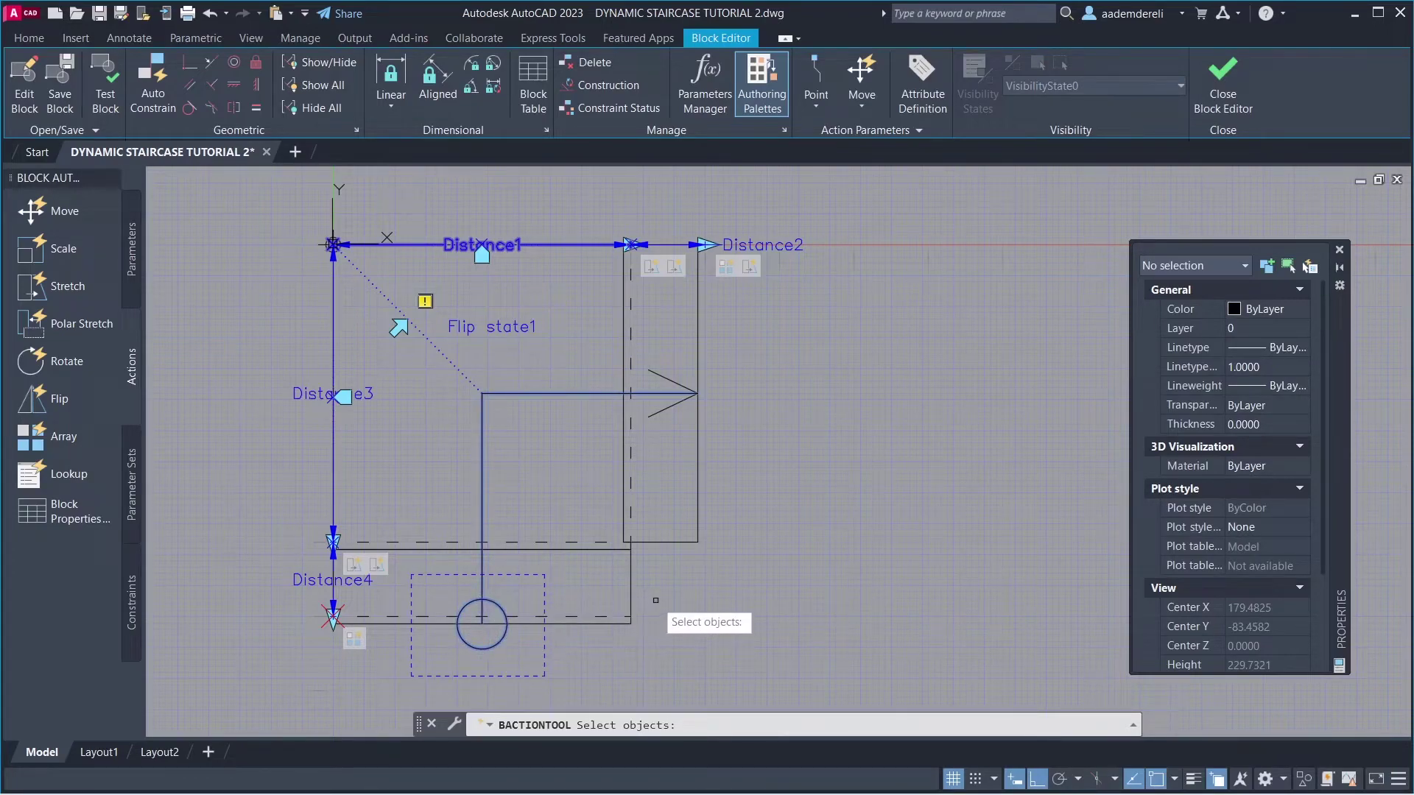
key(Return)
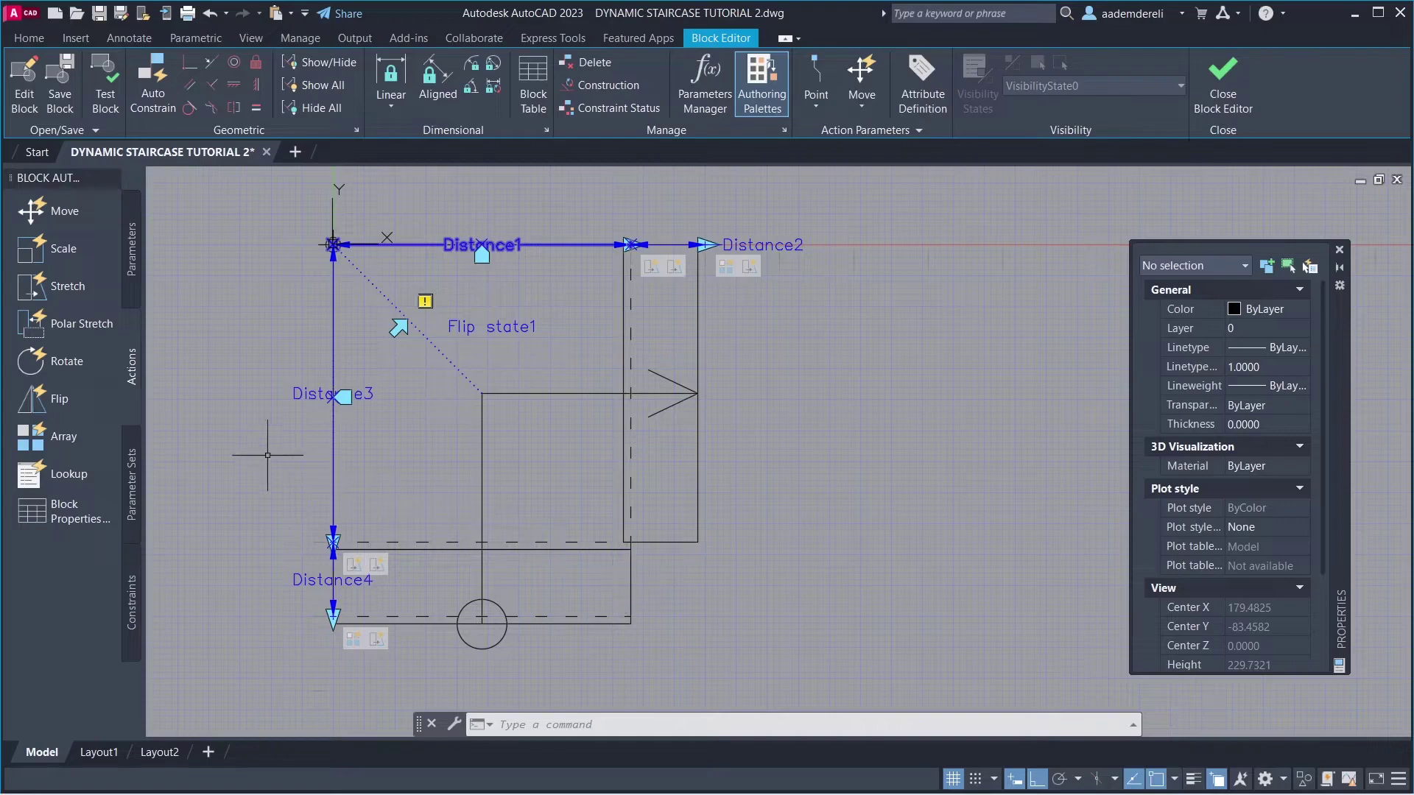
Add a Flip action on Flip state1, window-selecting the entire staircase geometry.
click(79, 401)
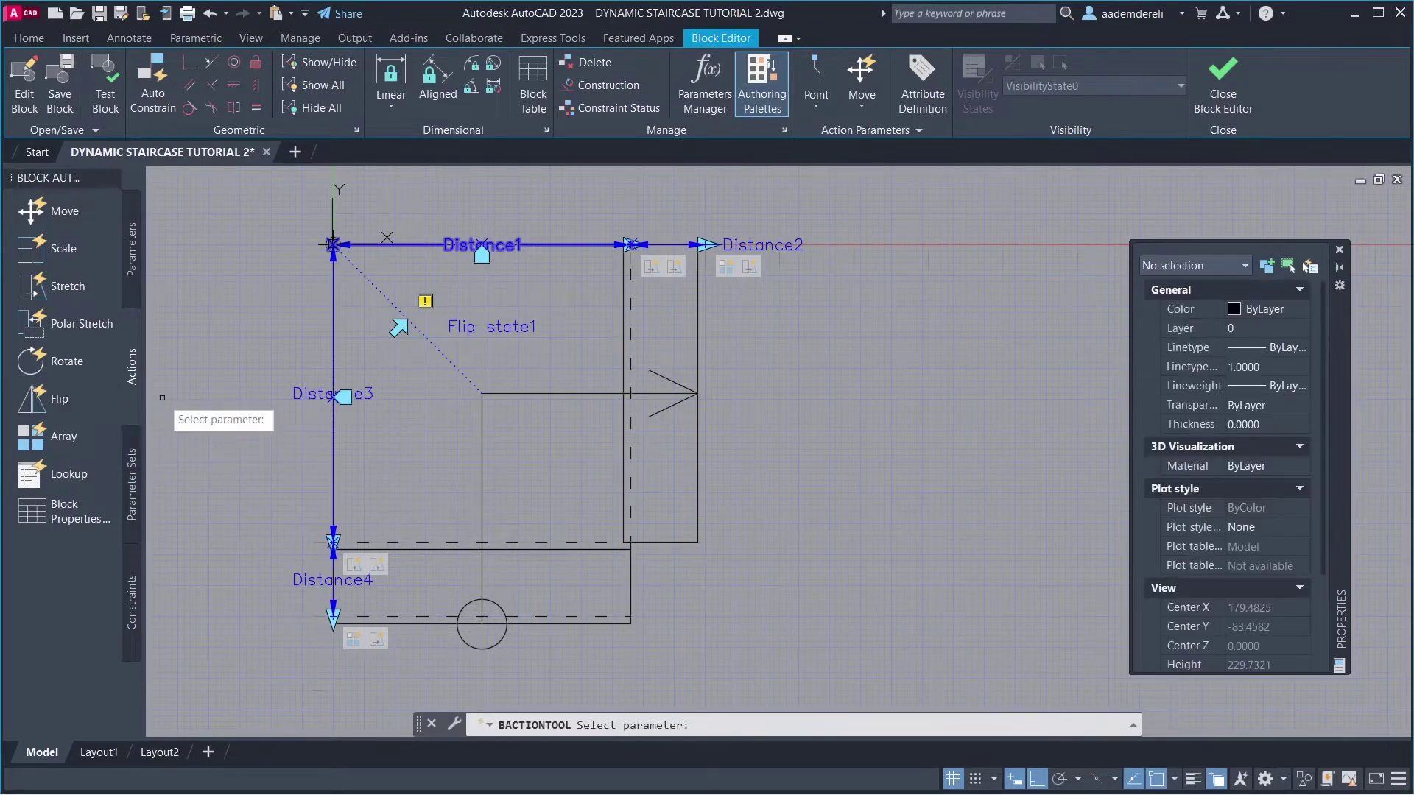
click(479, 329)
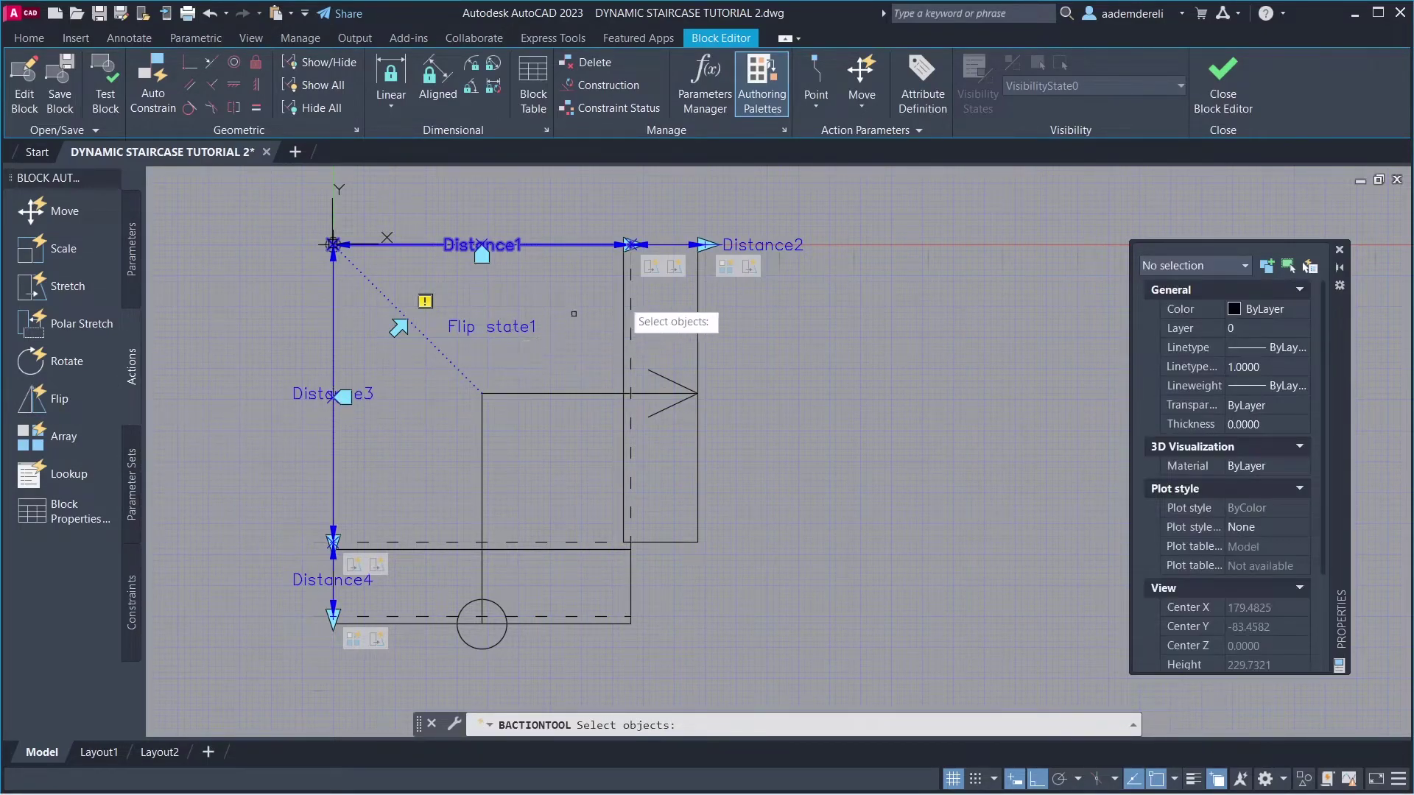
click(859, 185)
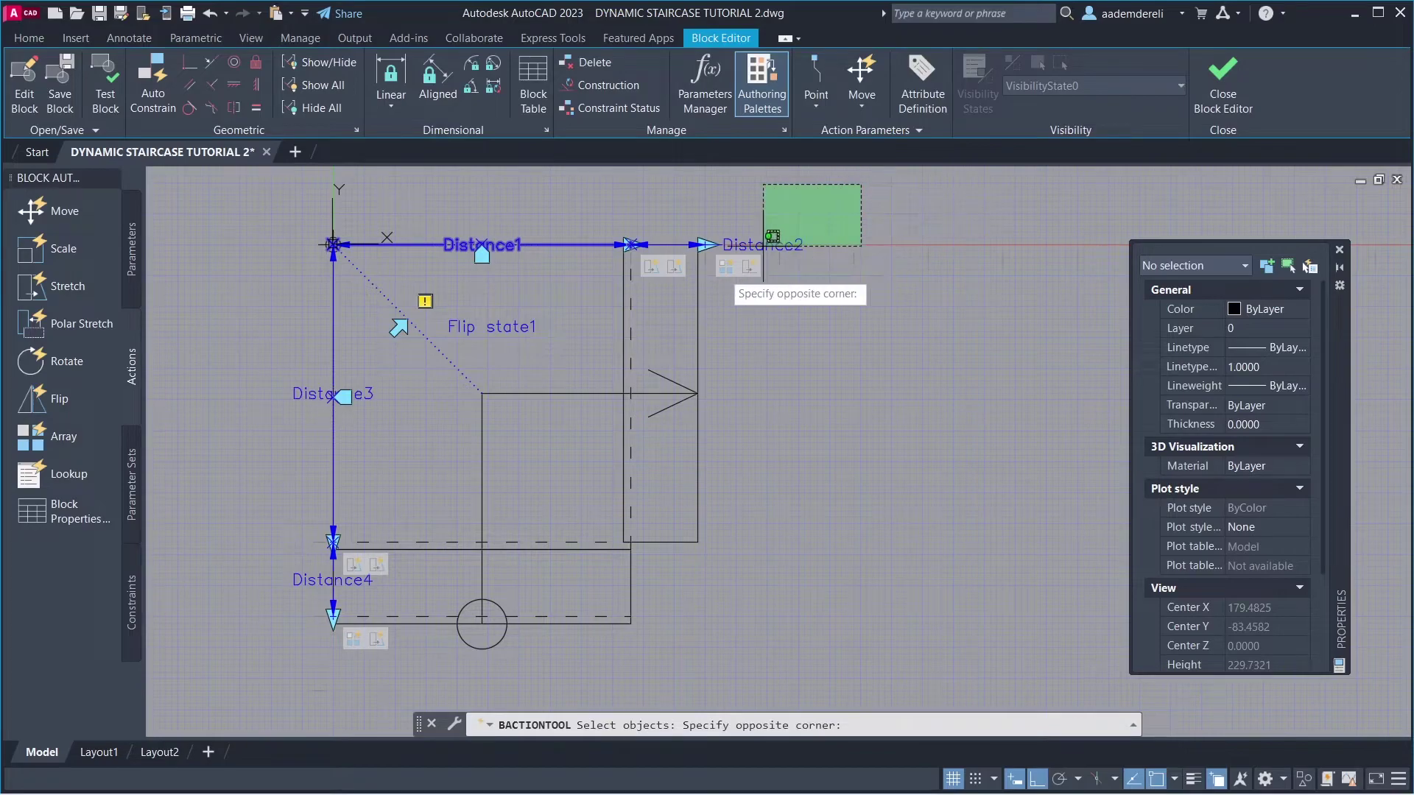
click(229, 674)
key(Return)
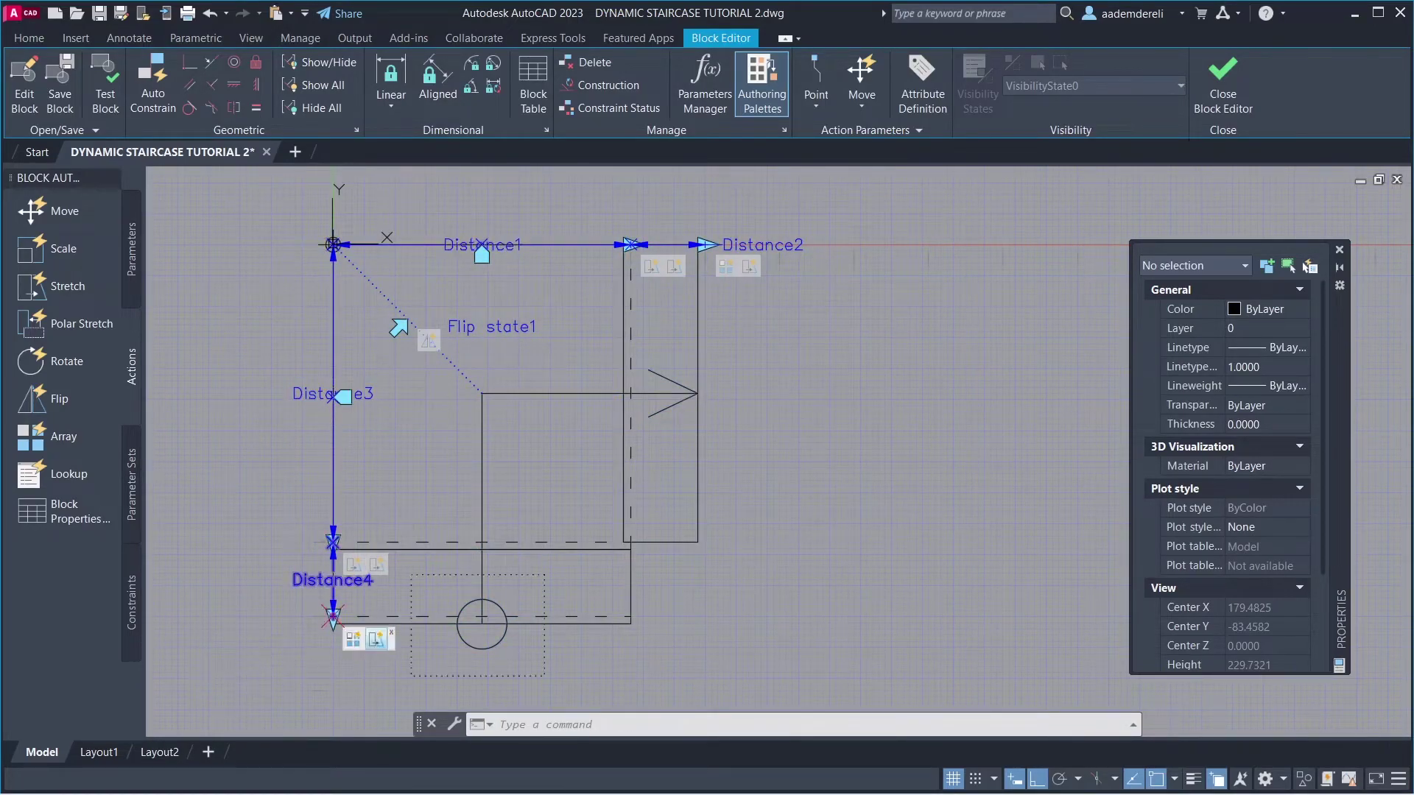
Close the Block Editor, save the block changes, and select the staircase block in the drawing.
click(1199, 95)
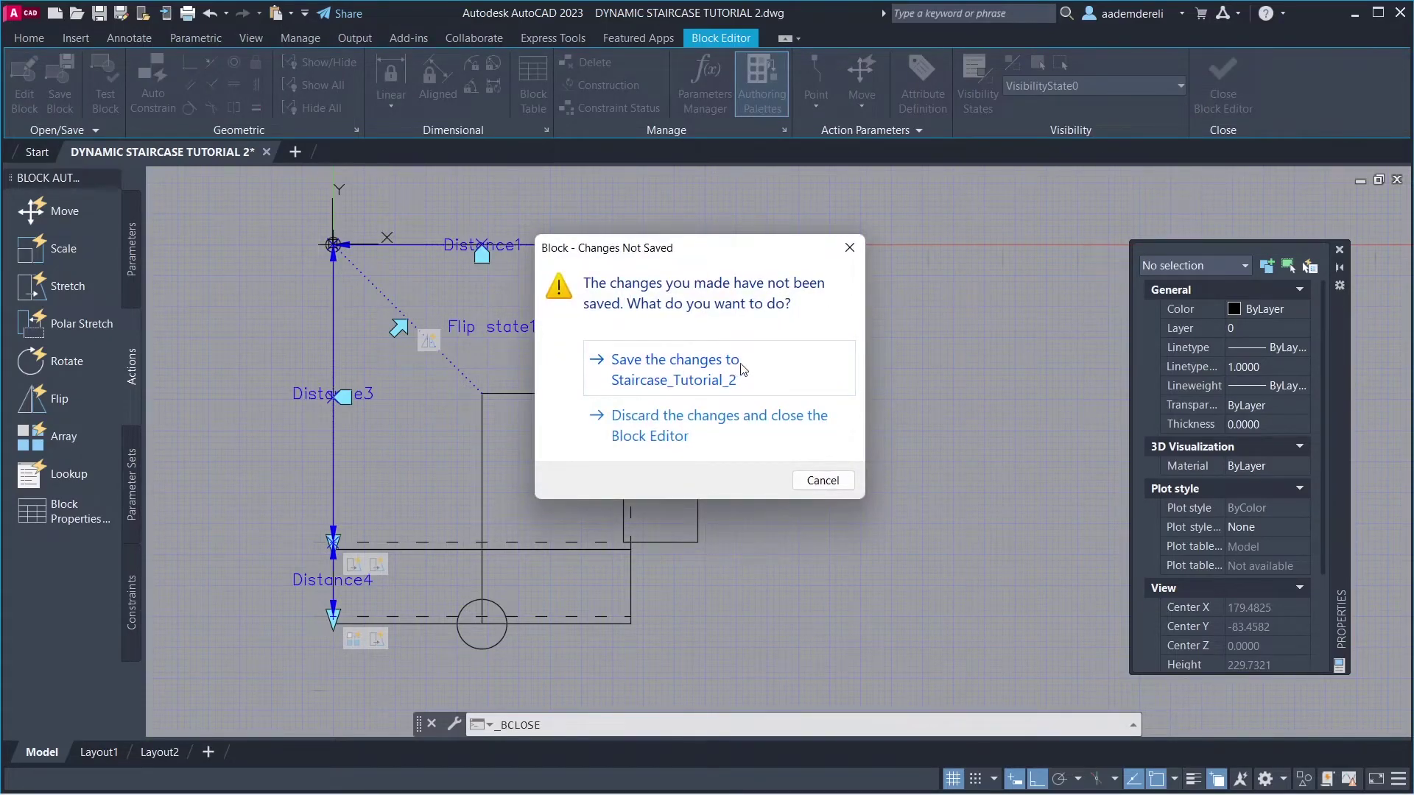
click(763, 370)
scroll(707, 420, down, 5)
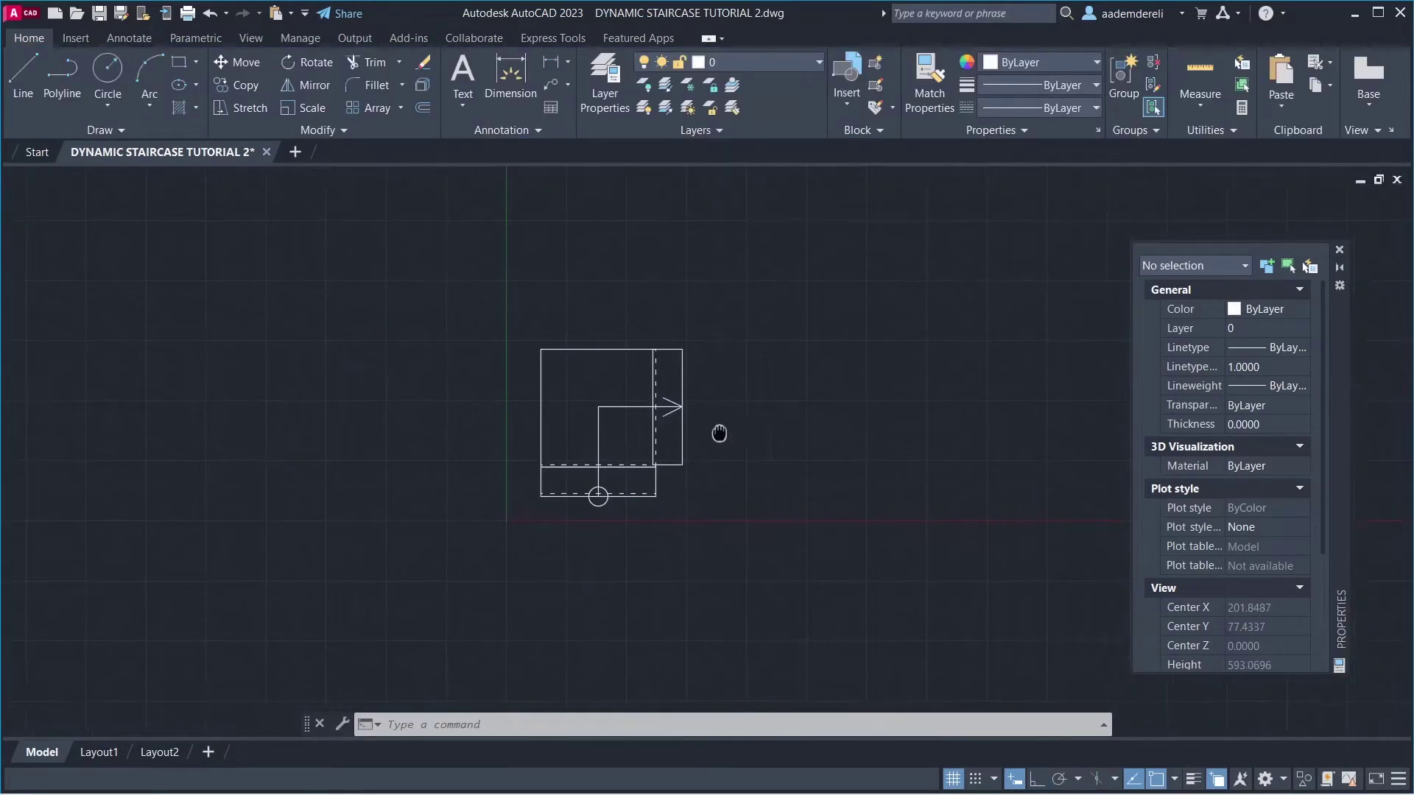
middle_drag(720, 433, 639, 397)
click(603, 404)
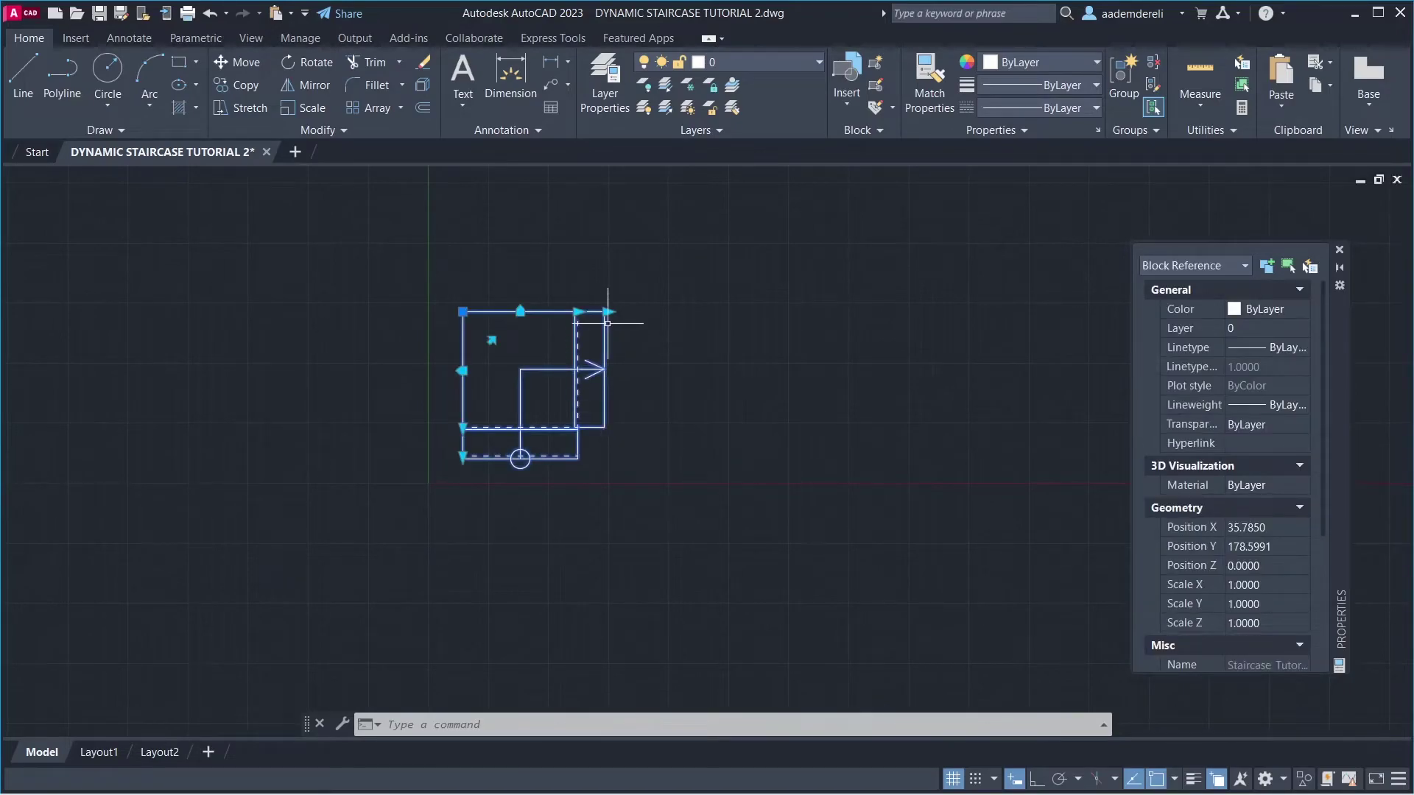
Drag the array grips to extend the upper flight right and the lower flight down.
click(579, 311)
click(840, 311)
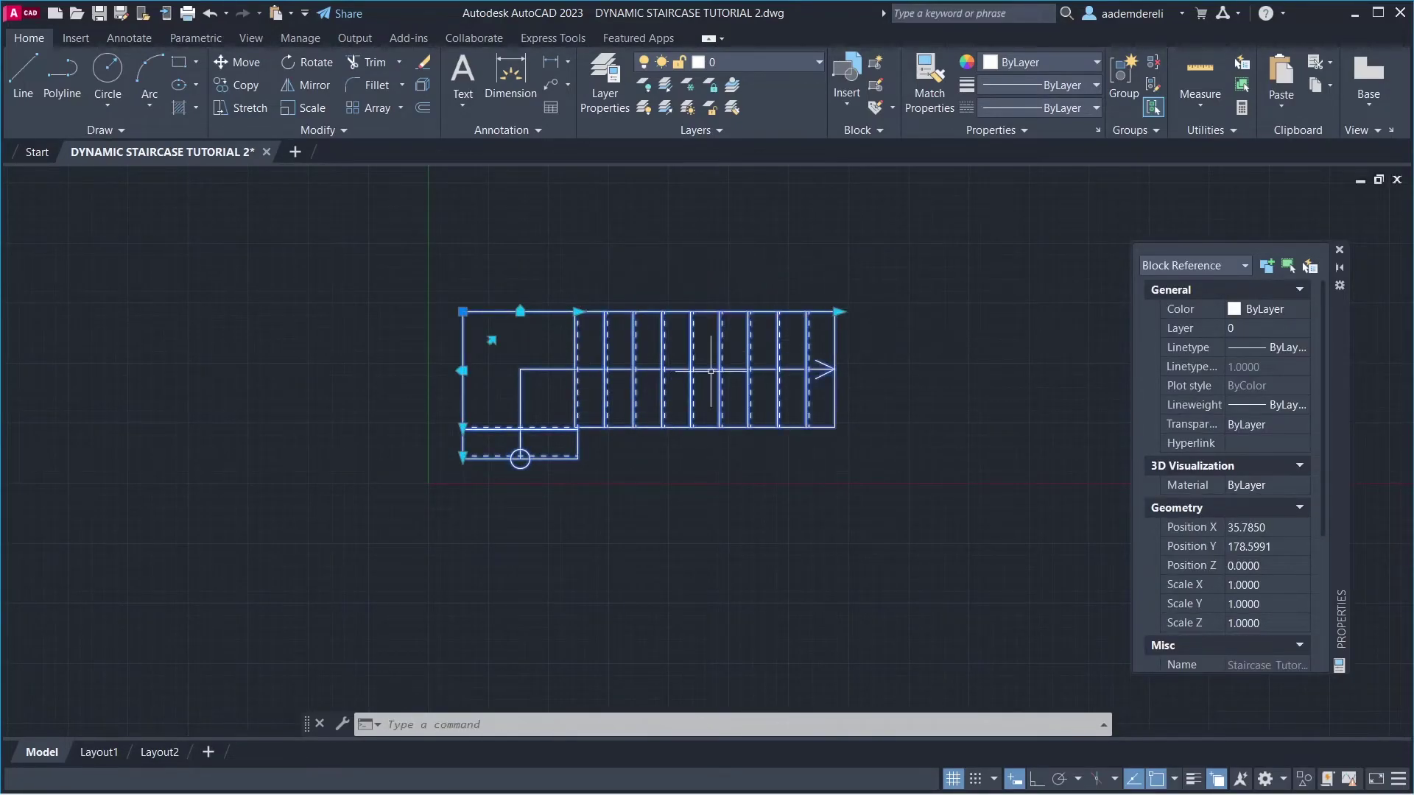
click(462, 457)
click(457, 628)
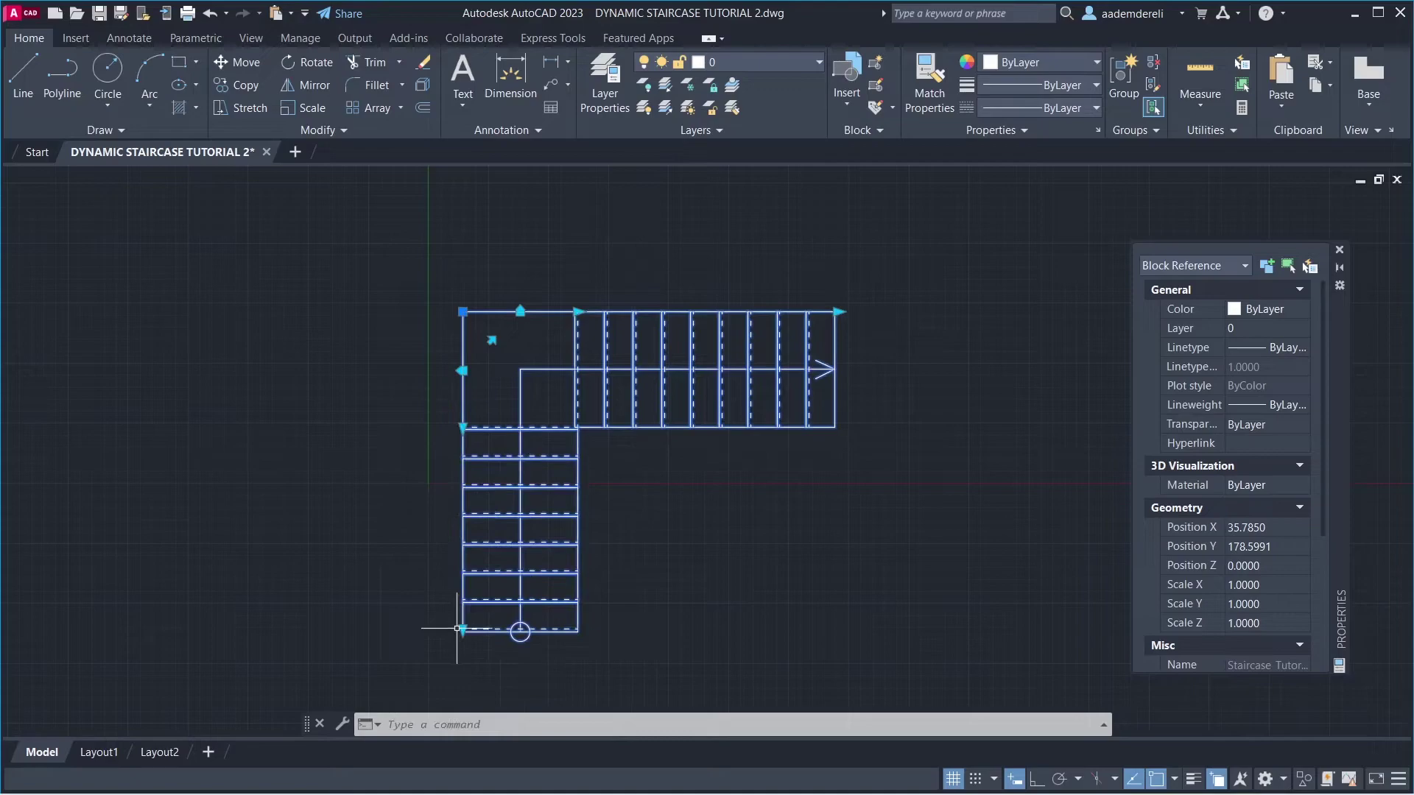
key(Escape)
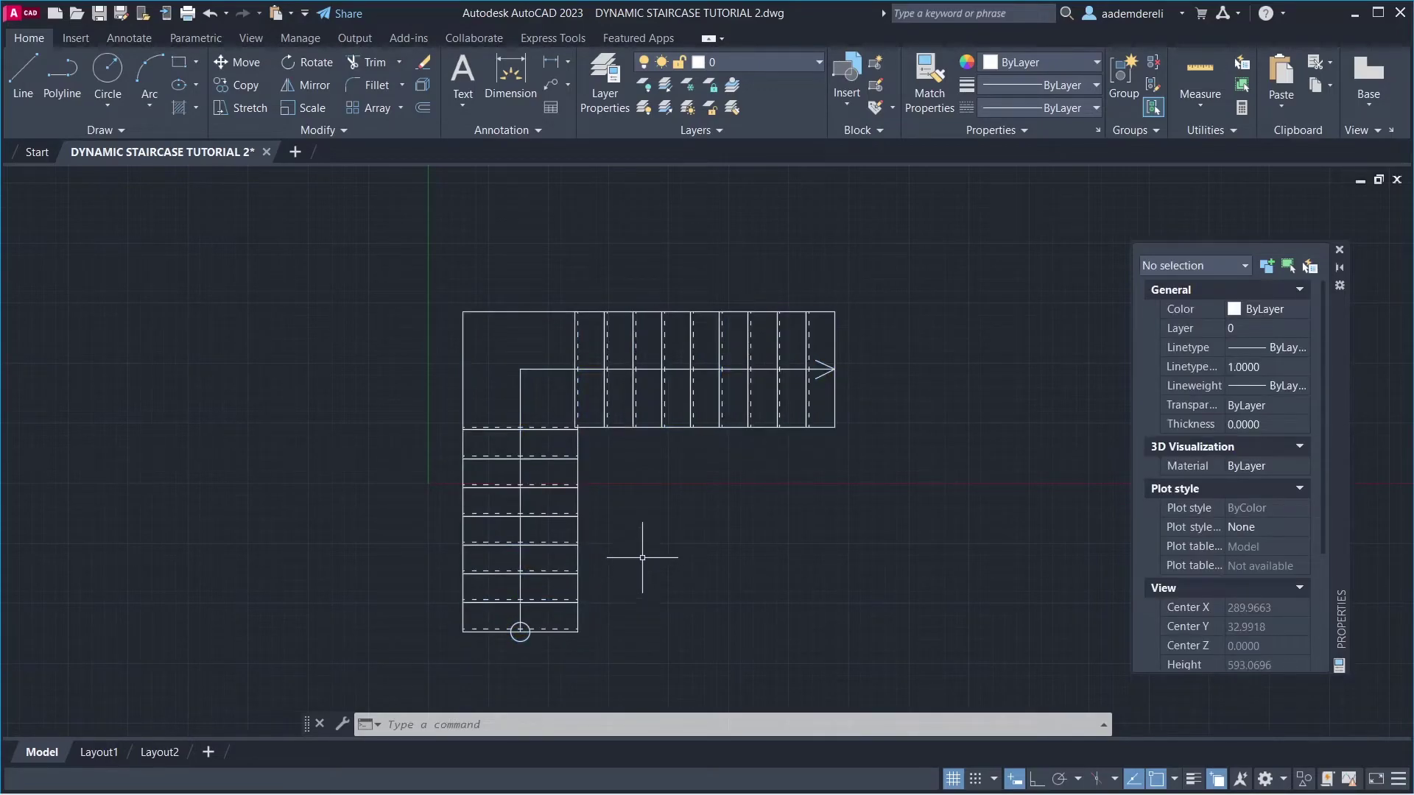
click(674, 426)
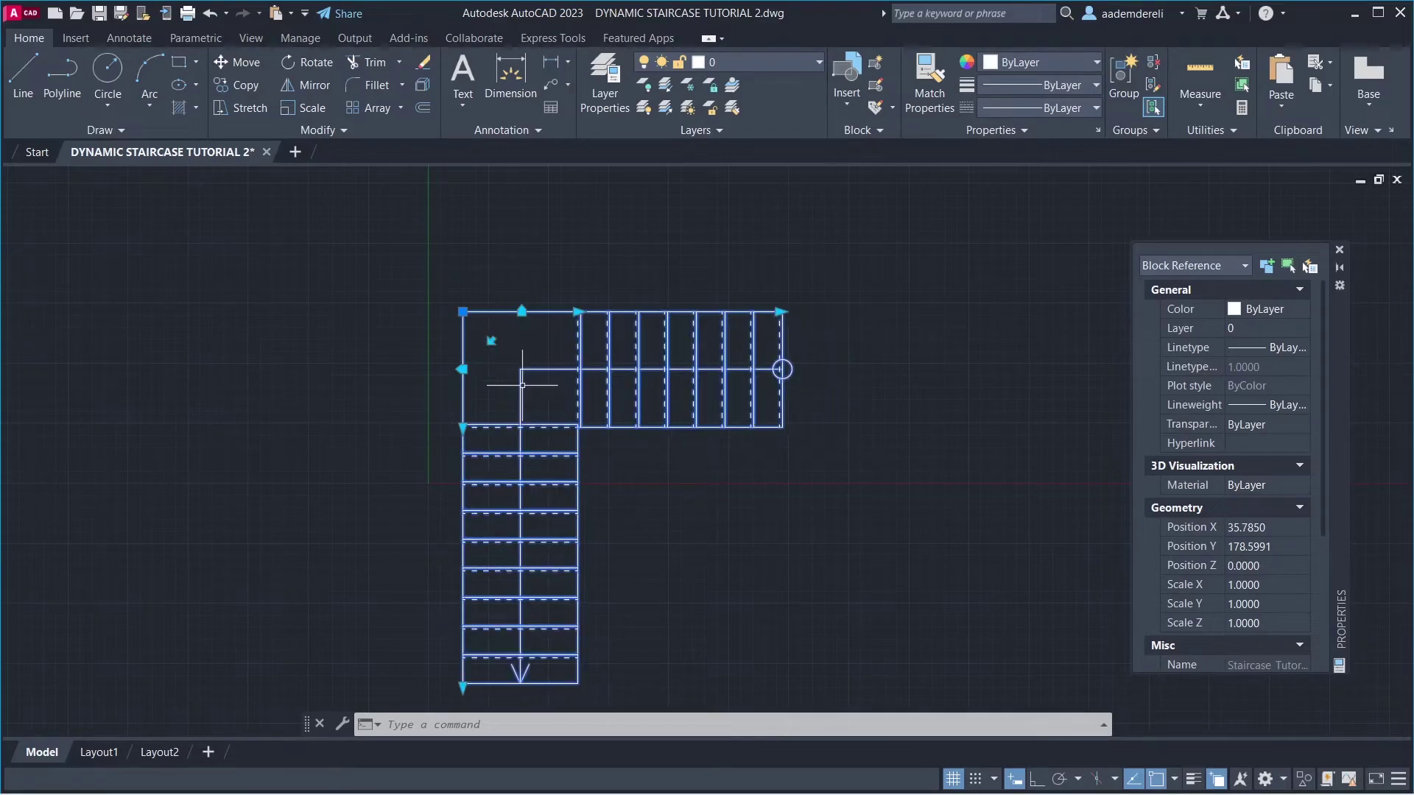
Draw a polyline (PL) from above the staircase, out to a right-hand corner, and down to the bottom.
scroll(550, 490, down, 3)
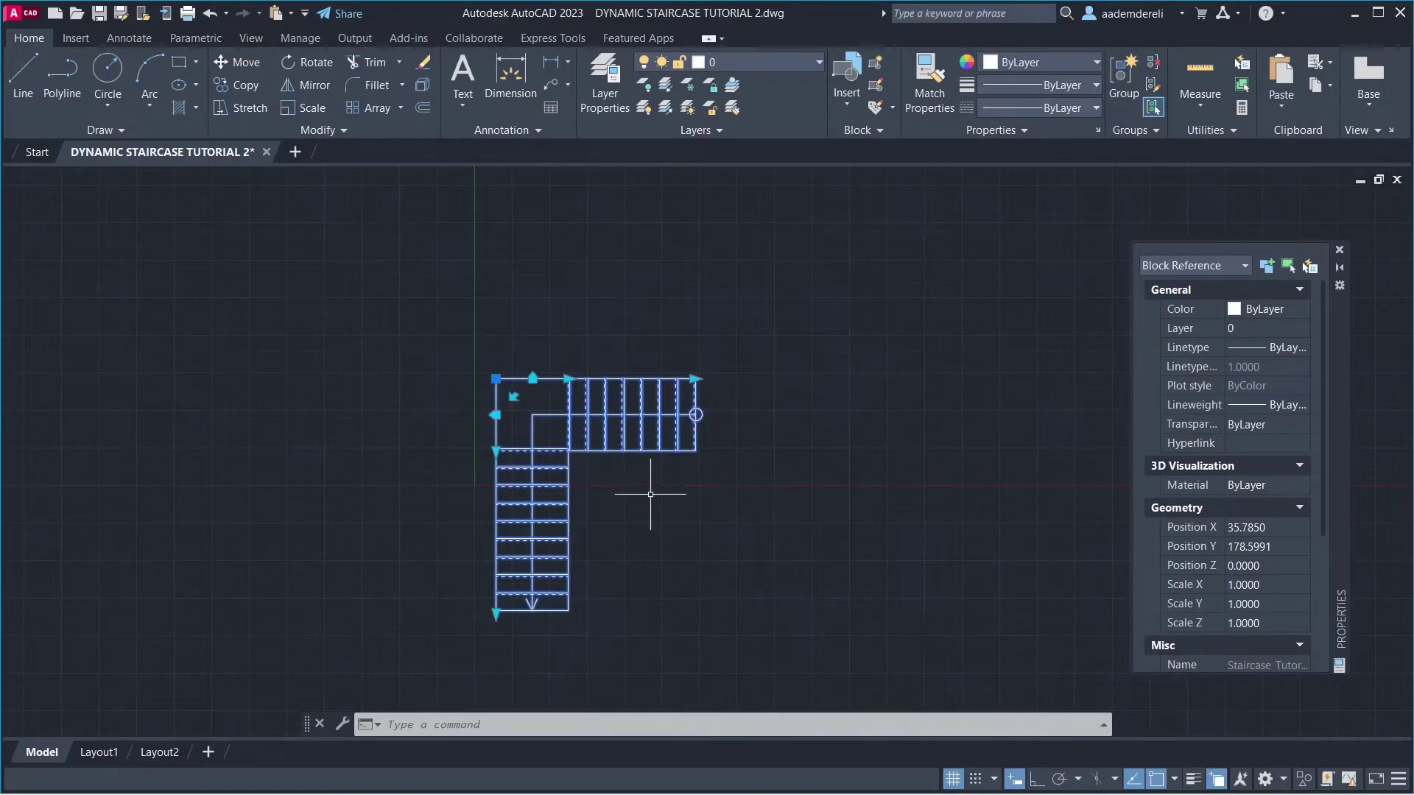
key(Escape)
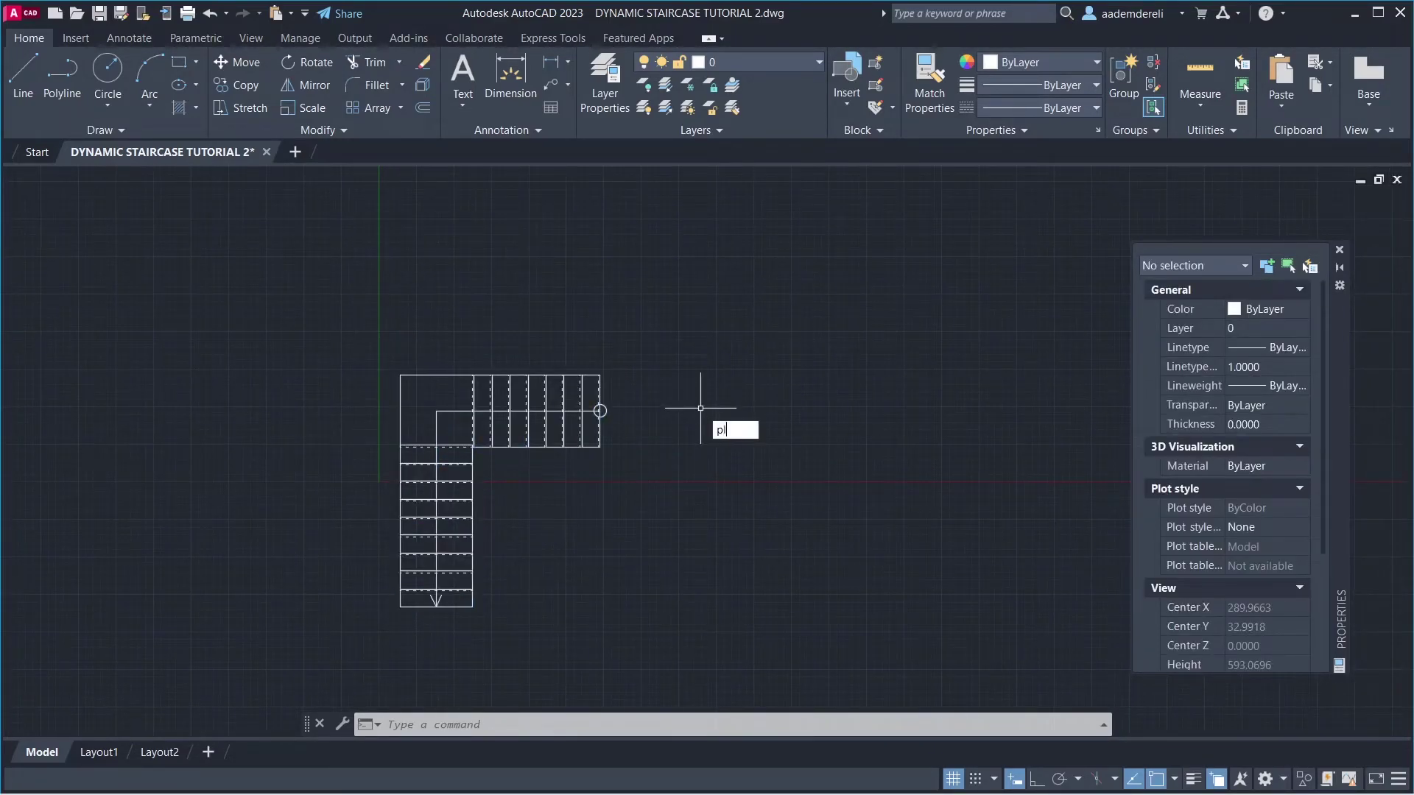
text(pl)
key(Return)
click(679, 217)
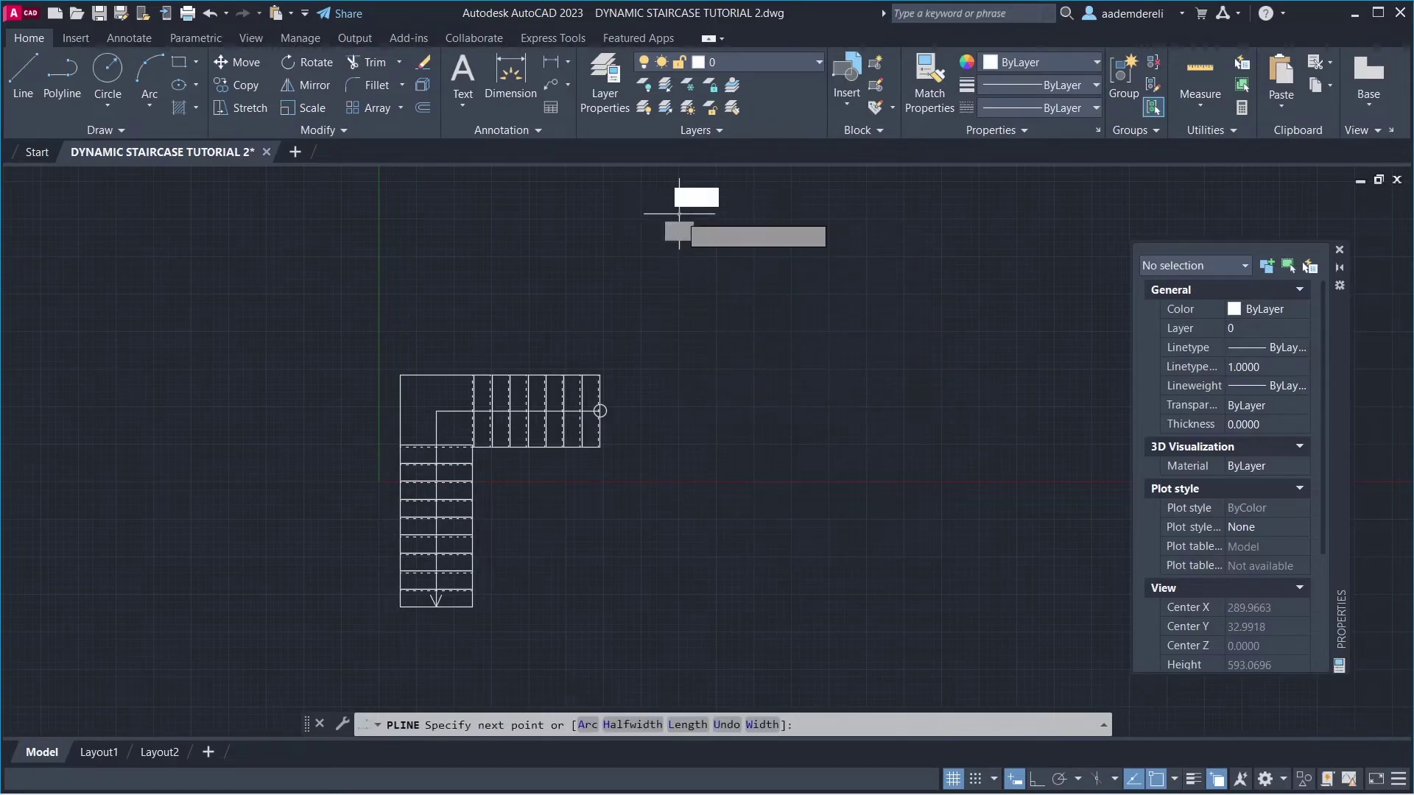
click(908, 495)
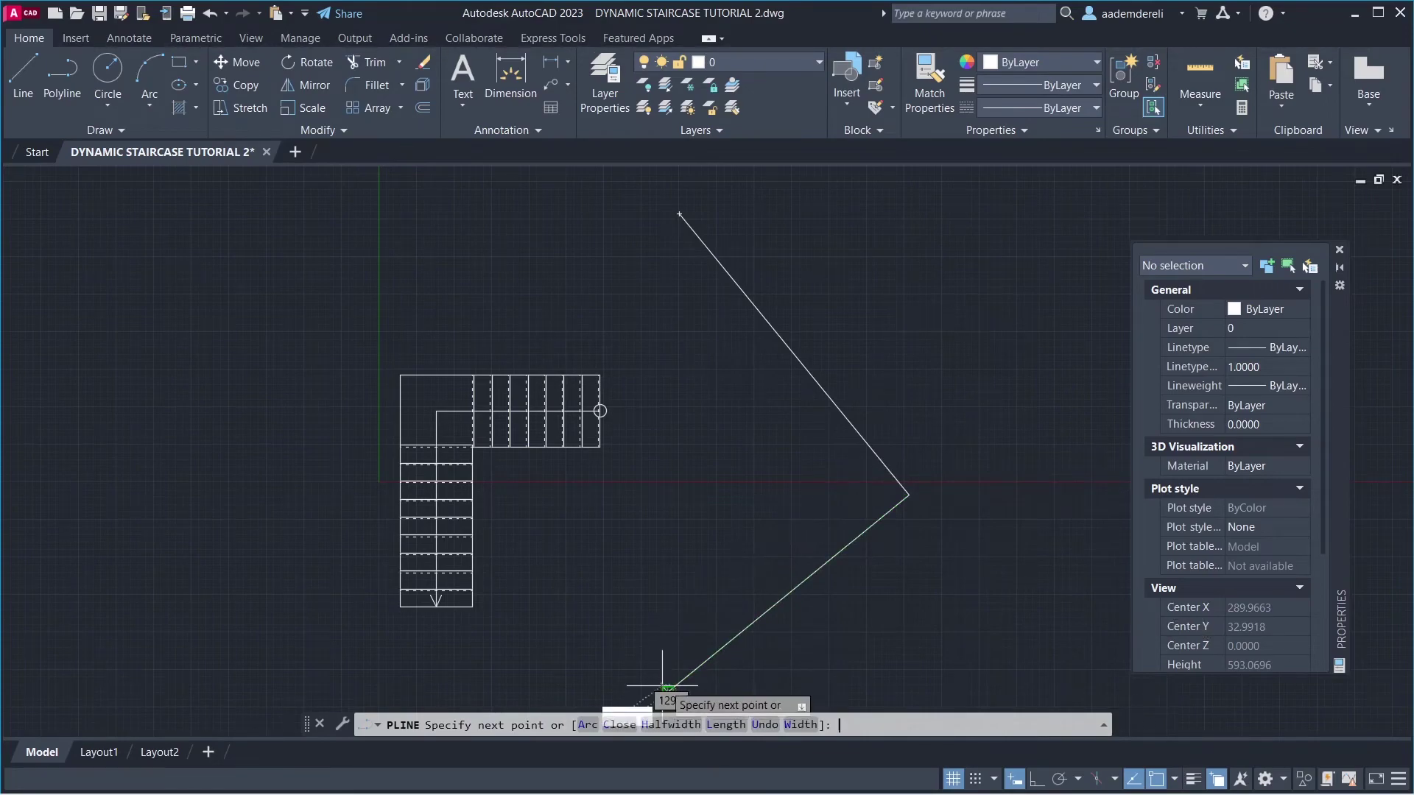
click(665, 688)
key(Return)
click(516, 434)
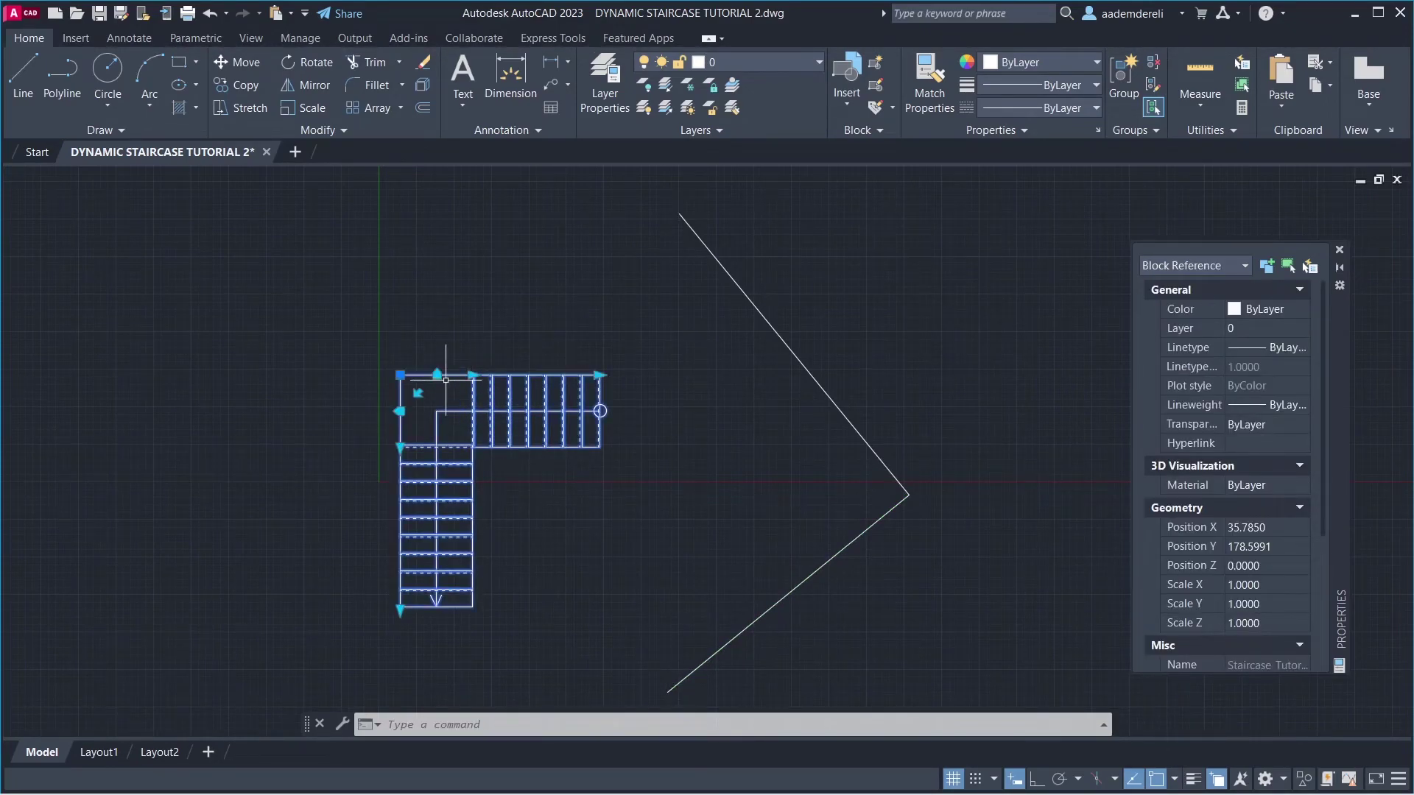